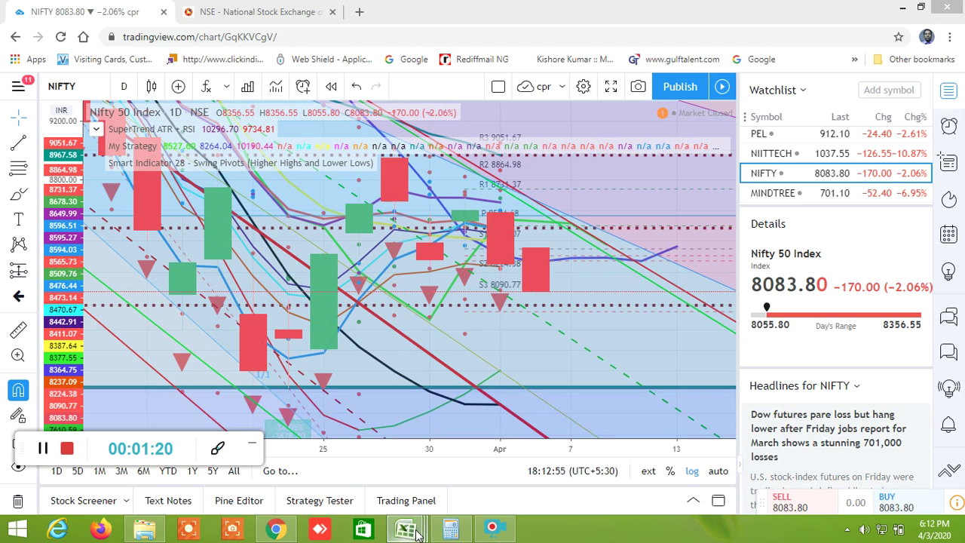
Step: Switch to the BUY LEVEL AND SELL LEVEL CUM SCREENER workbook in Excel and examine the symbol list up to the BUY ABOVE header
mouse_move(382, 525)
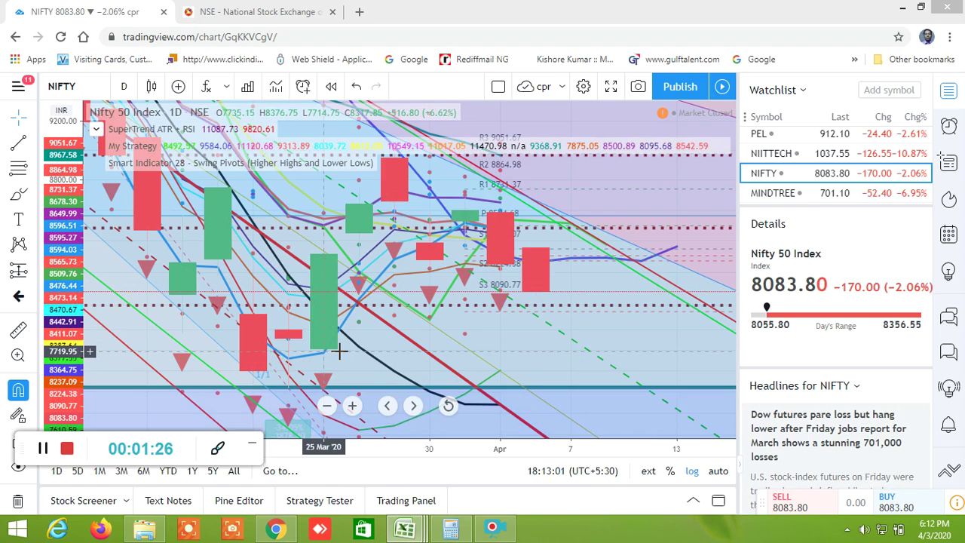
key(alt+Tab)
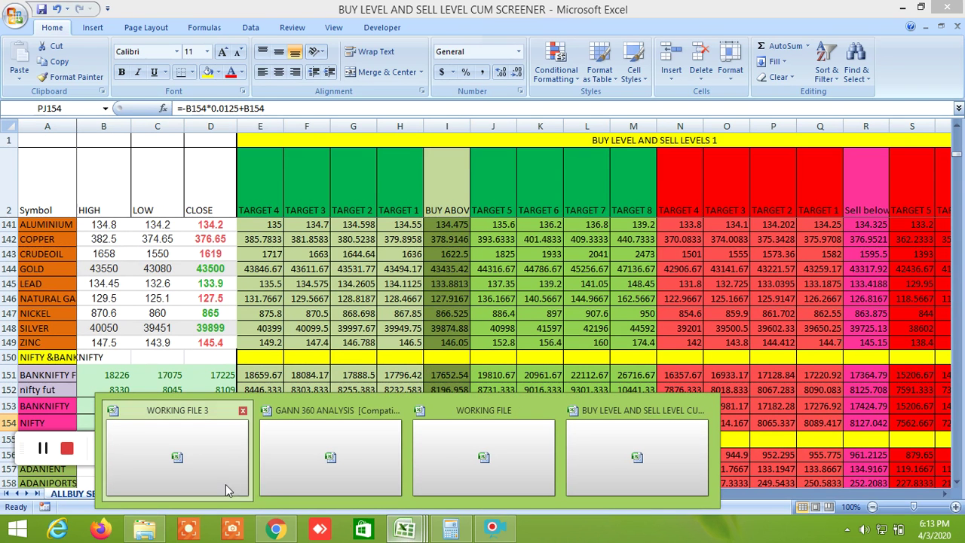
click(620, 464)
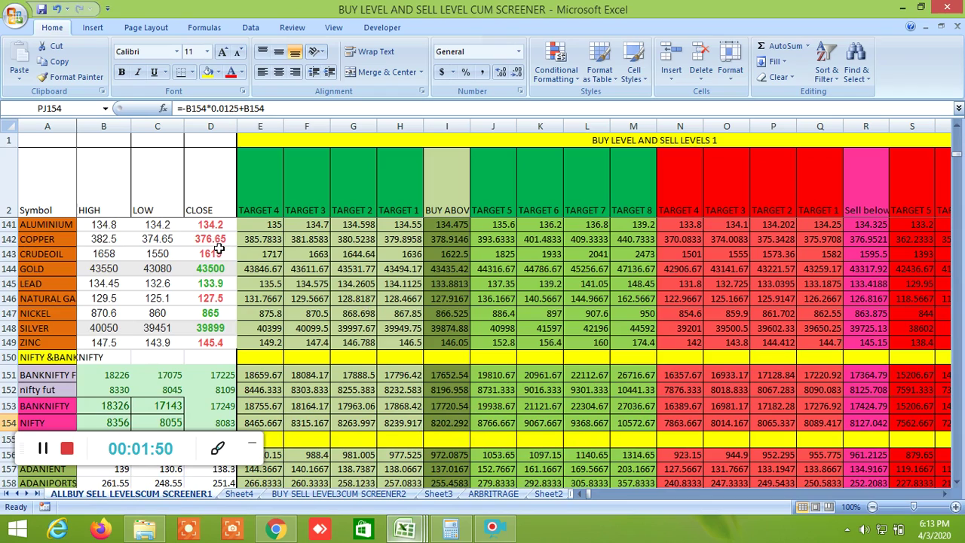
scroll(271, 279, up, 9)
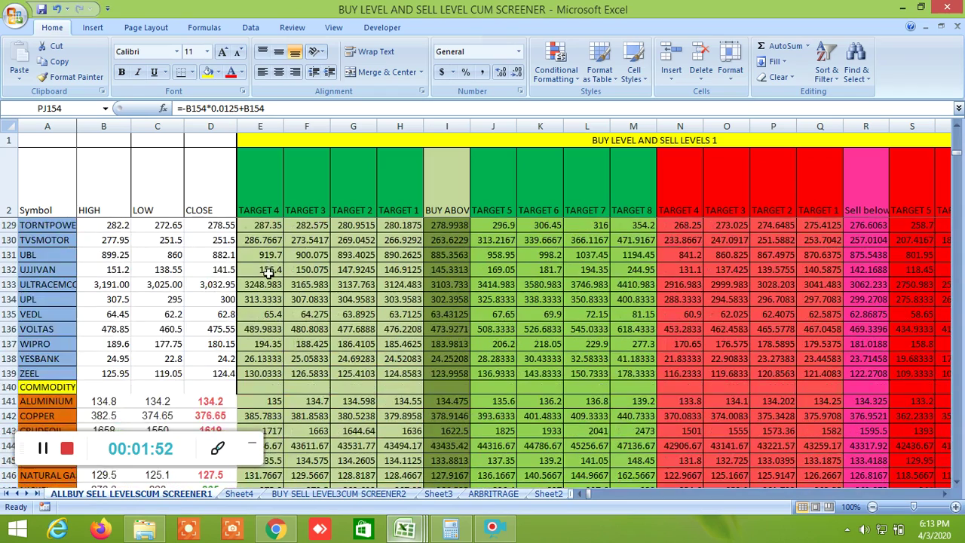
scroll(286, 294, up, 15)
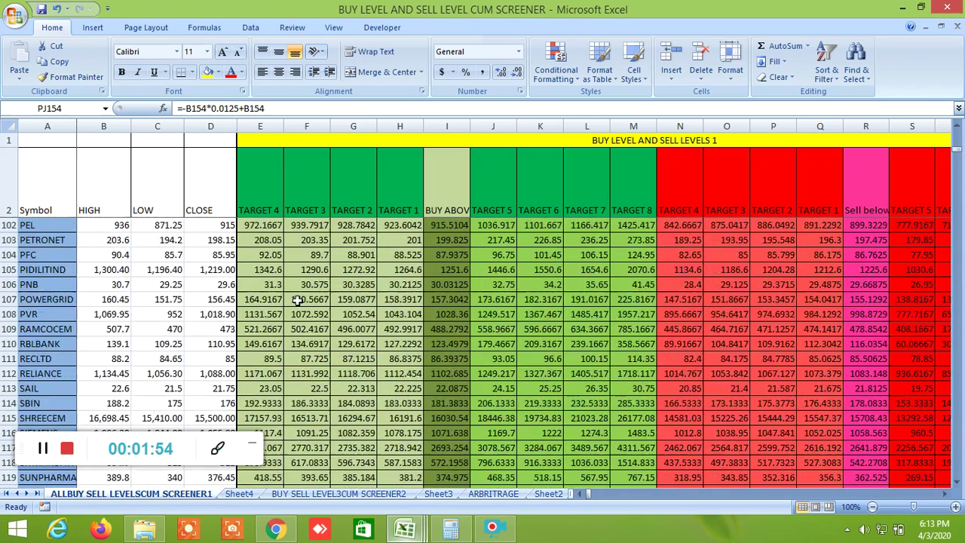
scroll(299, 300, up, 19)
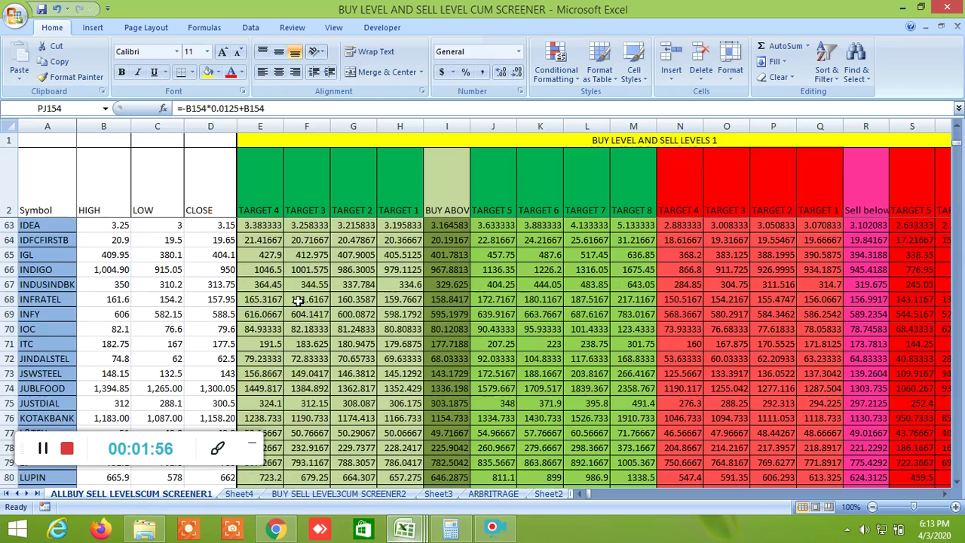
scroll(299, 300, up, 3)
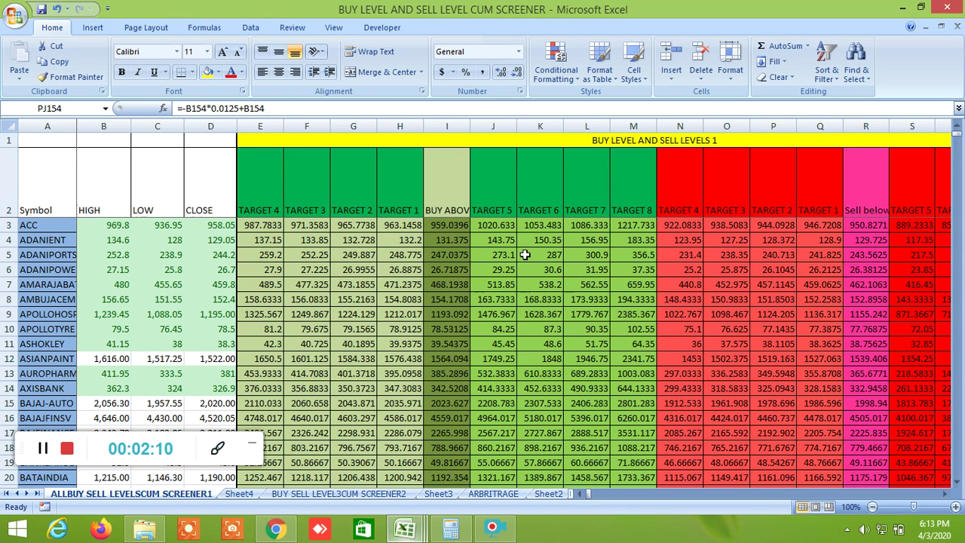
click(459, 197)
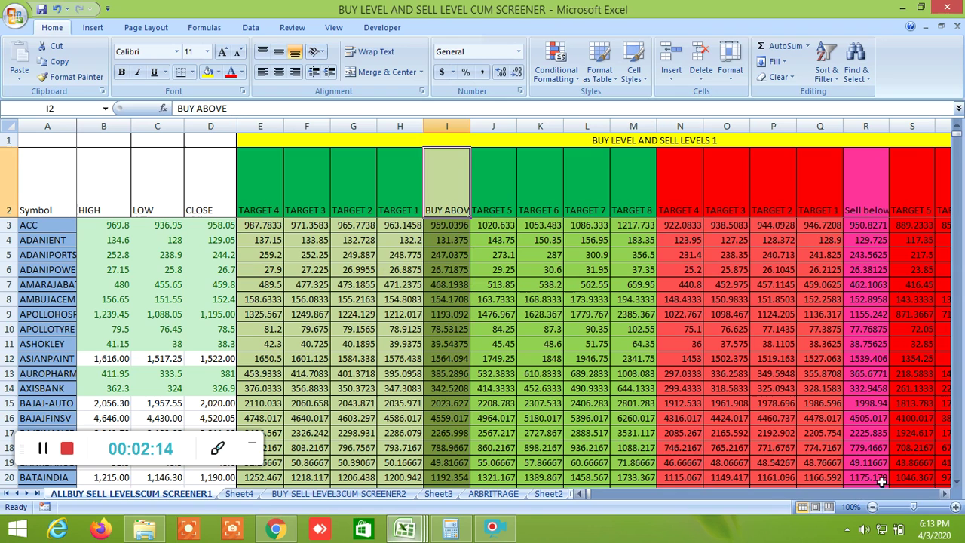
Step: Examine the screener columns from the sell targets and Murrey's mathematical levels through the 360 degree first cycle price analysis
click(945, 494)
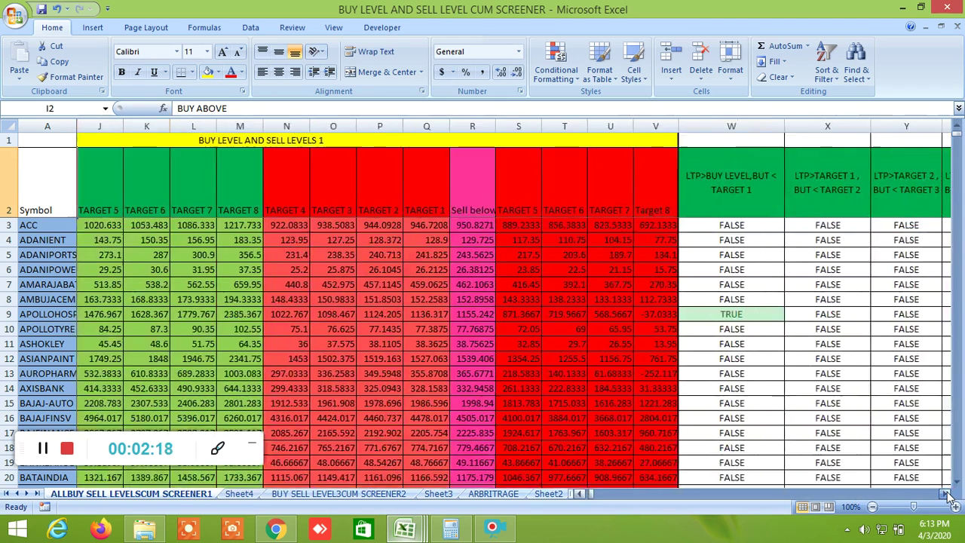
drag(948, 495, 948, 495)
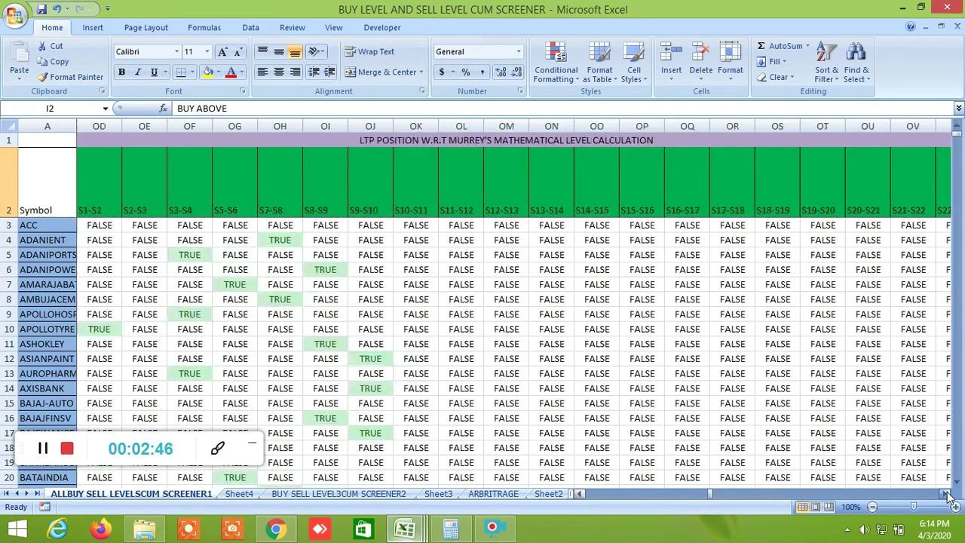
click(948, 494)
click(948, 494)
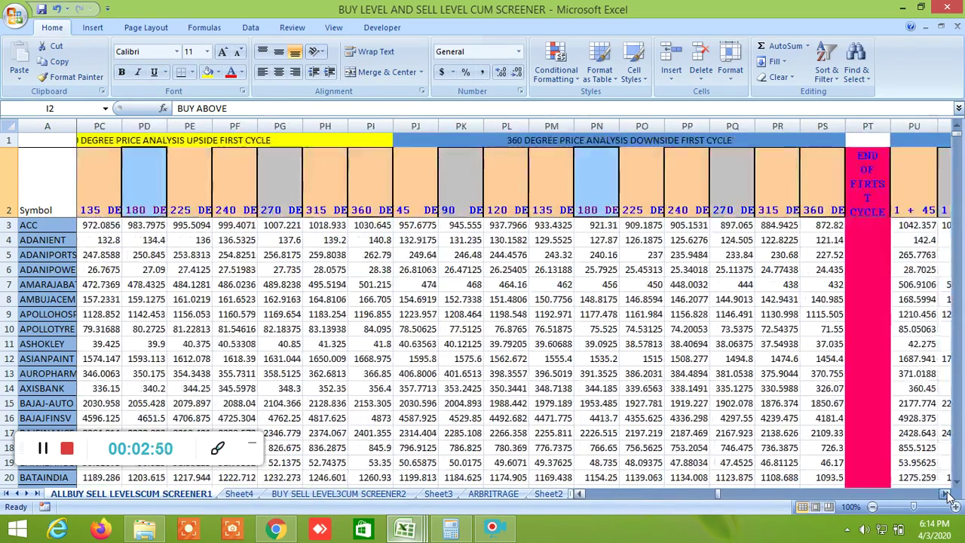
click(948, 494)
click(948, 493)
click(948, 494)
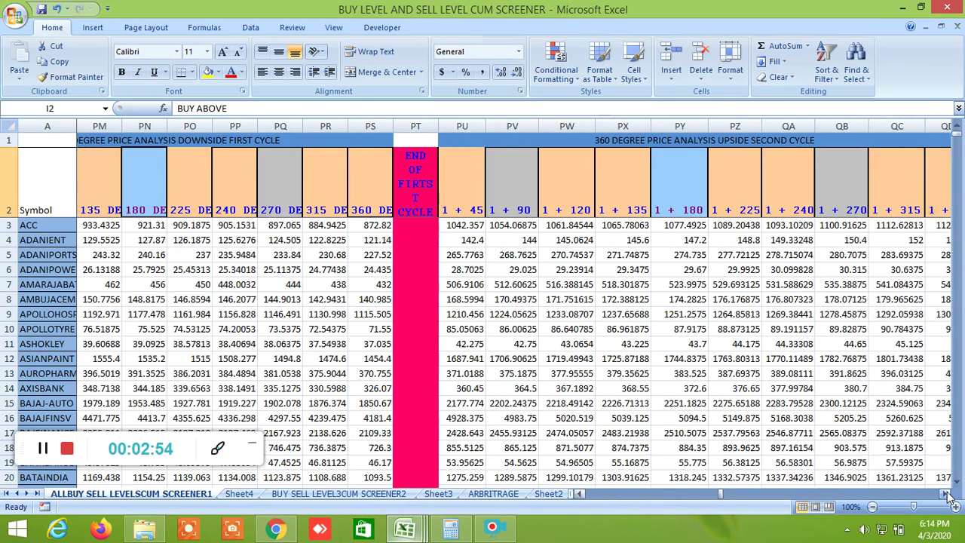
Step: Examine the upside and downside columns of the 360 degree price analysis for the second cycle
click(948, 494)
click(948, 494)
click(948, 494)
click(948, 493)
click(948, 494)
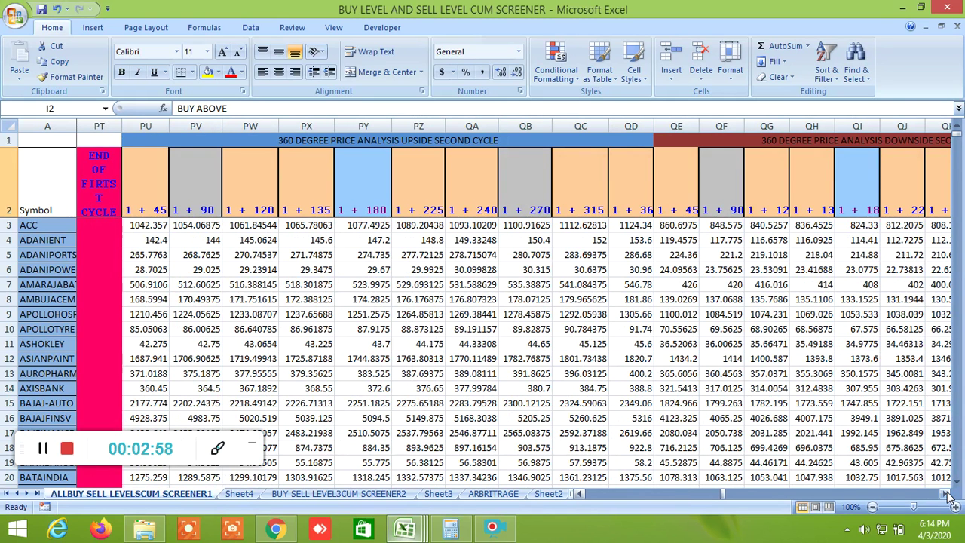
click(948, 494)
click(948, 493)
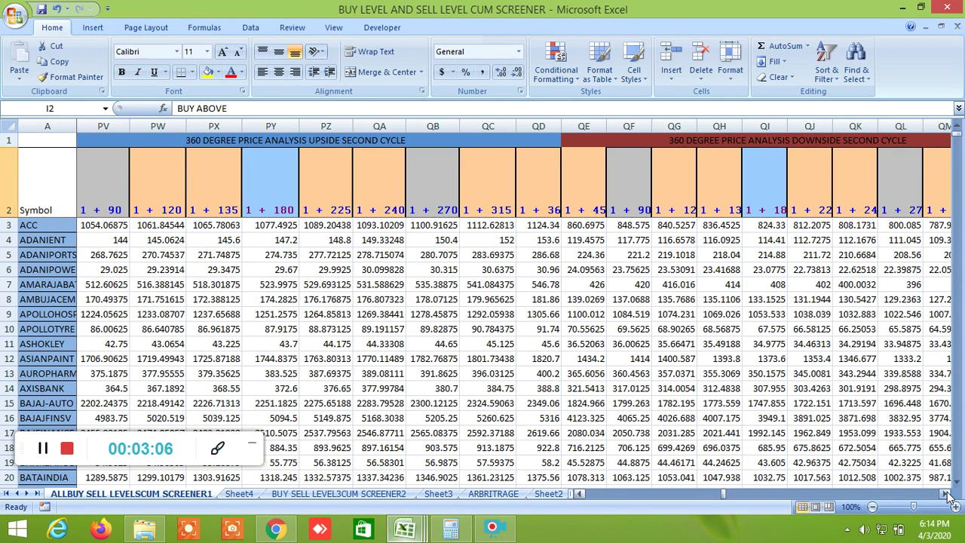
drag(947, 495, 947, 494)
click(948, 495)
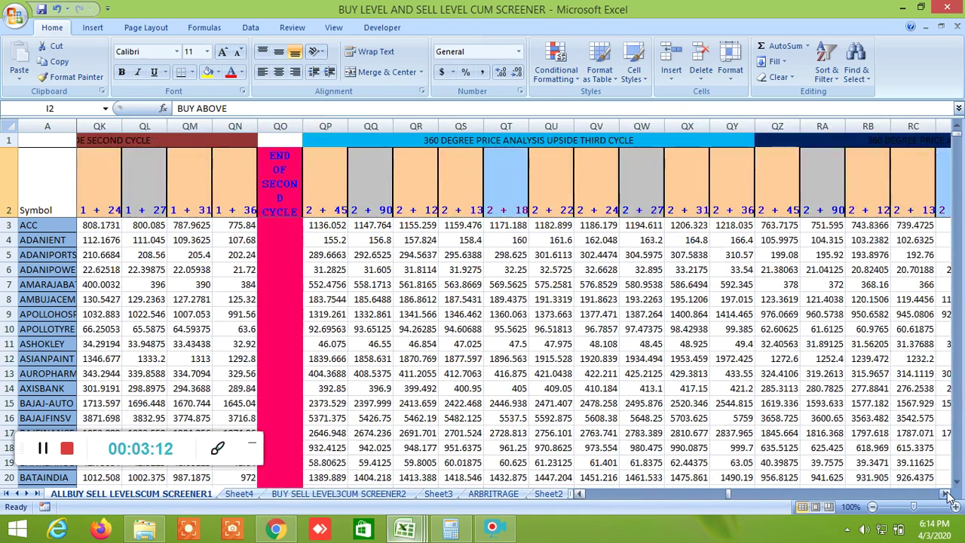
Step: Review the third cycle, difference and Gann time intraday columns, and return to the sheet's first columns
click(948, 494)
click(948, 495)
click(947, 494)
click(947, 495)
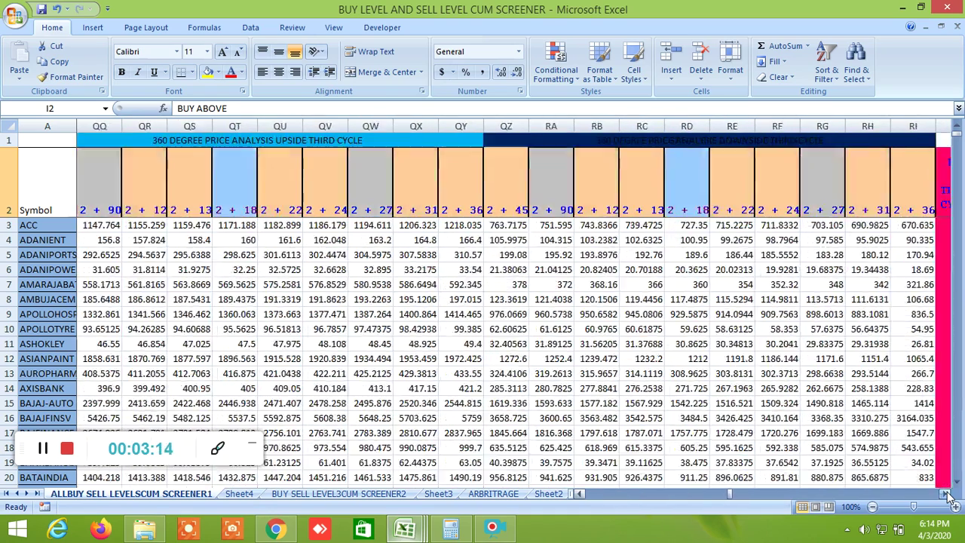
click(947, 495)
click(947, 494)
drag(947, 494, 947, 494)
click(947, 495)
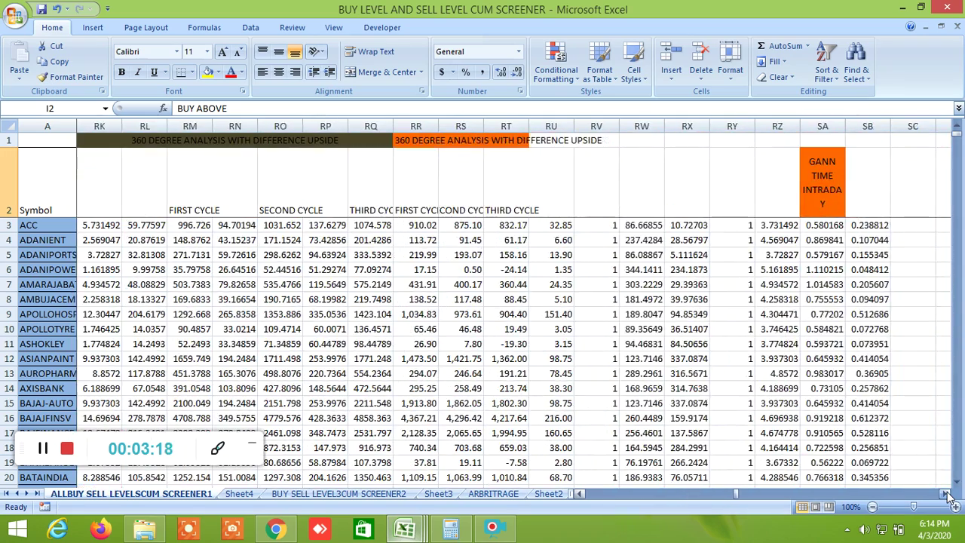
drag(731, 492, 570, 496)
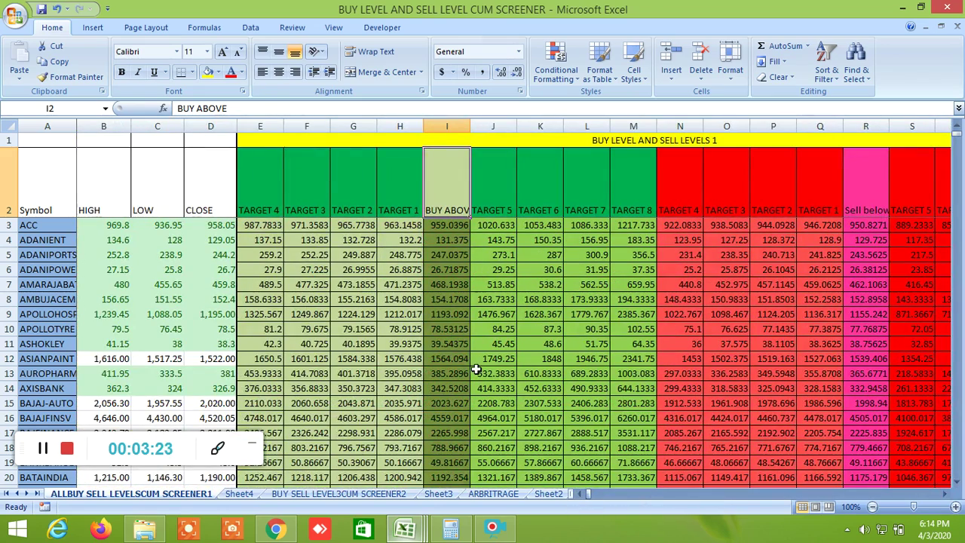
Step: Switch to the NIFTY daily chart on TradingView in Chrome and examine the March price decline with its surrounding levels
click(289, 529)
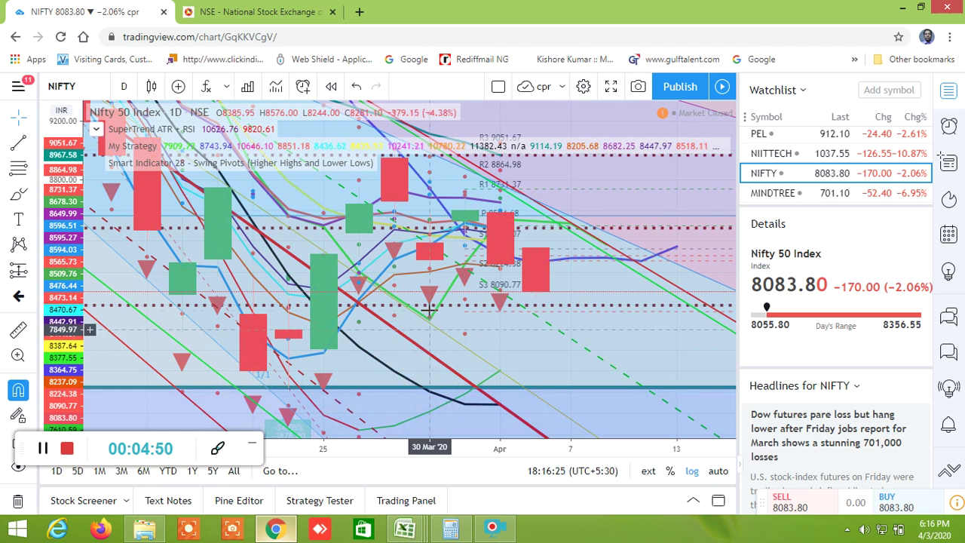
scroll(433, 313, down, 2)
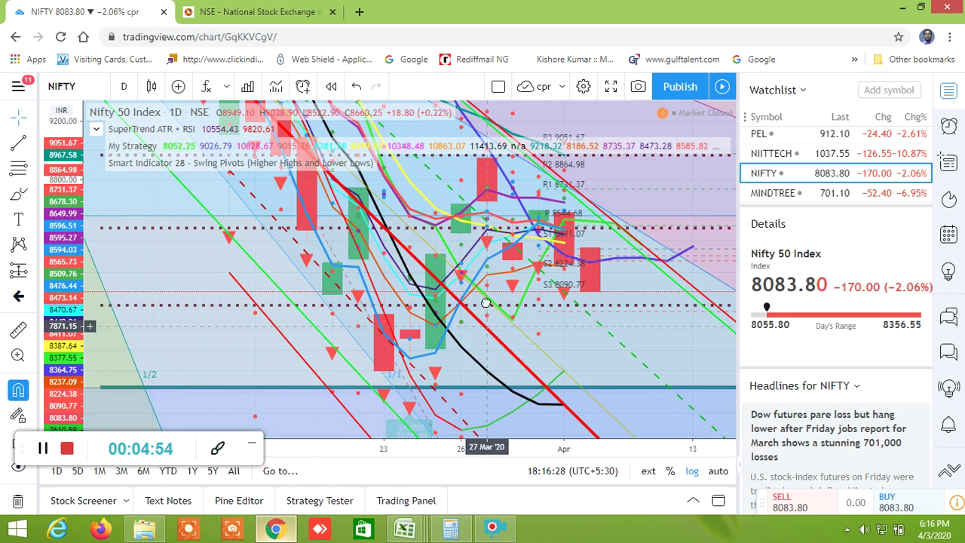
click(90, 372)
drag(68, 345, 60, 471)
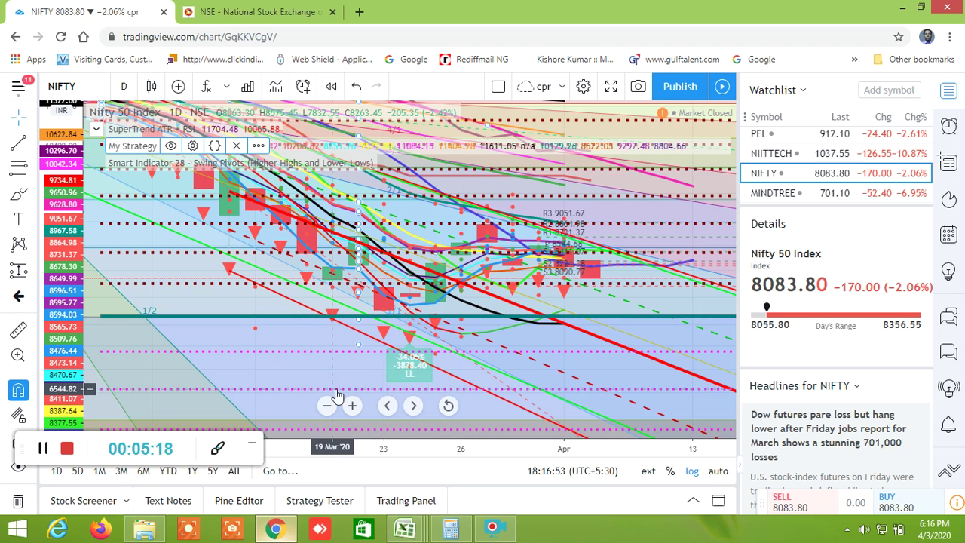
scroll(349, 323, down, 3)
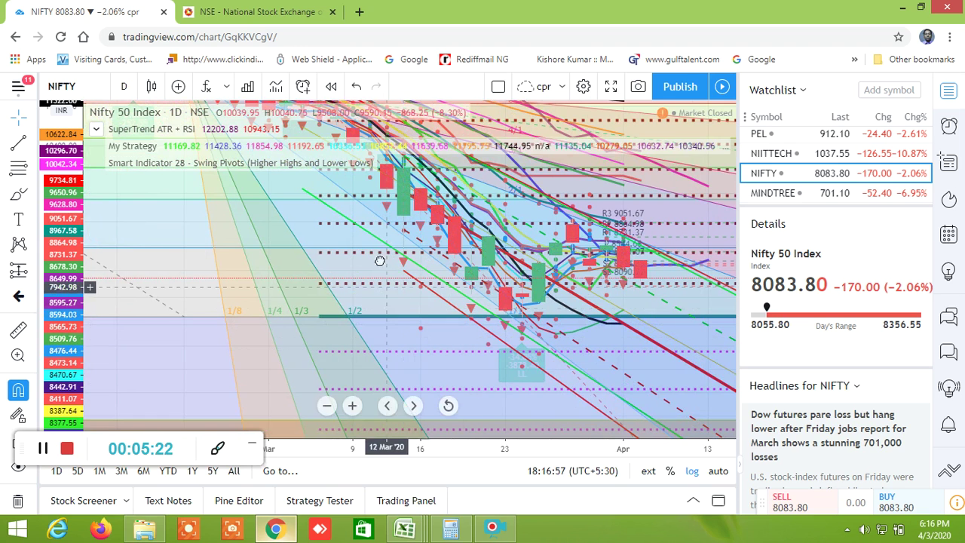
click(388, 407)
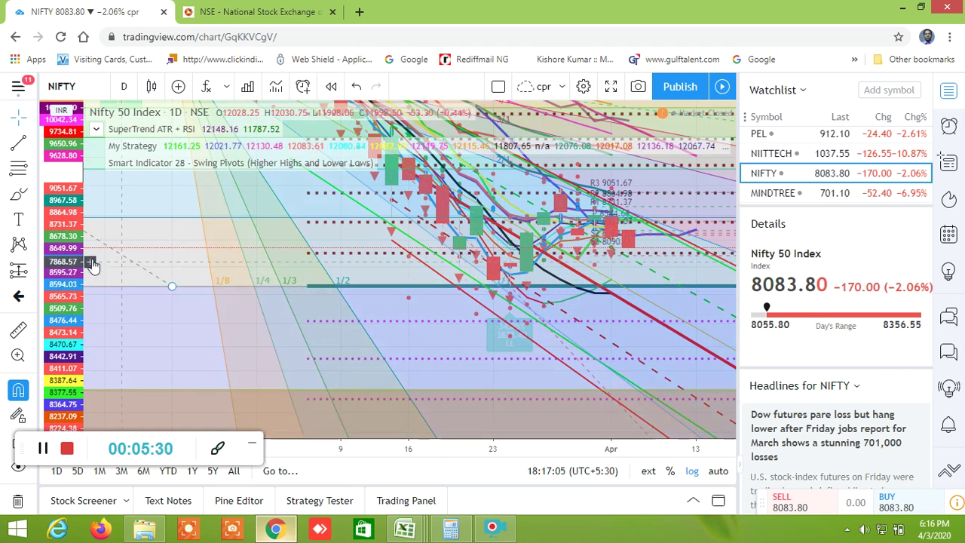
drag(59, 332, 60, 362)
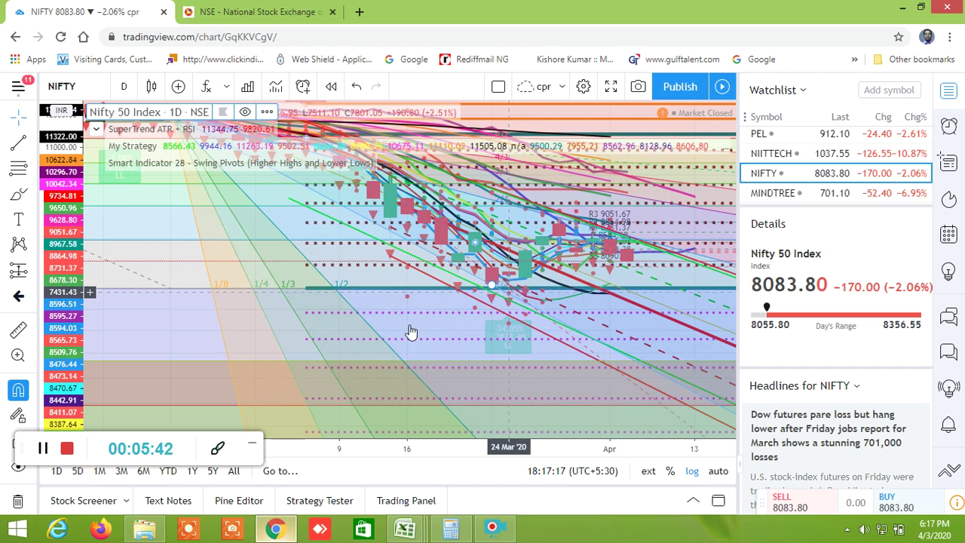
Step: Examine the full vertical range of plotted levels on the NIFTY chart, and return to a close-up of the March and April candles
drag(72, 350, 61, 513)
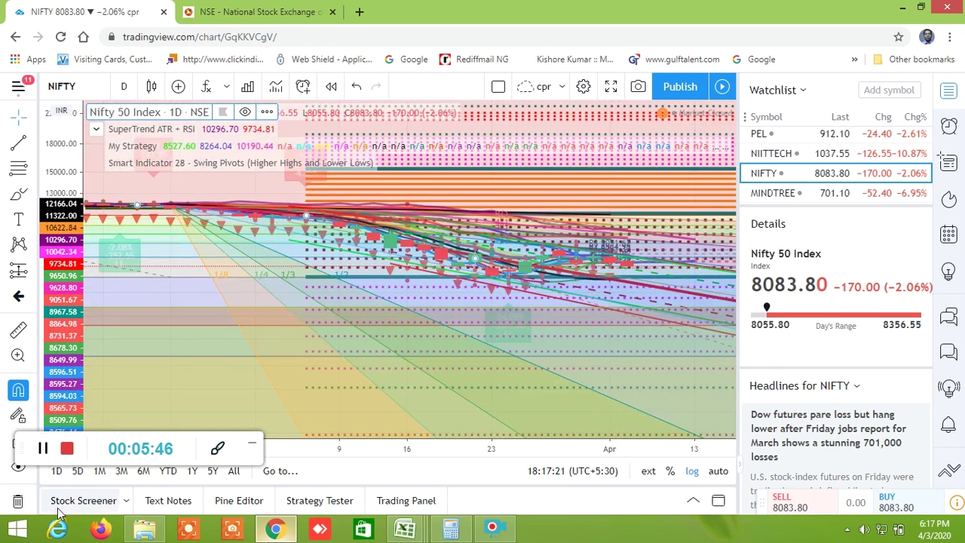
drag(74, 348, 72, 423)
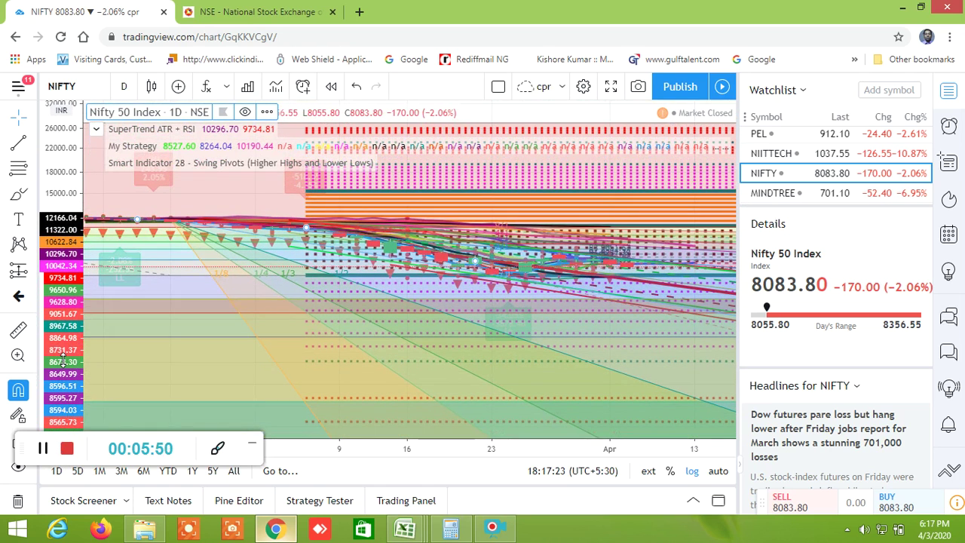
drag(64, 362, 64, 433)
drag(86, 367, 85, 381)
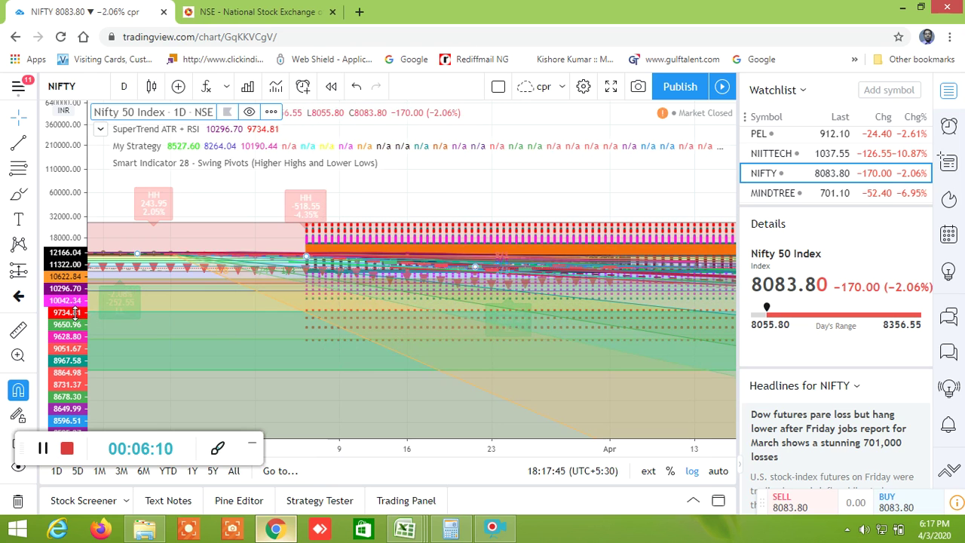
drag(75, 315, 51, 128)
drag(76, 255, 81, 194)
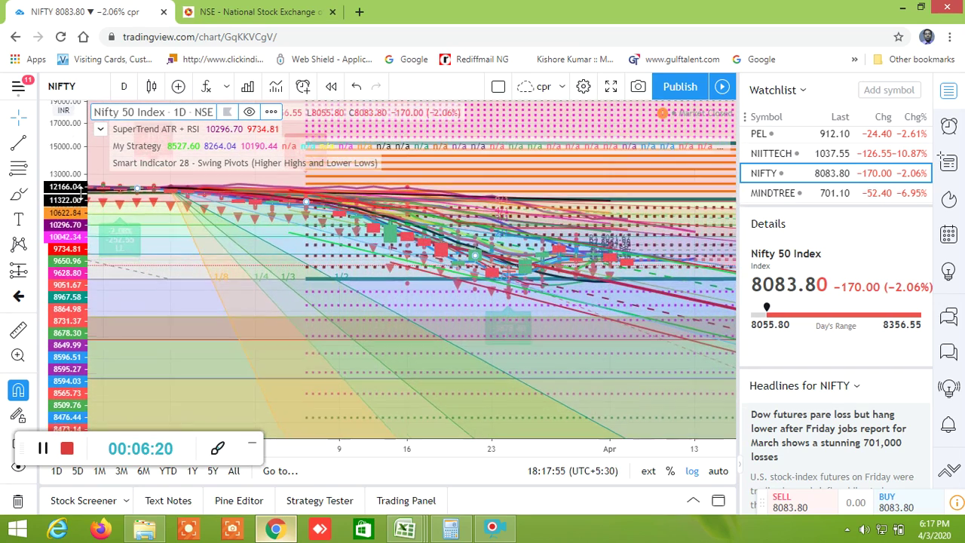
drag(74, 241, 75, 96)
drag(68, 242, 71, 170)
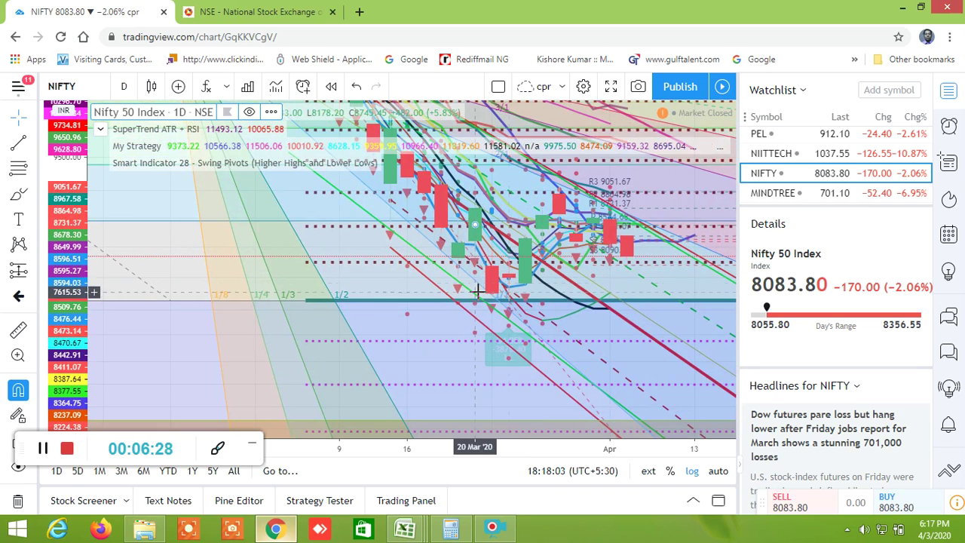
Step: Examine the longer NIFTY price history back to late 2019 together with the Fibonacci retracement levels
drag(452, 322, 358, 370)
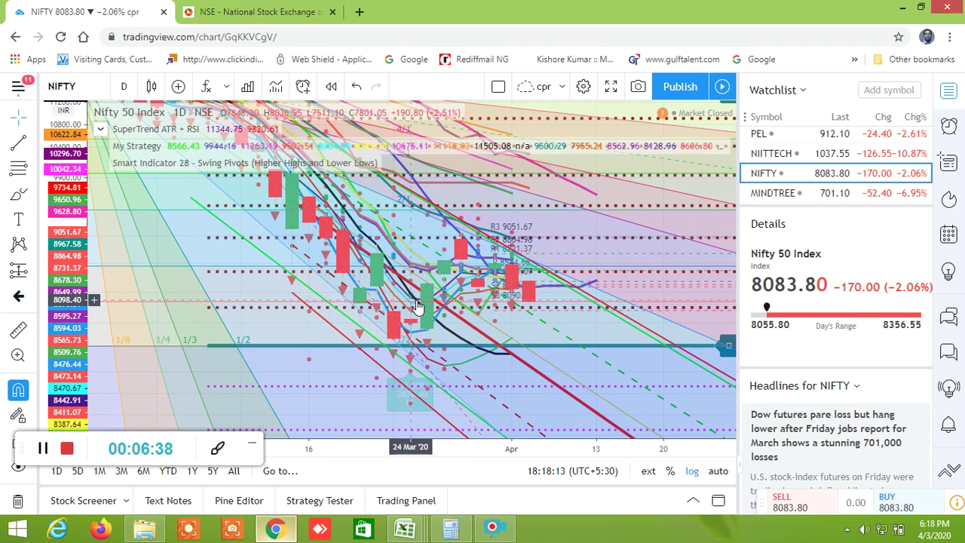
scroll(348, 280, down, 5)
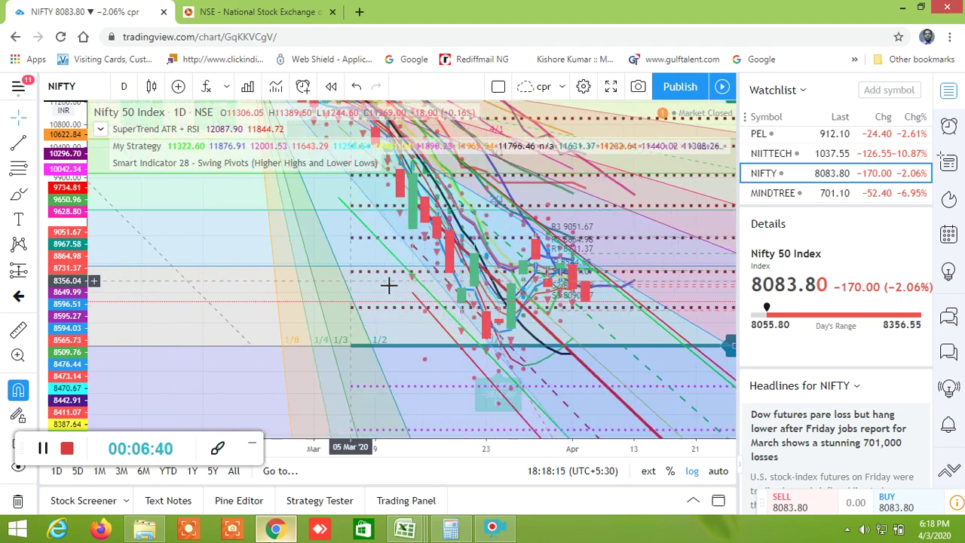
scroll(380, 285, down, 2)
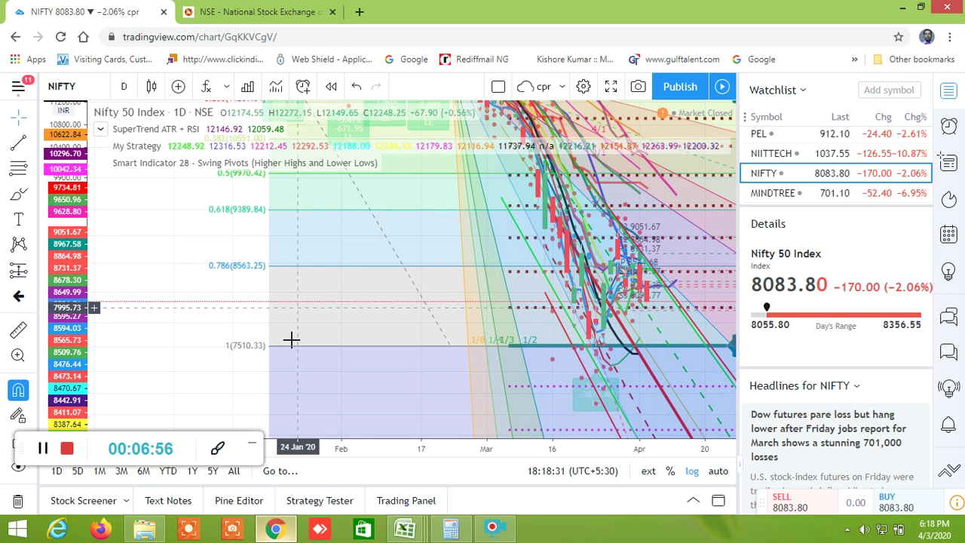
scroll(222, 349, down, 3)
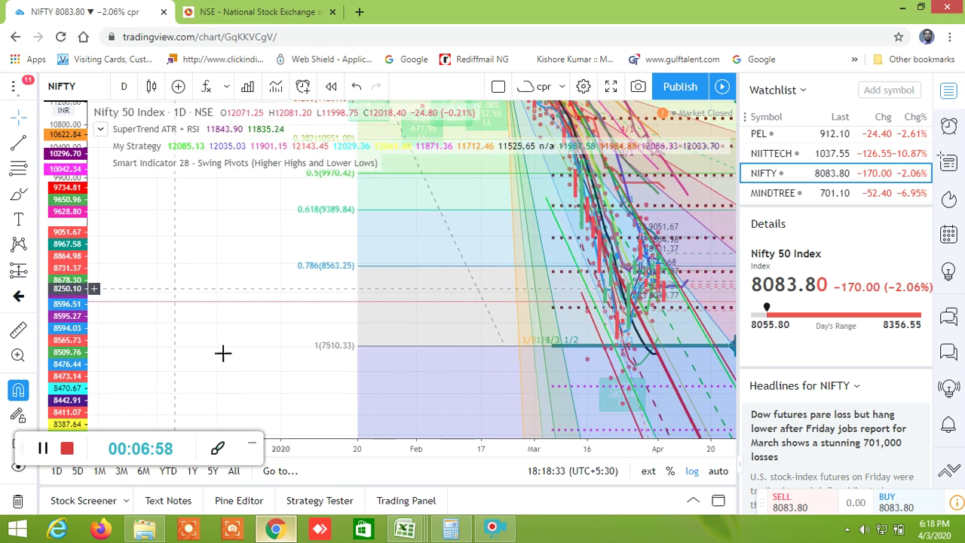
drag(72, 348, 84, 467)
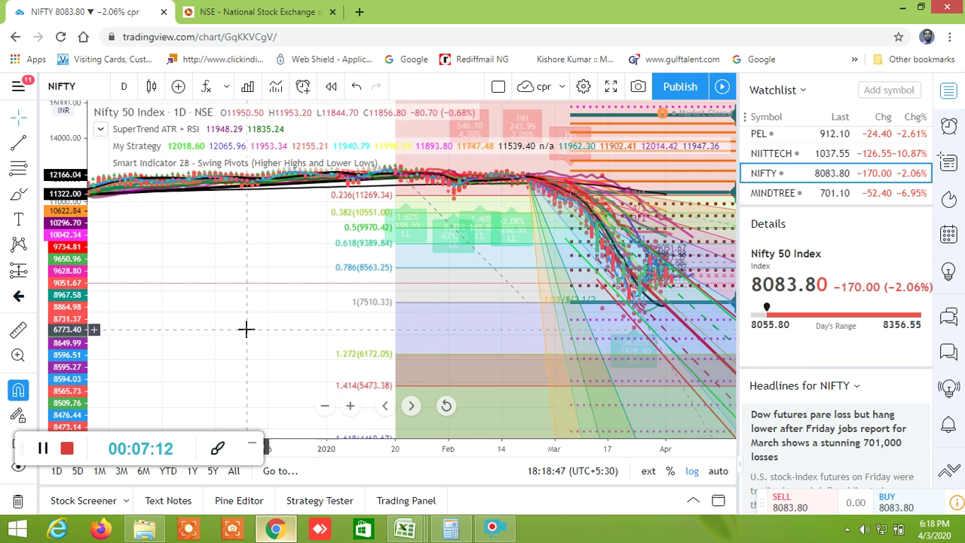
scroll(250, 332, down, 2)
scroll(332, 374, down, 1)
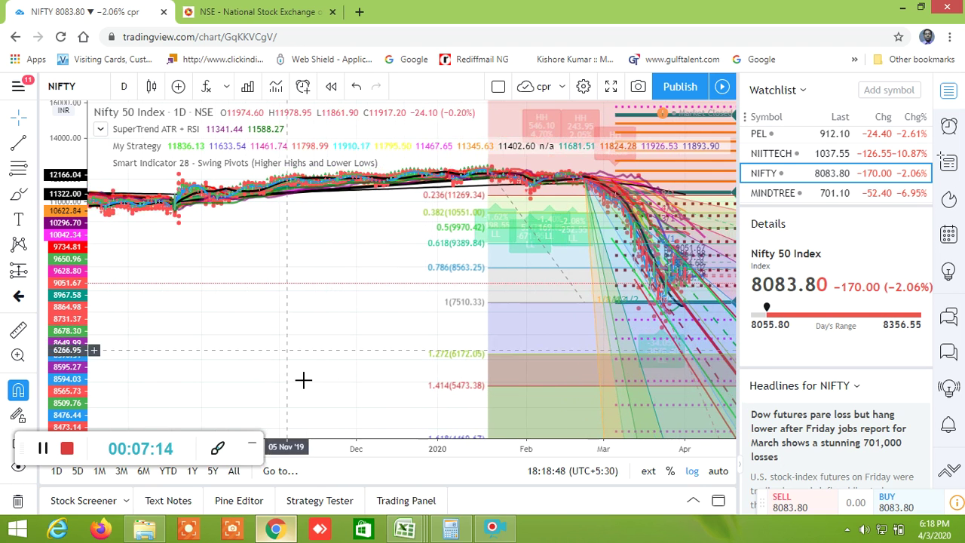
Step: Examine the Fibonacci extension levels below the NIFTY price, from 1.272 down to 2, and return to the March decline
drag(78, 366, 78, 396)
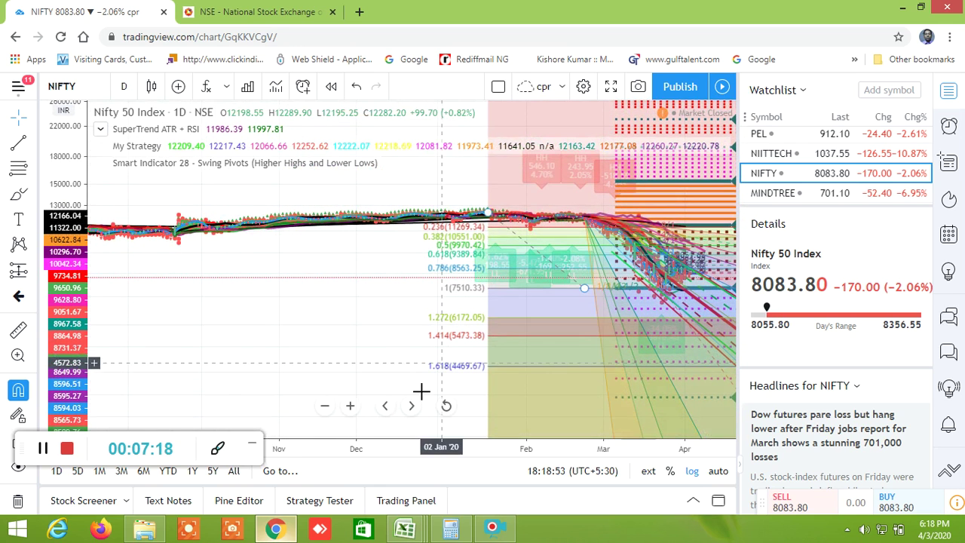
drag(338, 327, 328, 294)
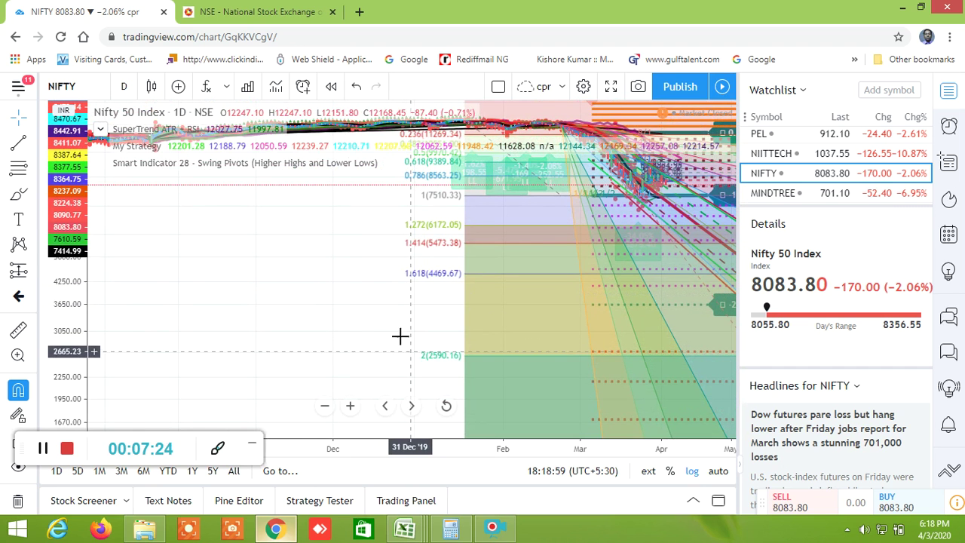
drag(75, 260, 75, 234)
drag(540, 286, 486, 434)
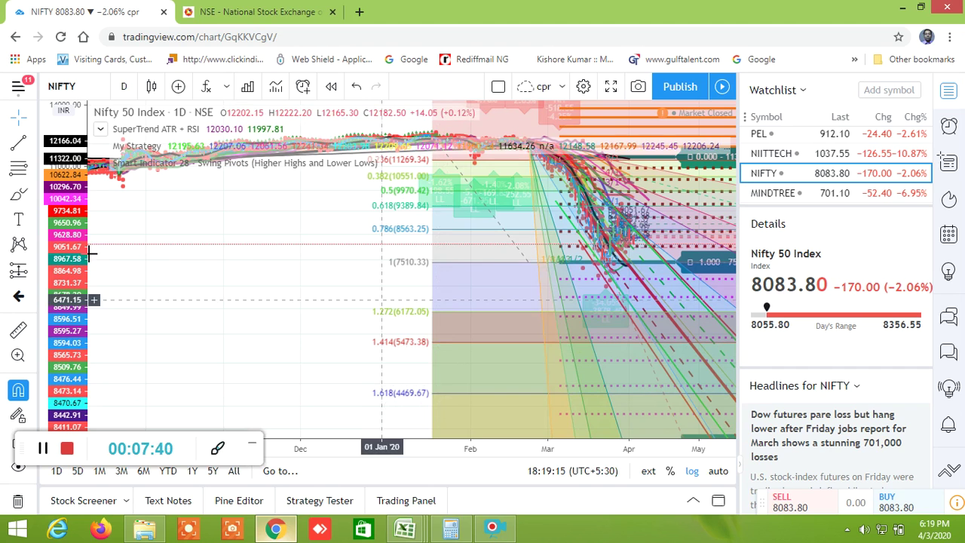
drag(82, 253, 72, 128)
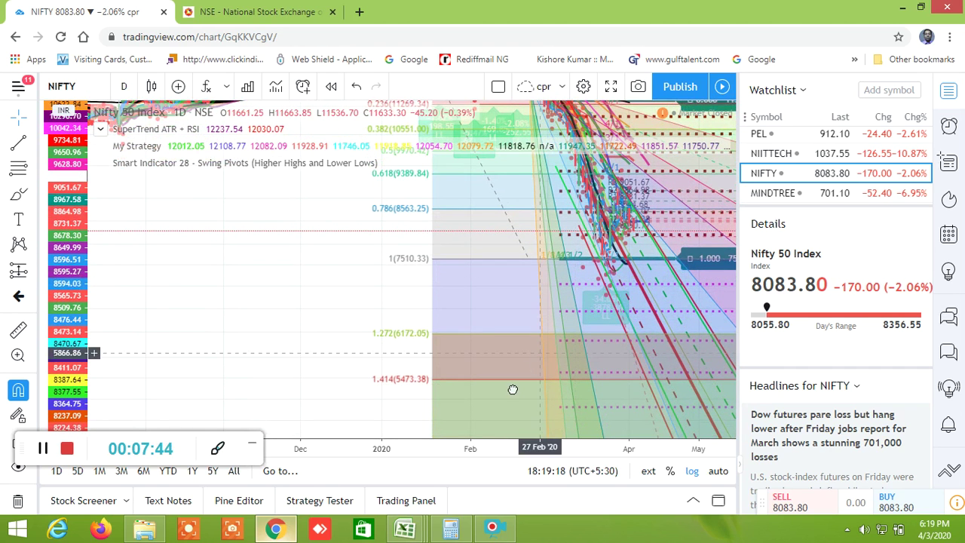
drag(499, 408, 459, 464)
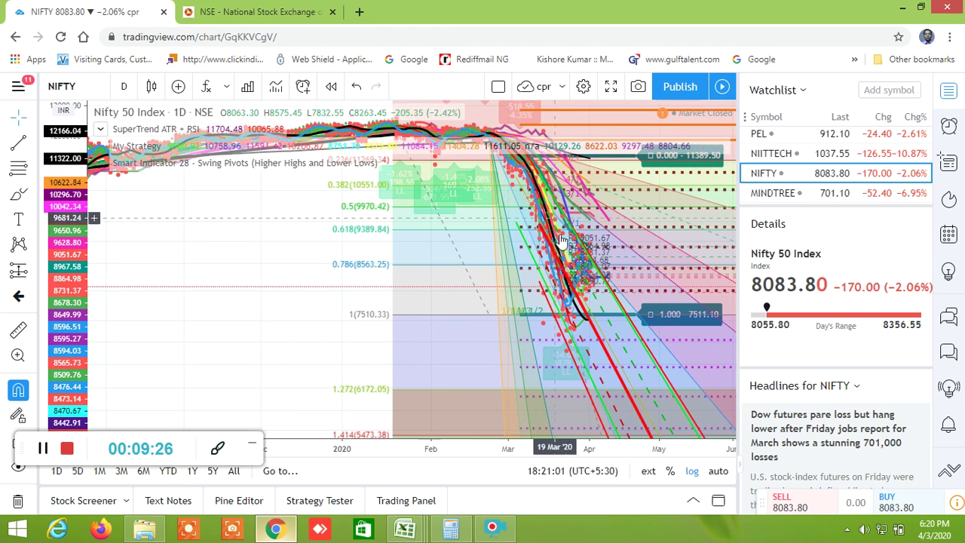
Step: Examine the NIFTY March and April candles up close against the fan lines and dotted support levels
scroll(390, 308, up, 3)
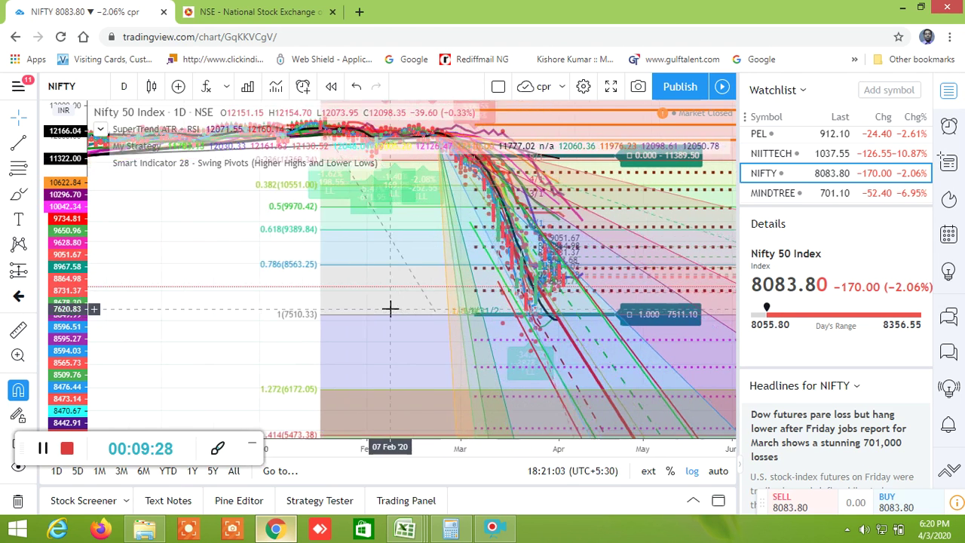
scroll(392, 315, up, 3)
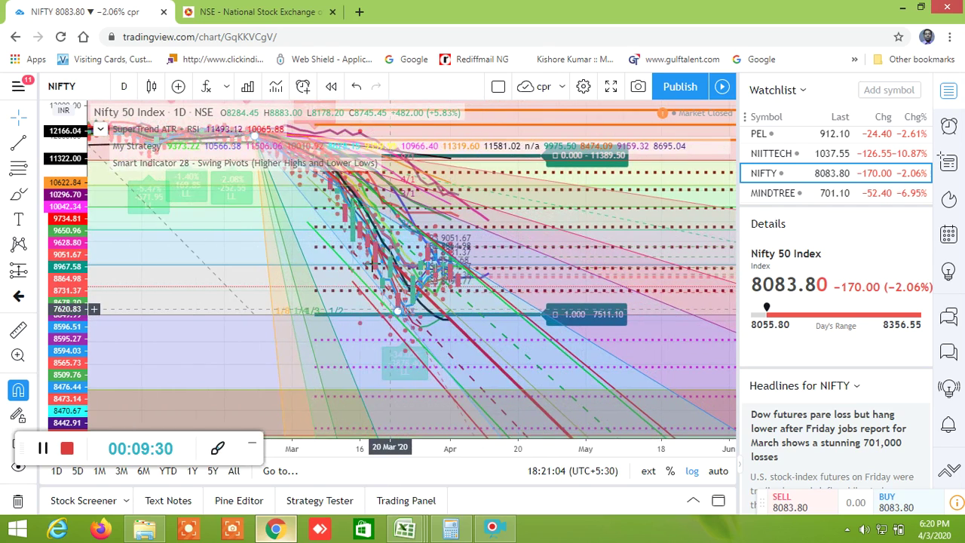
scroll(397, 310, up, 3)
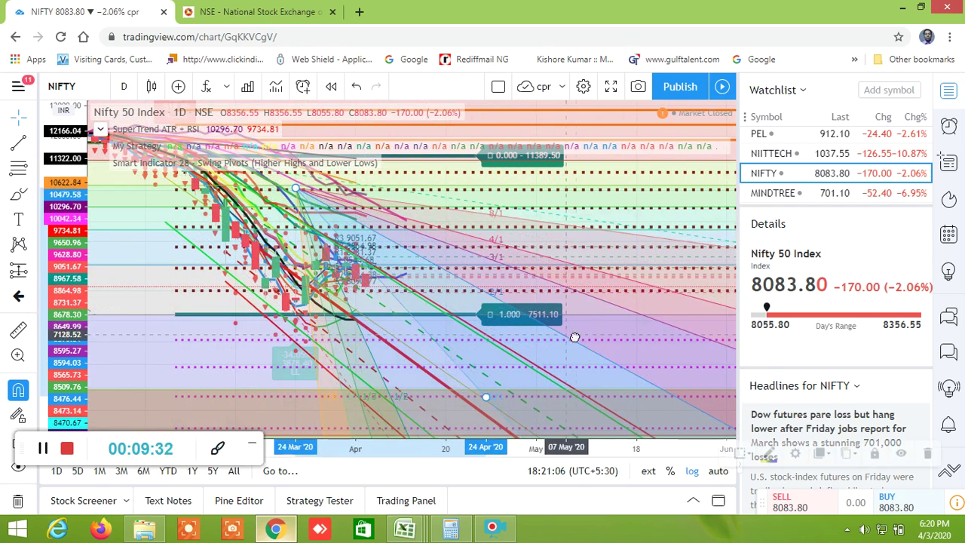
drag(574, 337, 584, 339)
drag(68, 260, 70, 131)
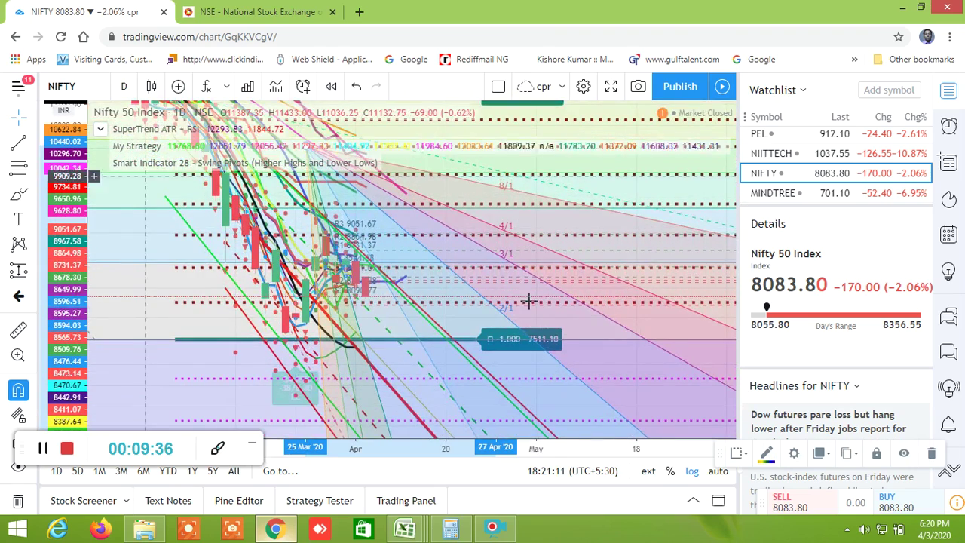
scroll(464, 256, up, 4)
drag(463, 237, 642, 271)
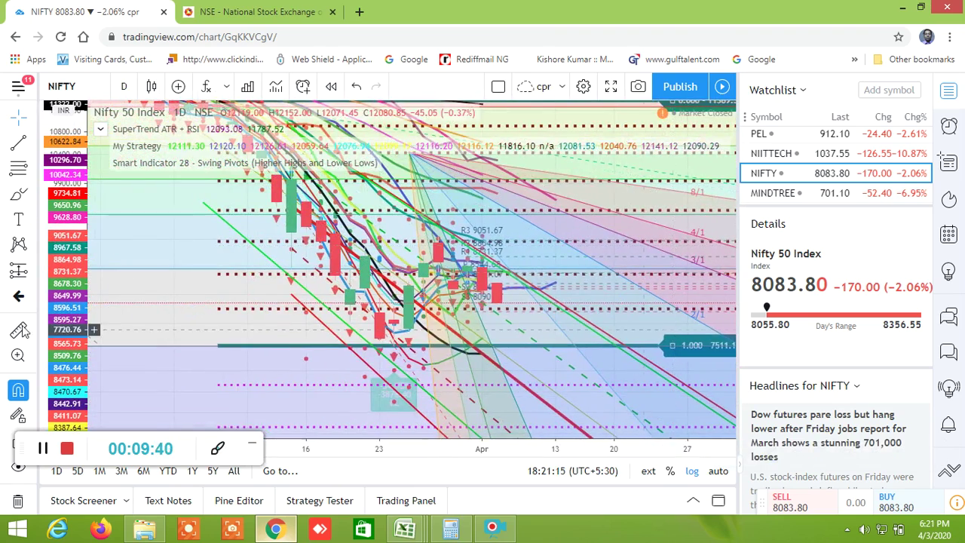
Step: Examine the latest NIFTY candles against the R3 to S3 pivot levels and the projected April lines, including the late March candles
drag(60, 307, 60, 275)
scroll(326, 297, up, 5)
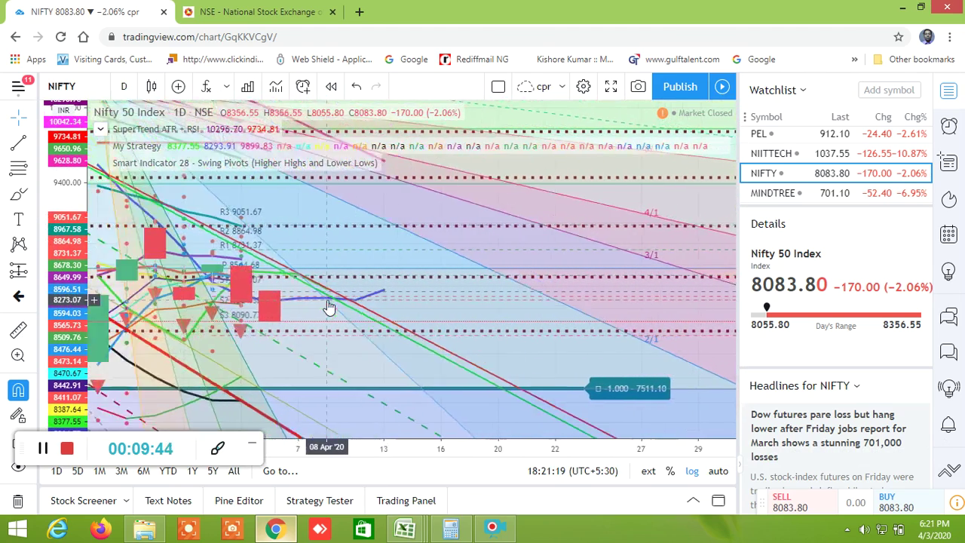
drag(106, 151, 139, 151)
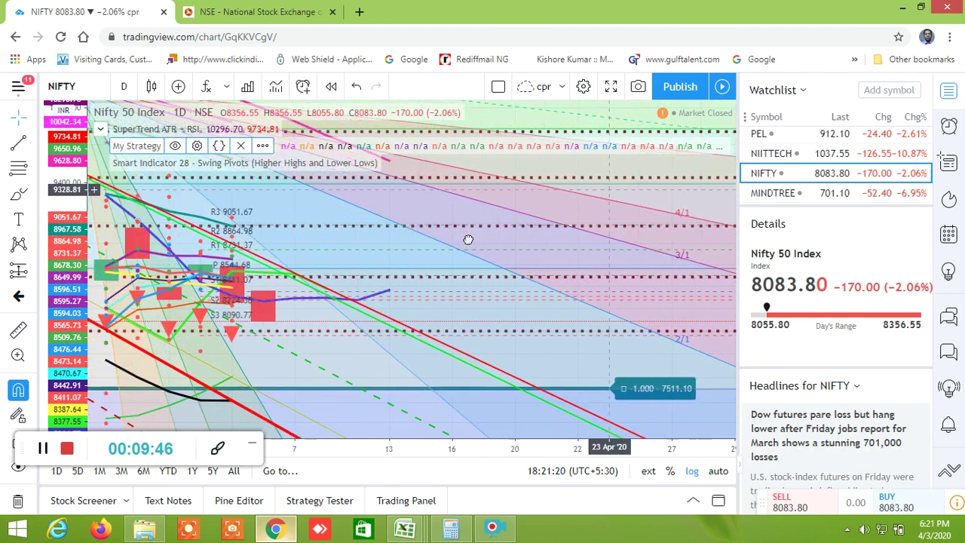
drag(169, 287, 467, 233)
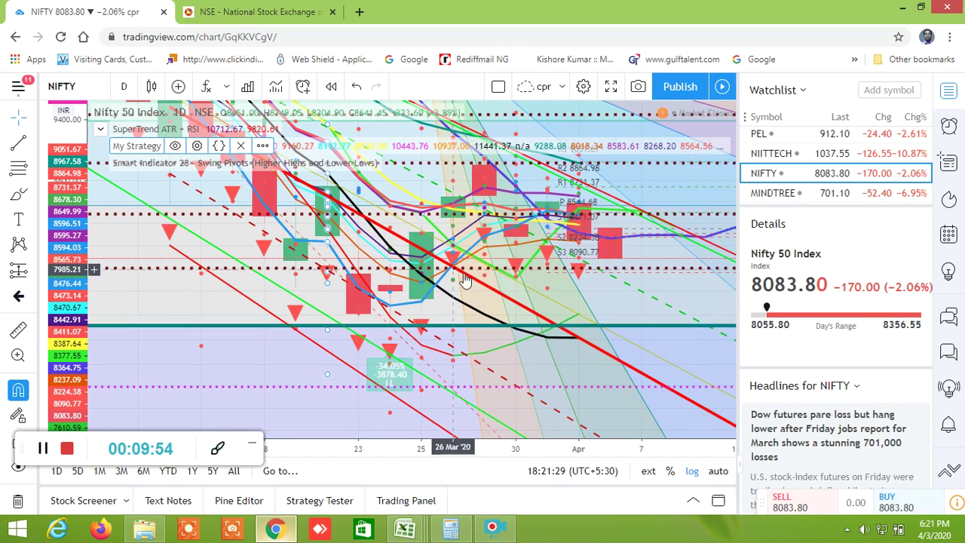
scroll(359, 273, down, 1)
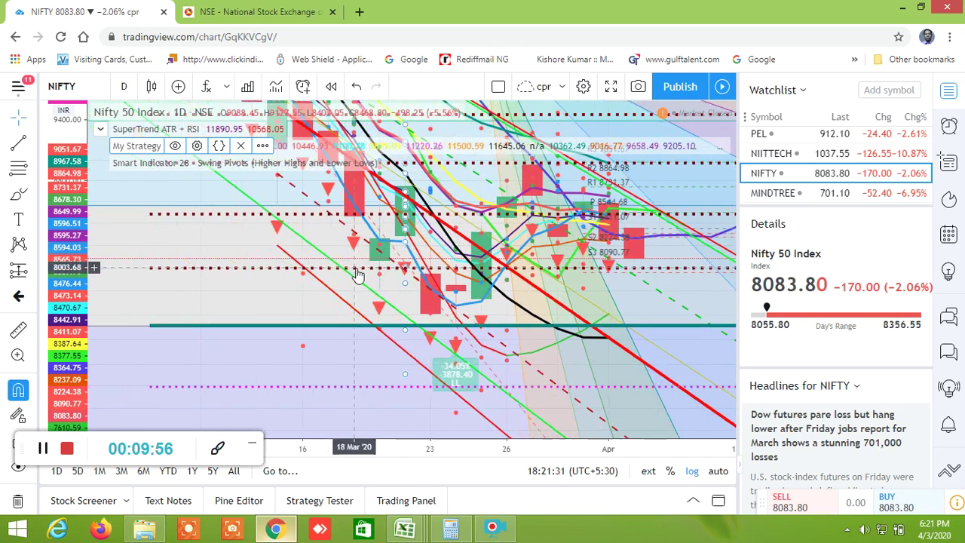
scroll(358, 274, down, 1)
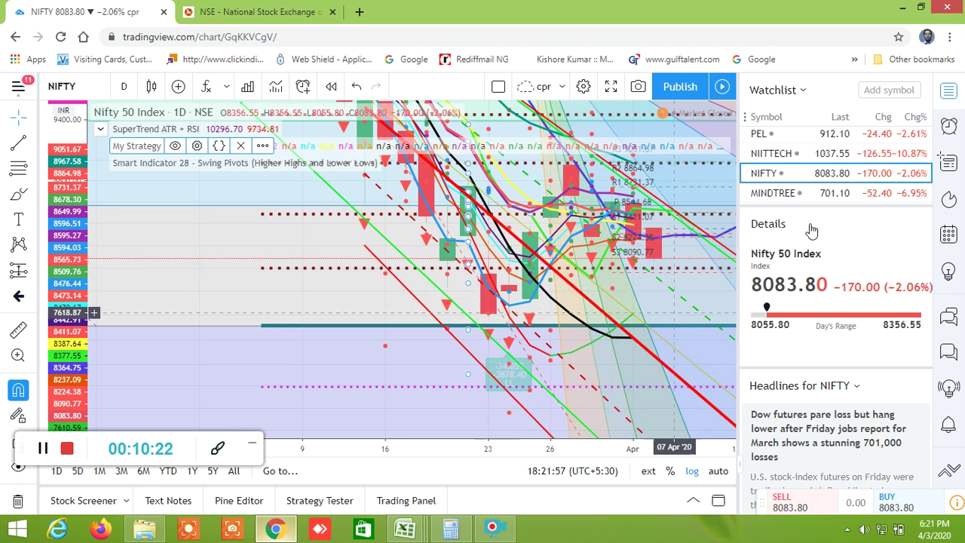
Step: Find BANKNIFTY in the watchlist and open its daily chart
scroll(803, 173, down, 1)
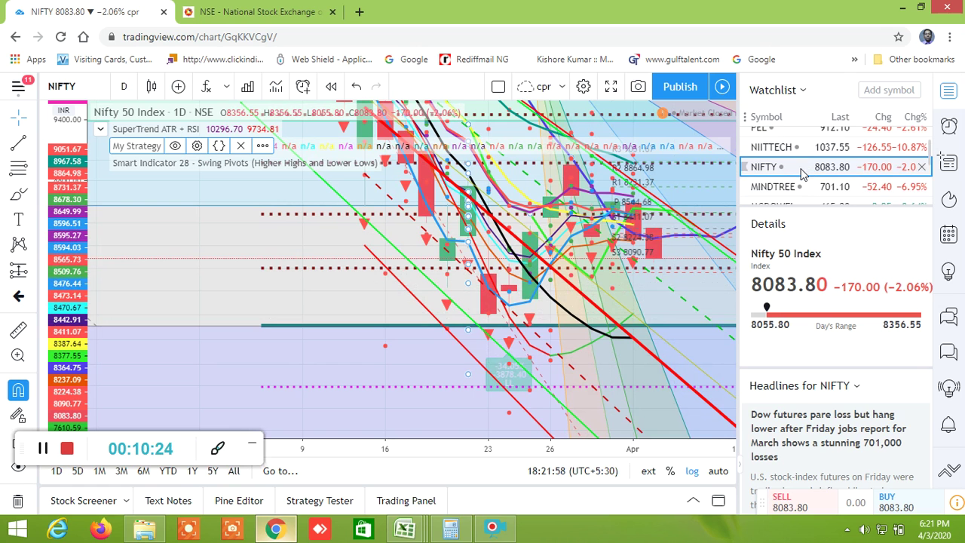
scroll(800, 173, down, 3)
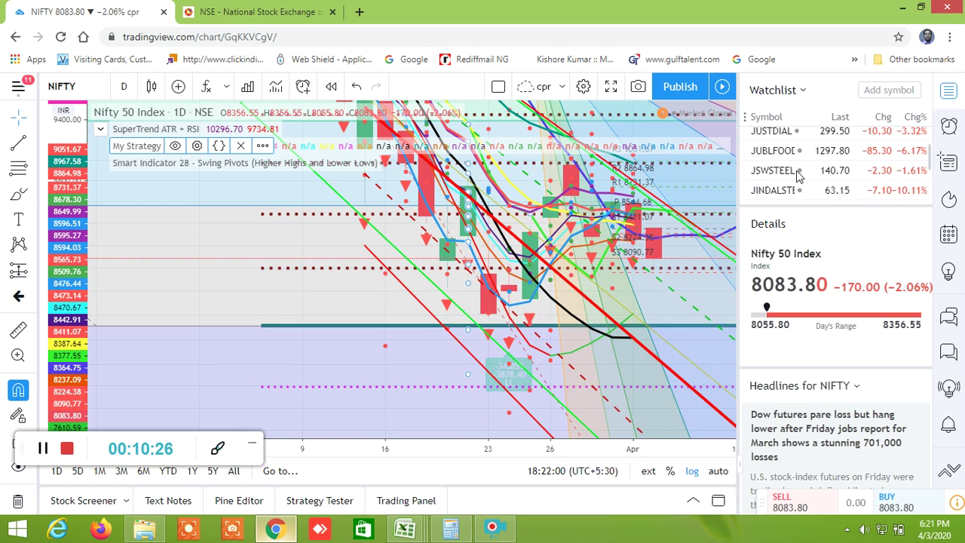
scroll(786, 172, down, 3)
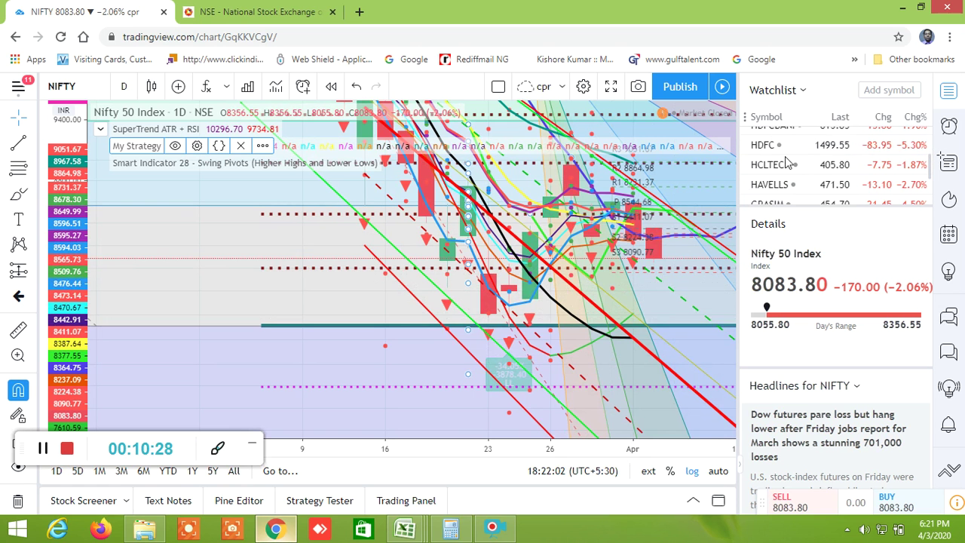
scroll(786, 166, down, 3)
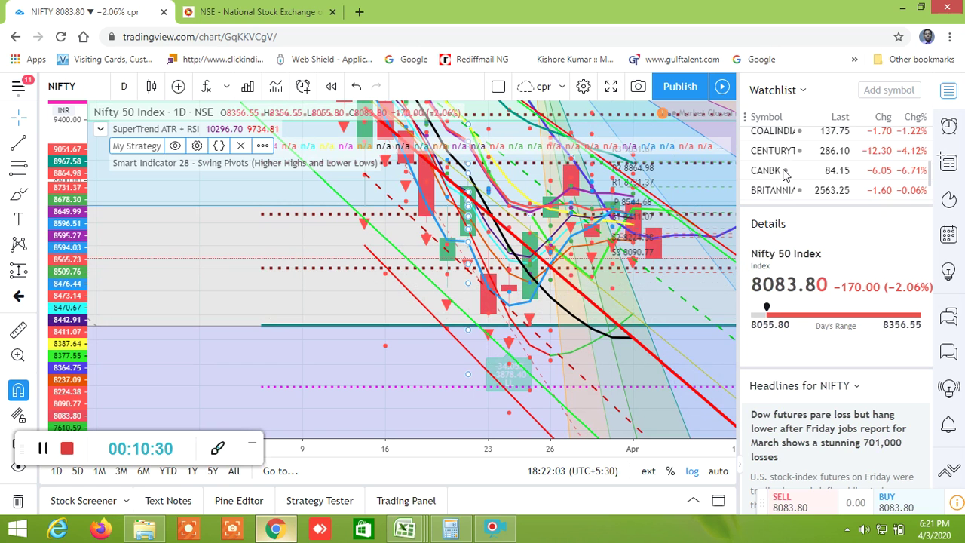
scroll(789, 181, up, 5)
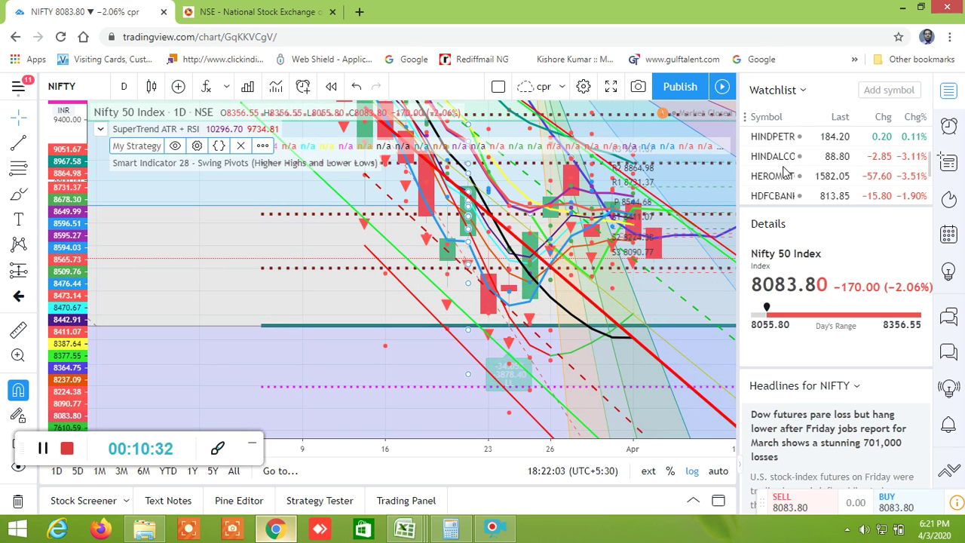
scroll(784, 170, up, 5)
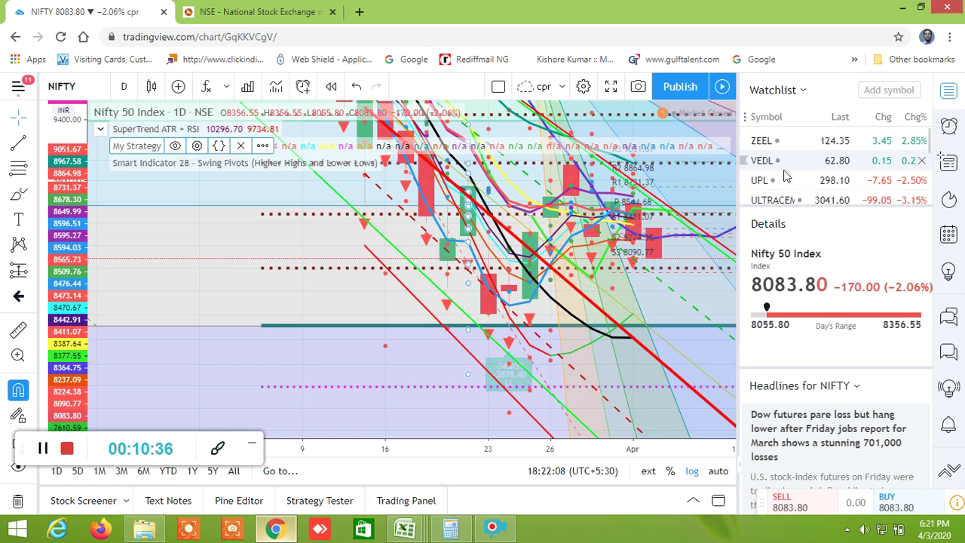
scroll(784, 176, down, 5)
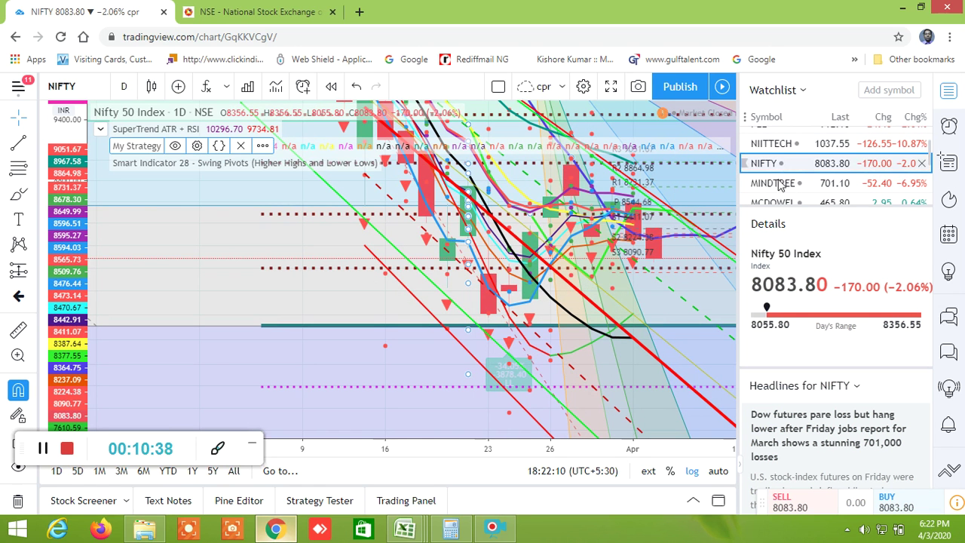
scroll(891, 146, down, 5)
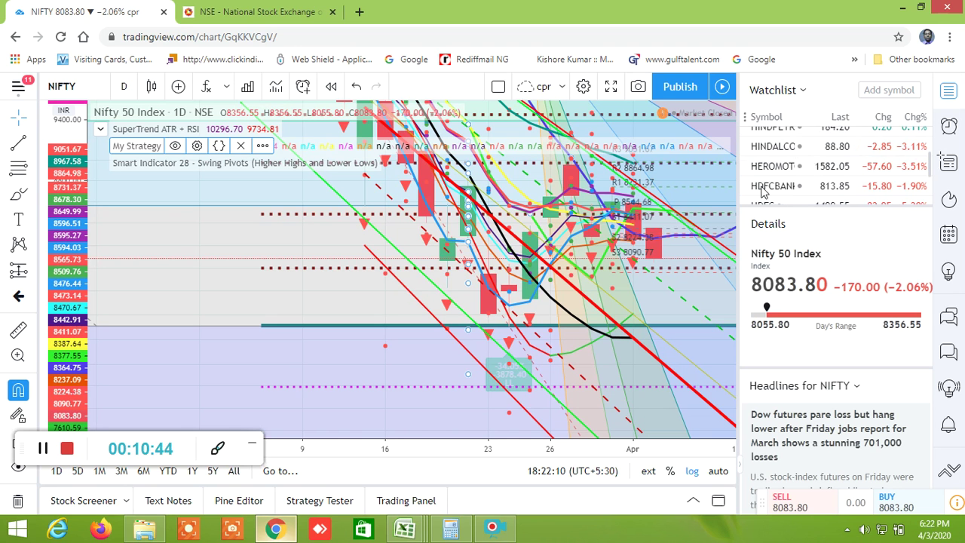
scroll(761, 192, down, 10)
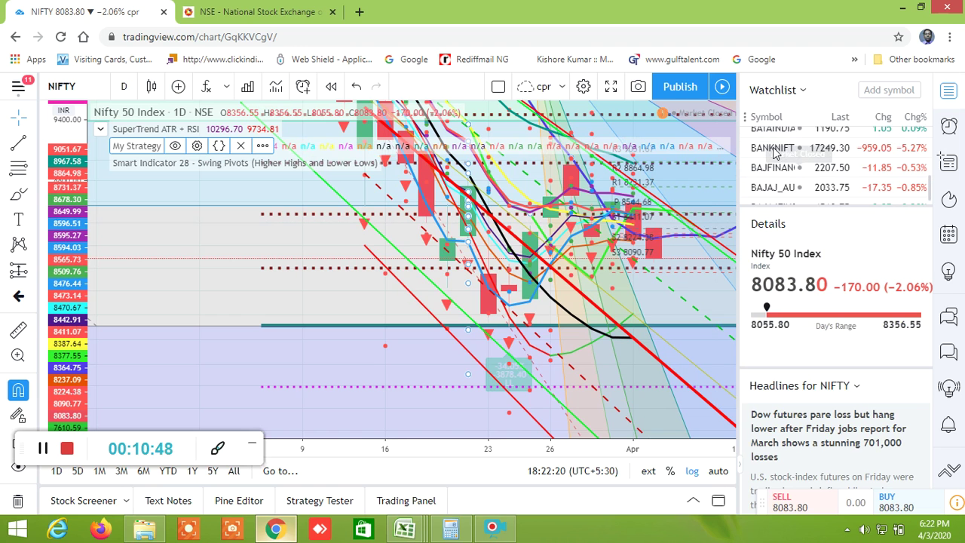
click(775, 153)
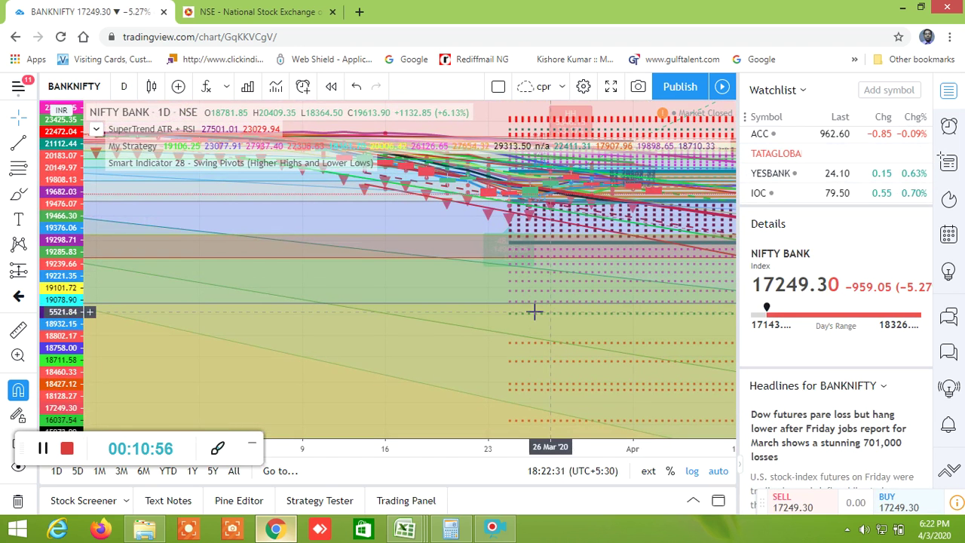
Step: Examine the BANKNIFTY candles from late March to early April up close with their pivot and horizontal levels
drag(60, 216, 62, 279)
drag(350, 322, 313, 377)
drag(74, 275, 83, 36)
drag(410, 248, 172, 295)
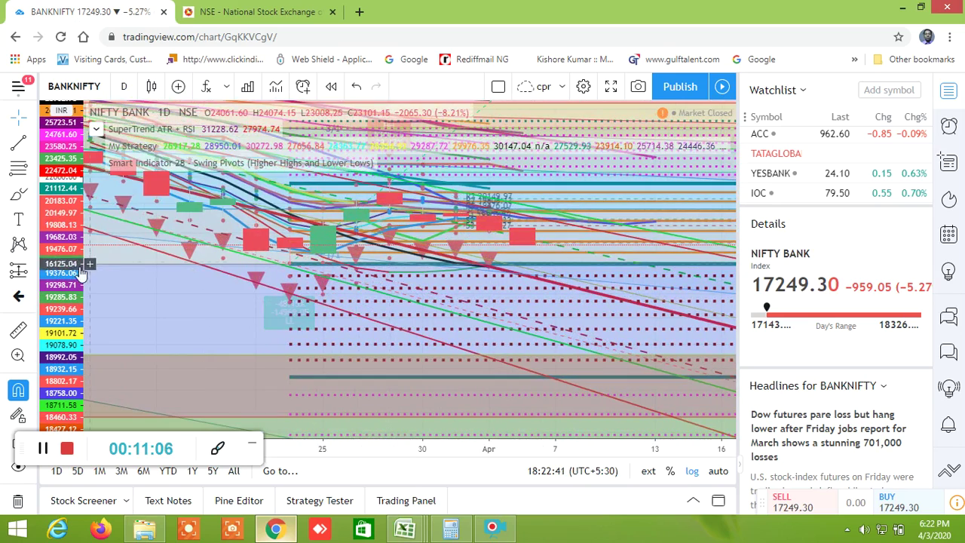
drag(71, 264, 108, 28)
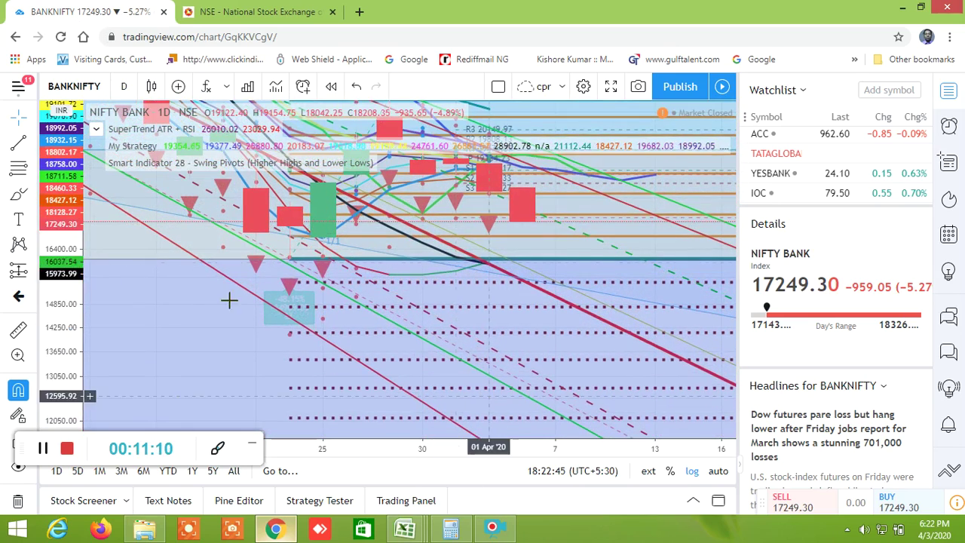
drag(73, 222, 354, 203)
drag(477, 209, 489, 342)
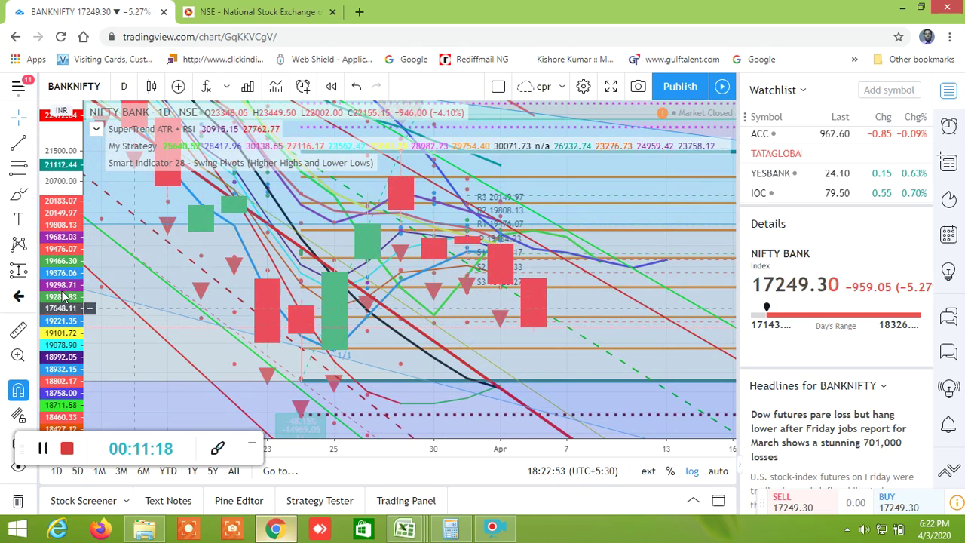
drag(64, 291, 78, 172)
scroll(241, 220, up, 1)
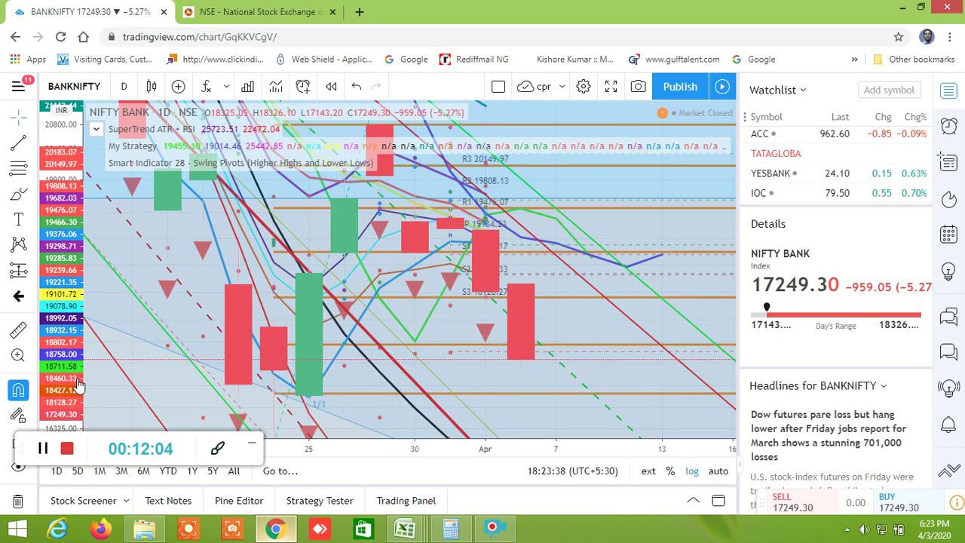
Step: Examine the longer BANKNIFTY price history back to the start of 2020 with its Fibonacci levels and fan lines
scroll(79, 385, down, 2)
drag(241, 297, 290, 303)
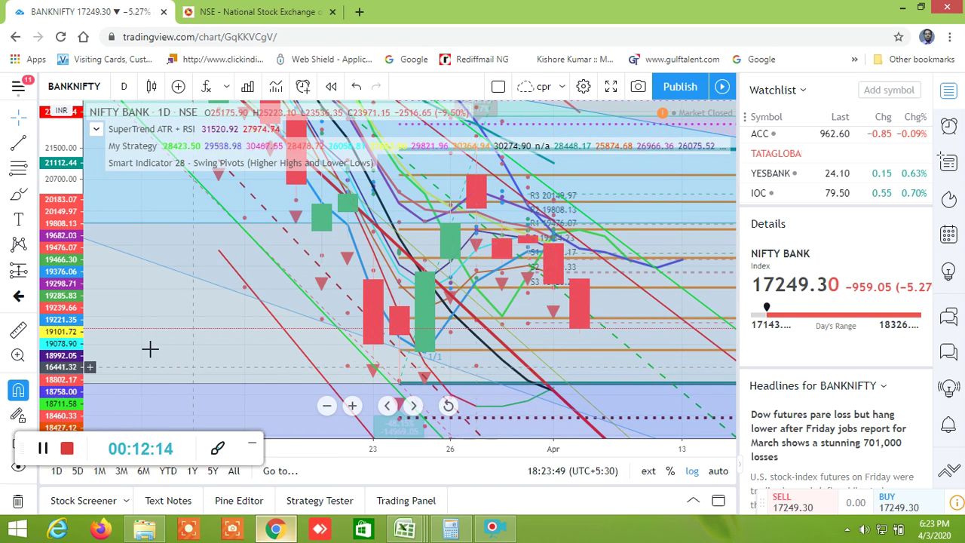
scroll(336, 310, down, 5)
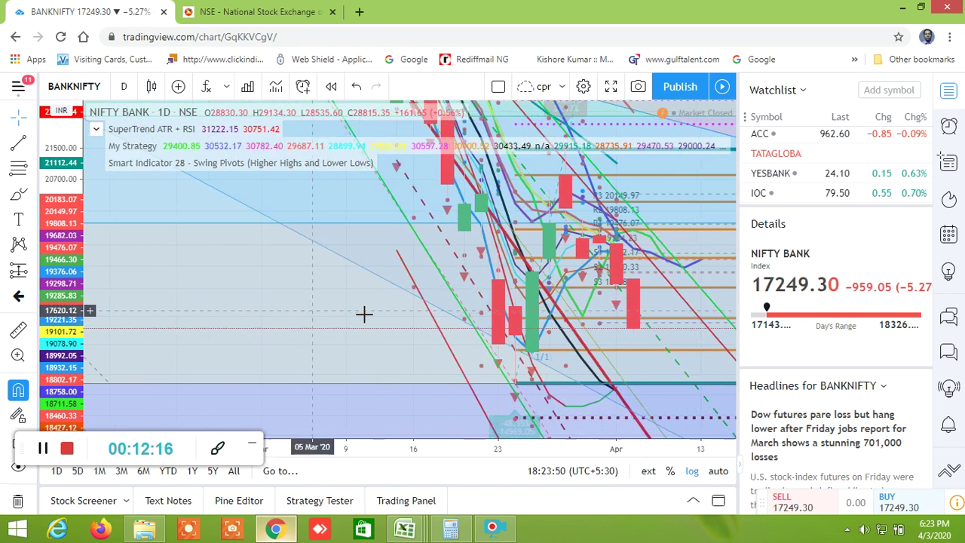
scroll(364, 314, down, 6)
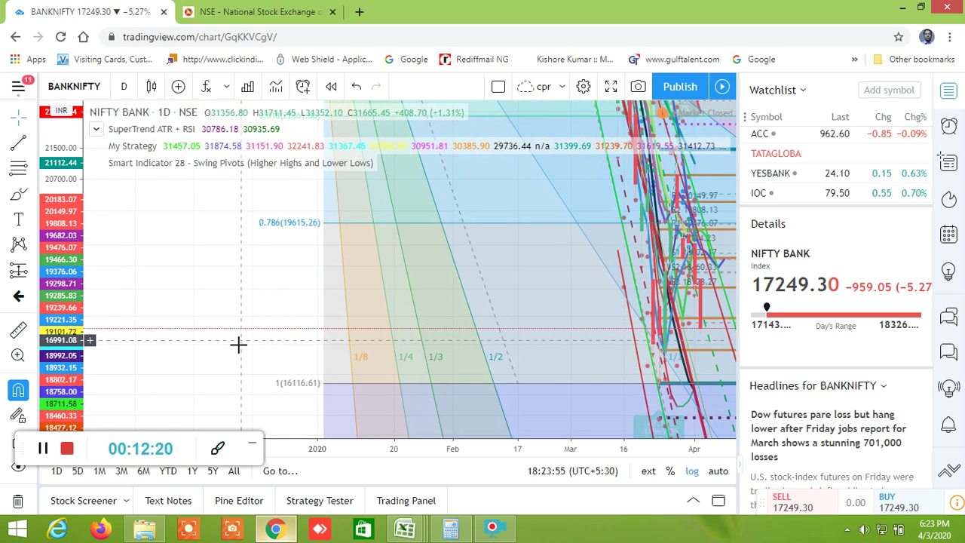
drag(70, 360, 94, 503)
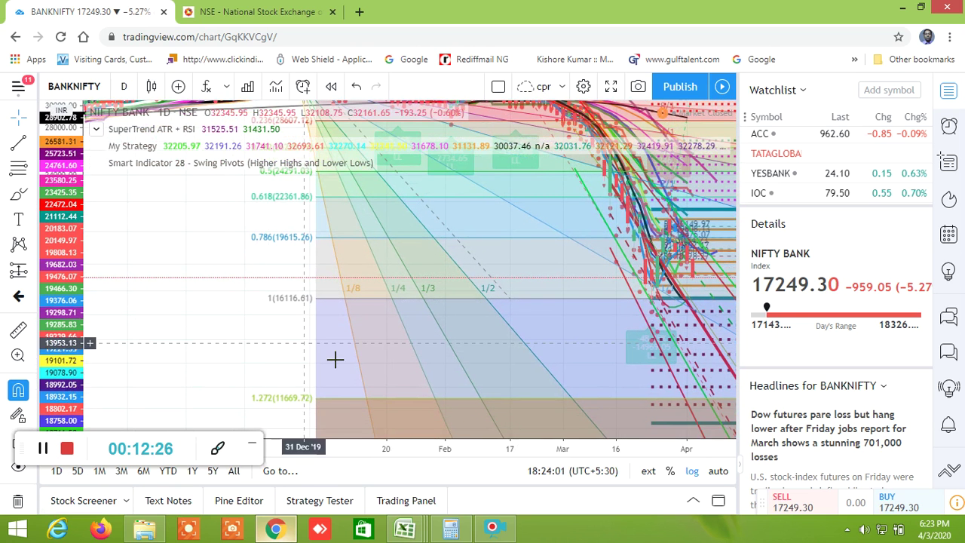
mouse_move(411, 404)
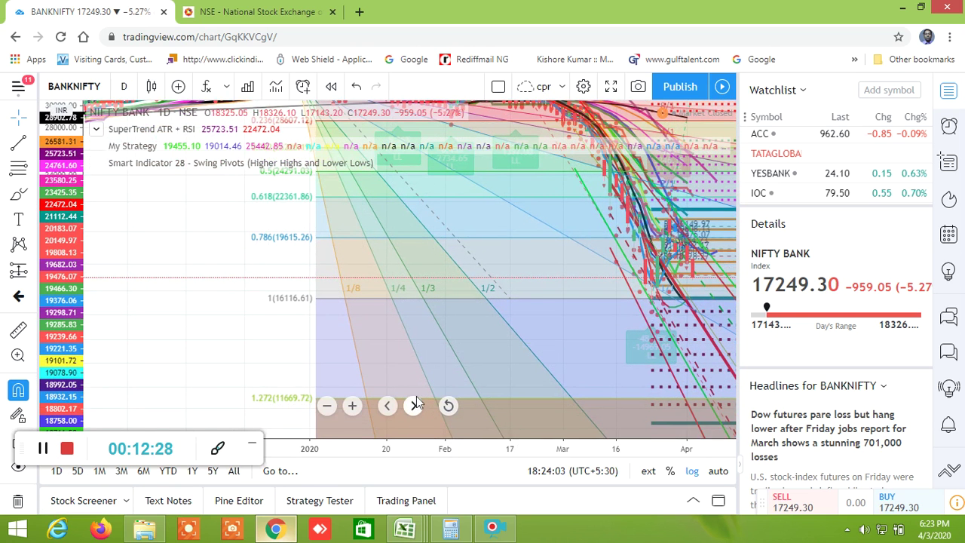
drag(208, 303, 201, 278)
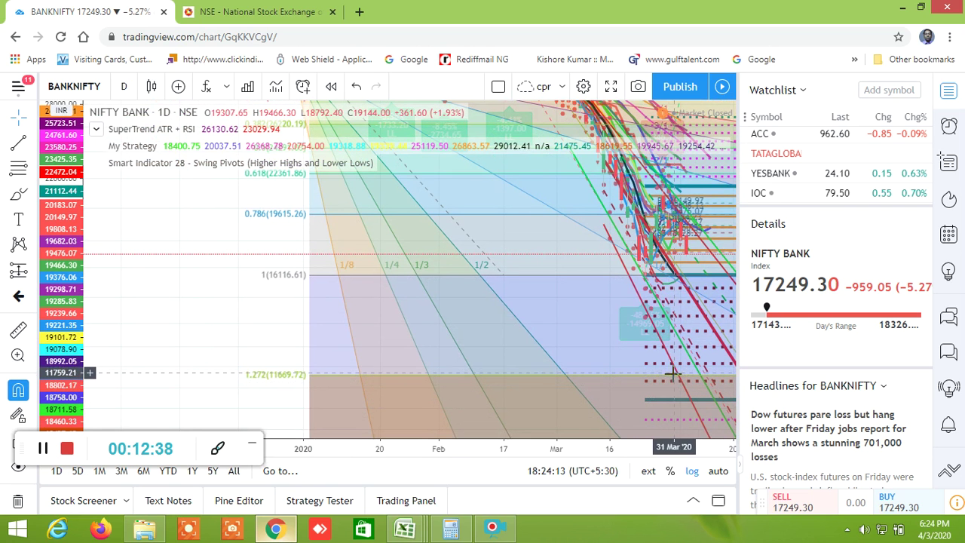
Step: Examine the Fibonacci extension levels below the BANKNIFTY price, including 1.272, 1.414 and 1.618
scroll(64, 383, down, 5)
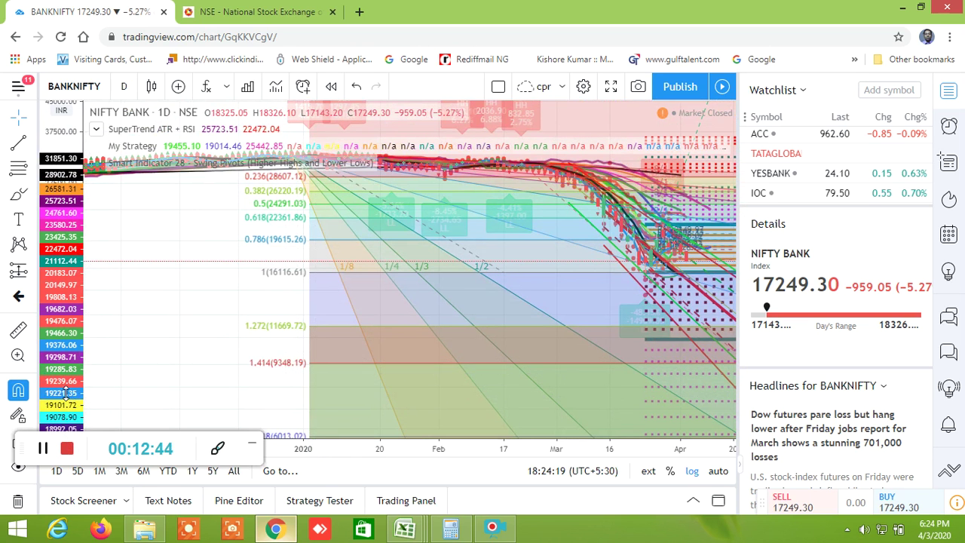
scroll(62, 404, down, 5)
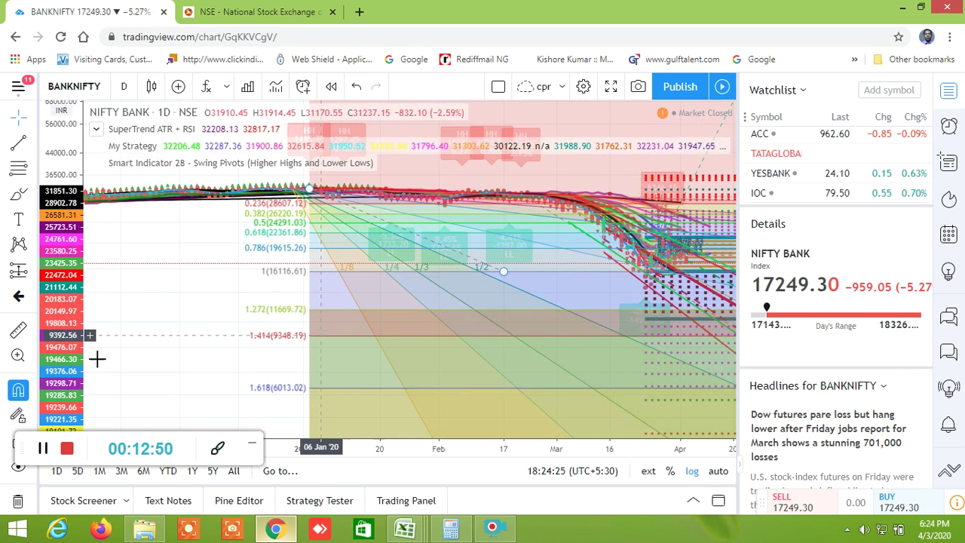
drag(68, 339, 49, 138)
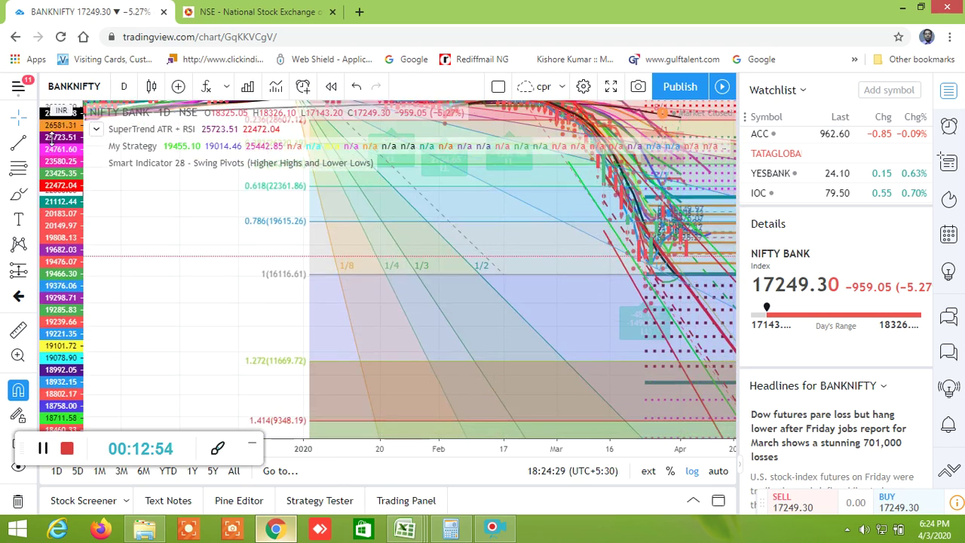
Step: Examine the BANKNIFTY candles from mid-March to early April between the 1.000 and 0.000 horizontal levels
drag(523, 338, 351, 396)
drag(55, 309, 65, 188)
scroll(388, 351, right, 5)
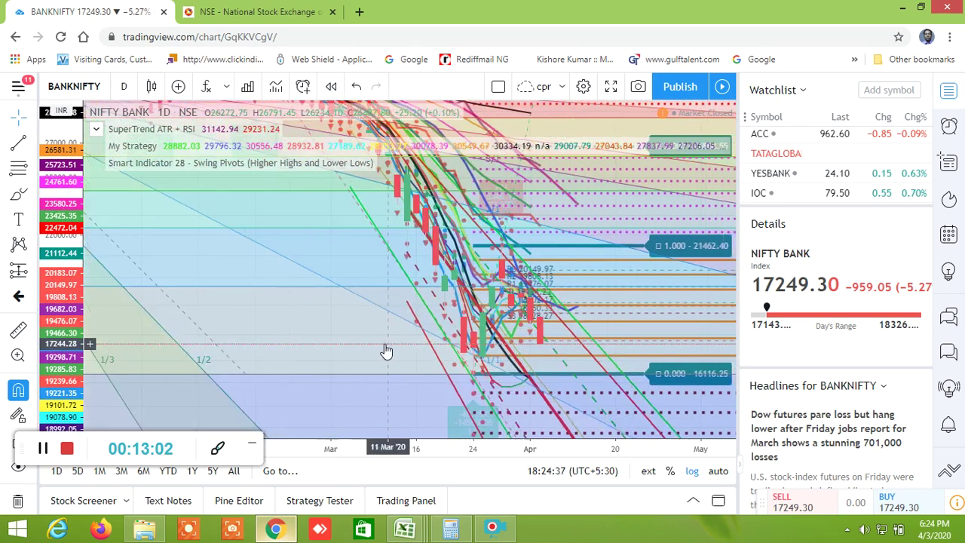
scroll(384, 349, right, 3)
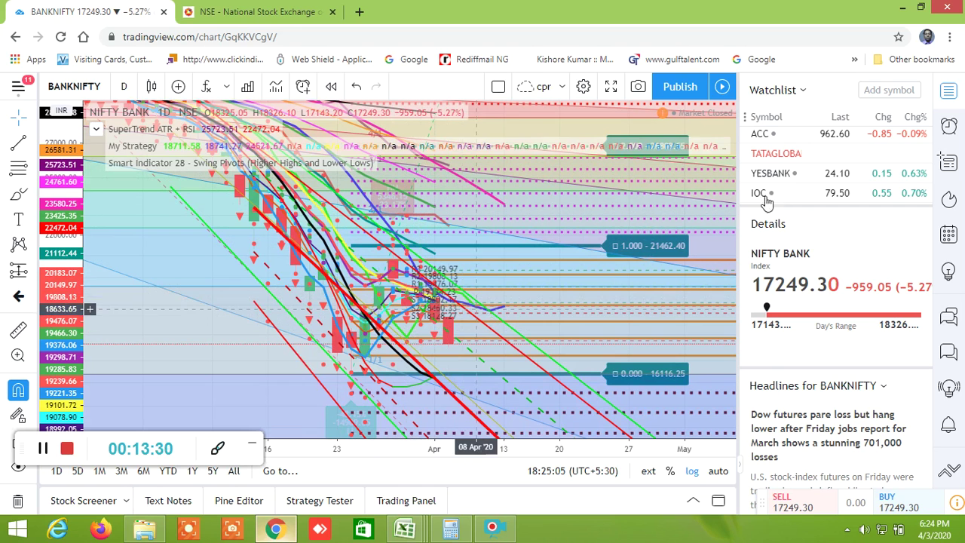
Step: Look through the whole watchlist, checking the stocks' last prices and percentage changes
scroll(795, 178, down, 5)
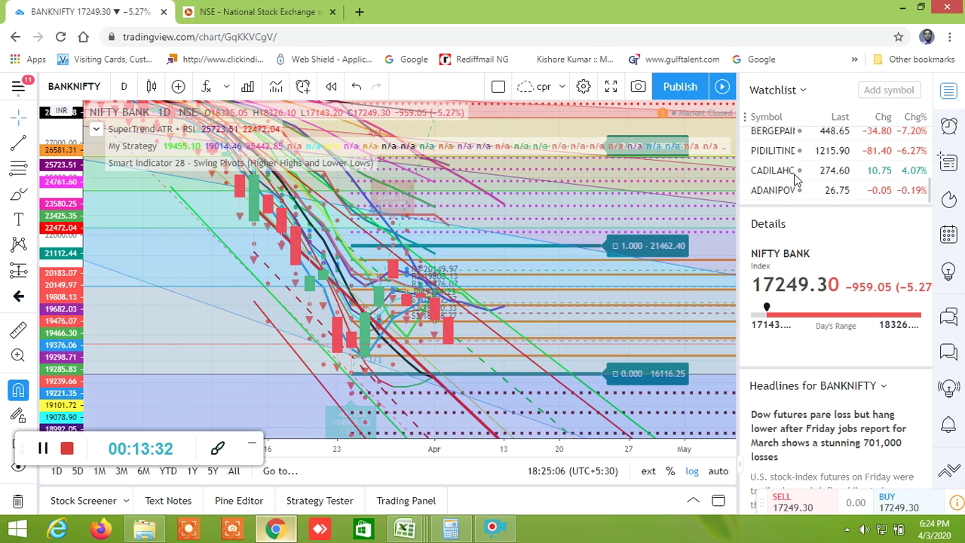
scroll(790, 185, up, 5)
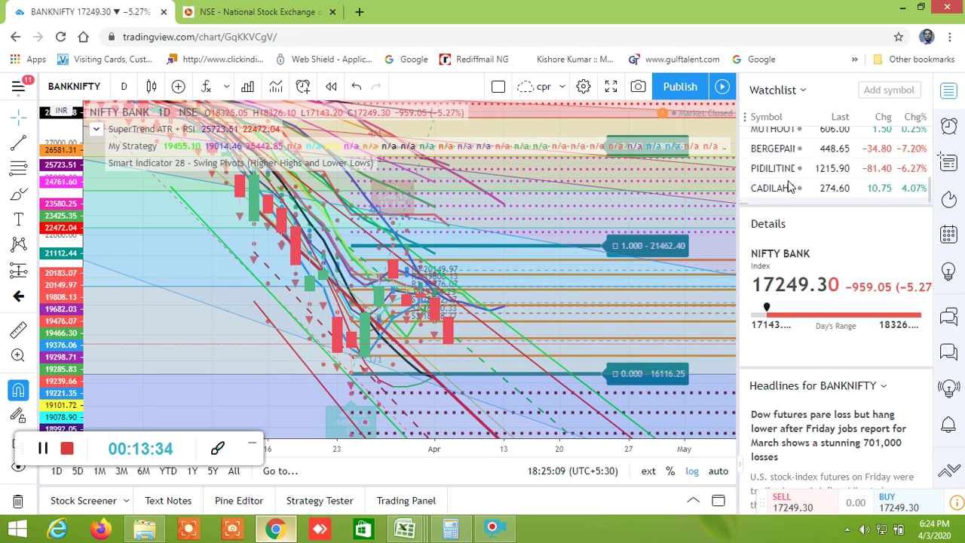
scroll(789, 180, up, 2)
scroll(790, 183, up, 3)
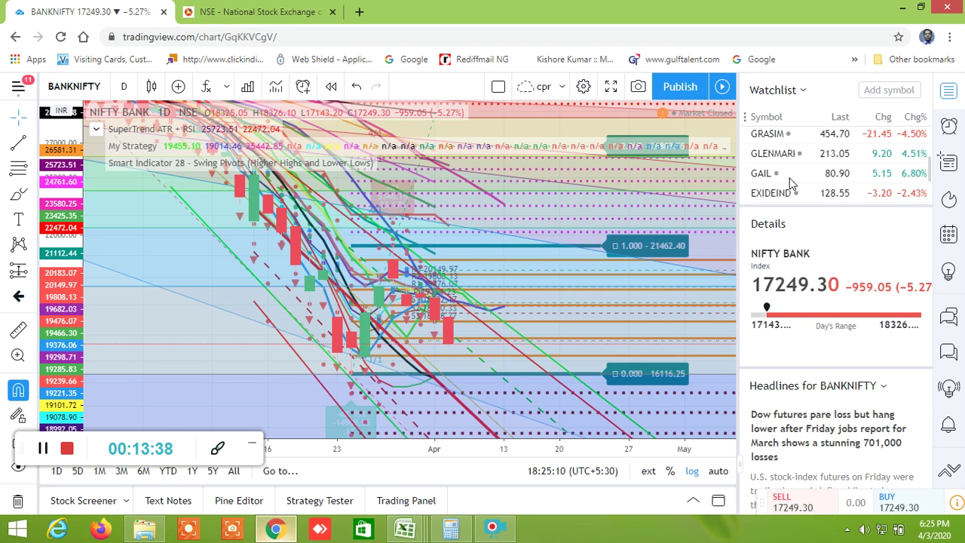
scroll(784, 156, up, 3)
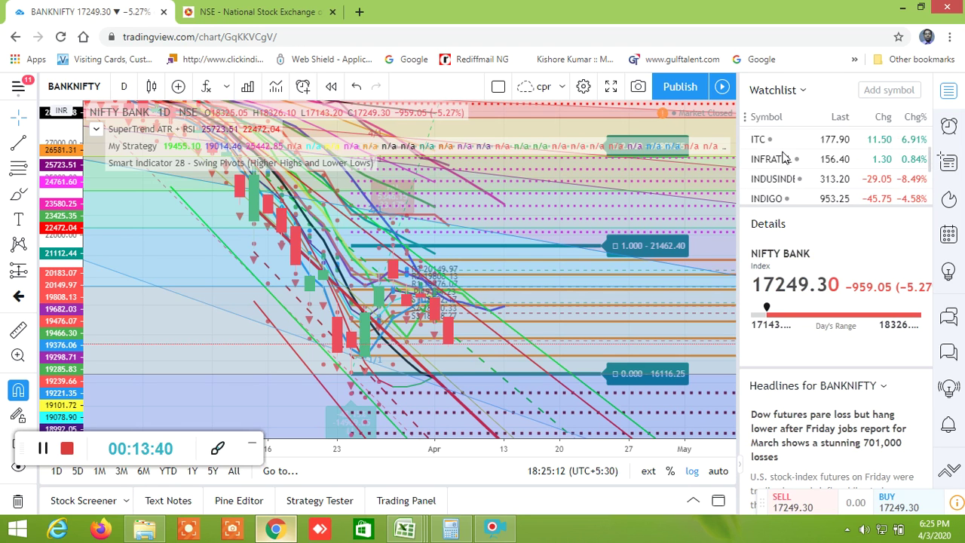
scroll(784, 156, up, 10)
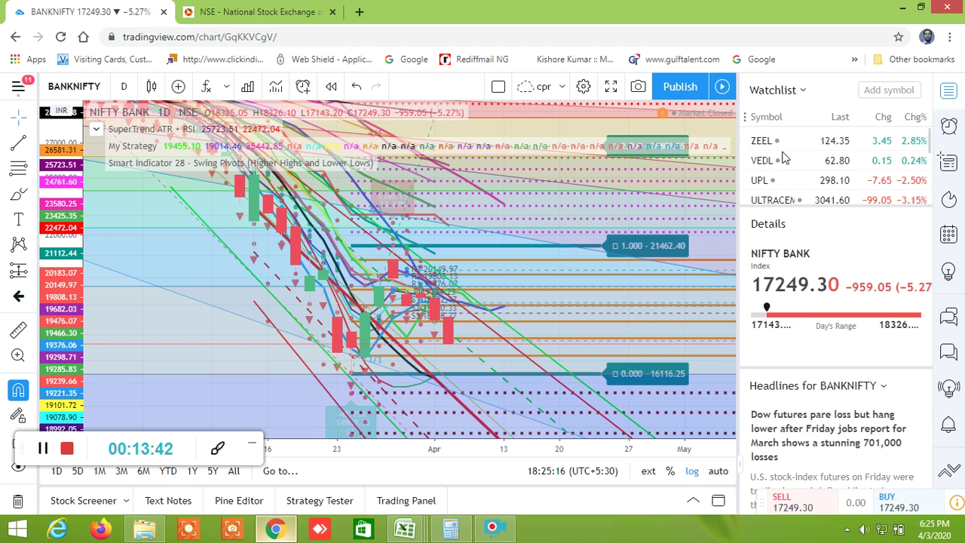
scroll(785, 166, down, 5)
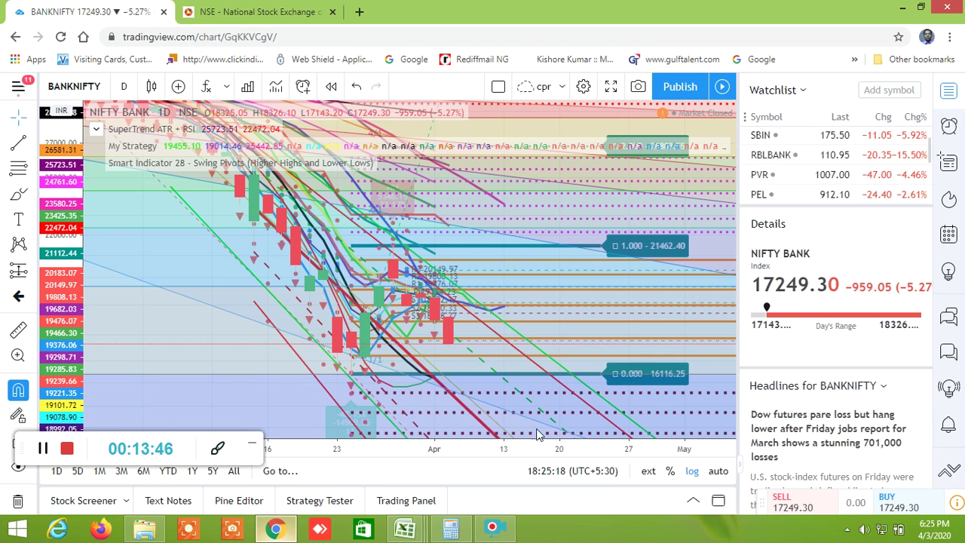
scroll(770, 169, down, 7)
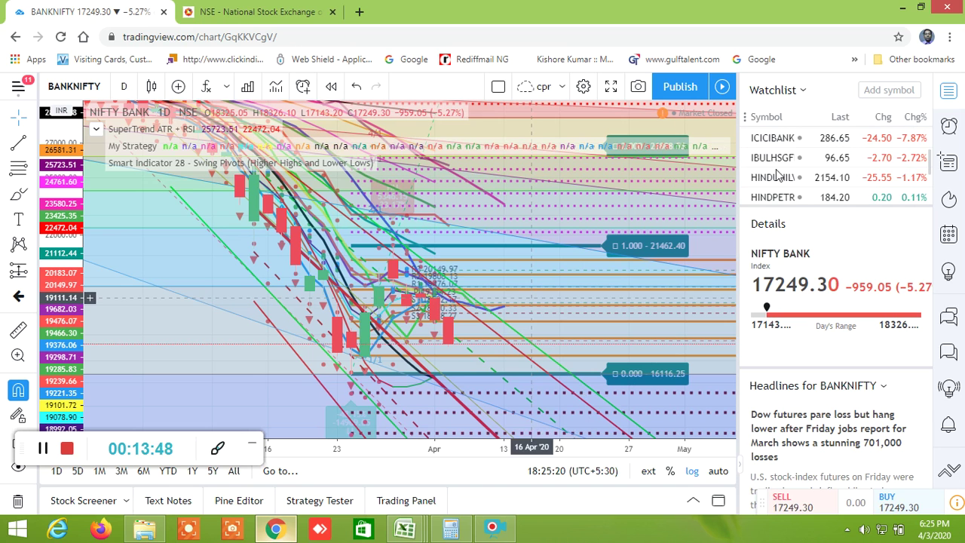
scroll(788, 180, down, 2)
scroll(785, 180, down, 6)
scroll(786, 181, down, 5)
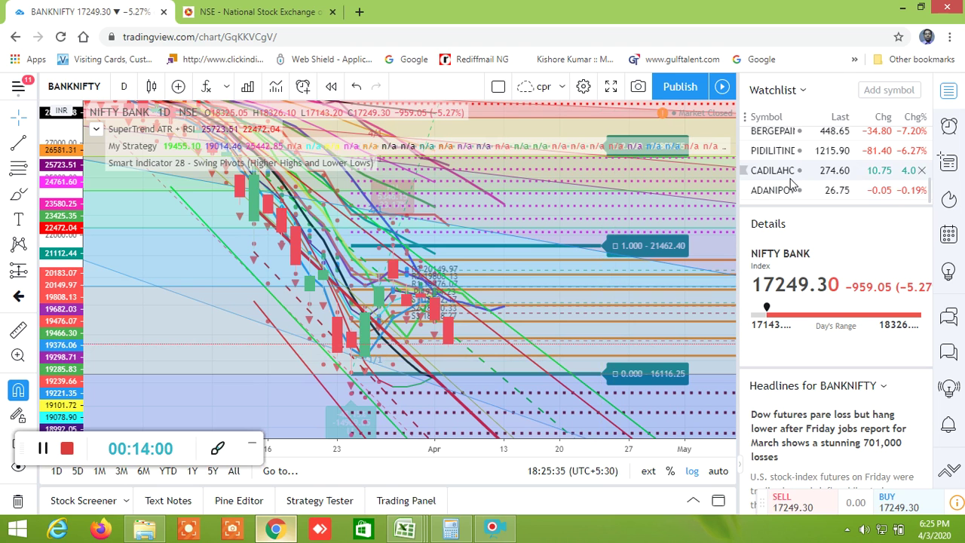
Step: Find NIFTY in the watchlist and open it on the chart
scroll(791, 184, up, 5)
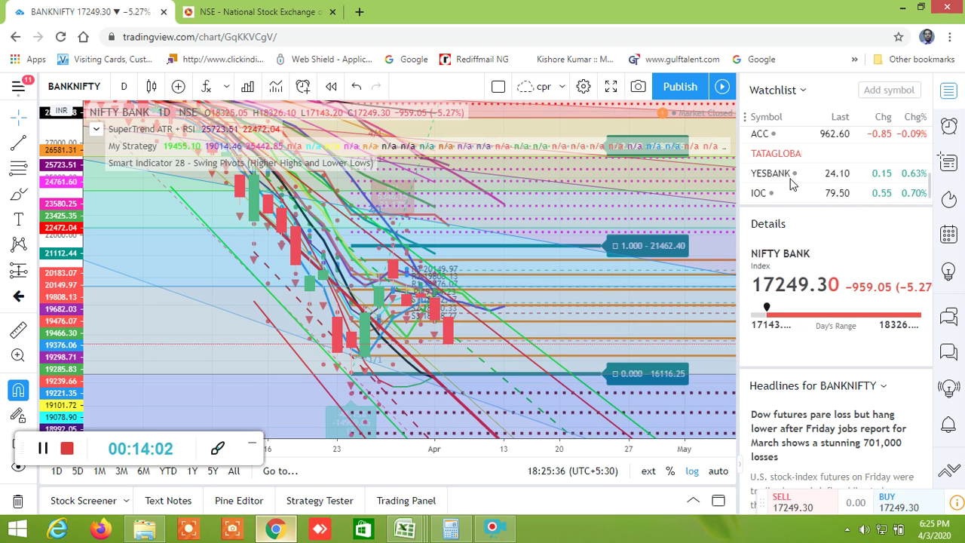
scroll(791, 185, up, 2)
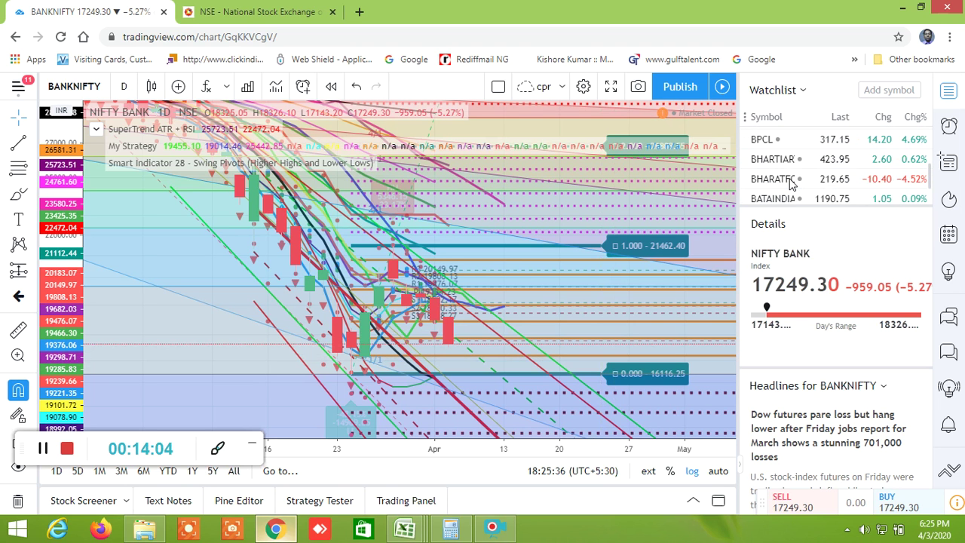
scroll(790, 184, down, 5)
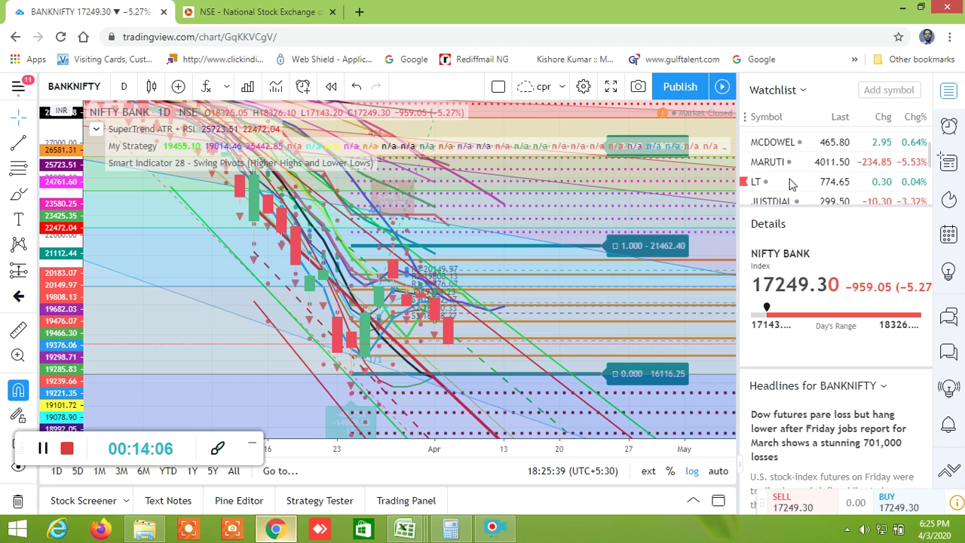
scroll(790, 184, down, 5)
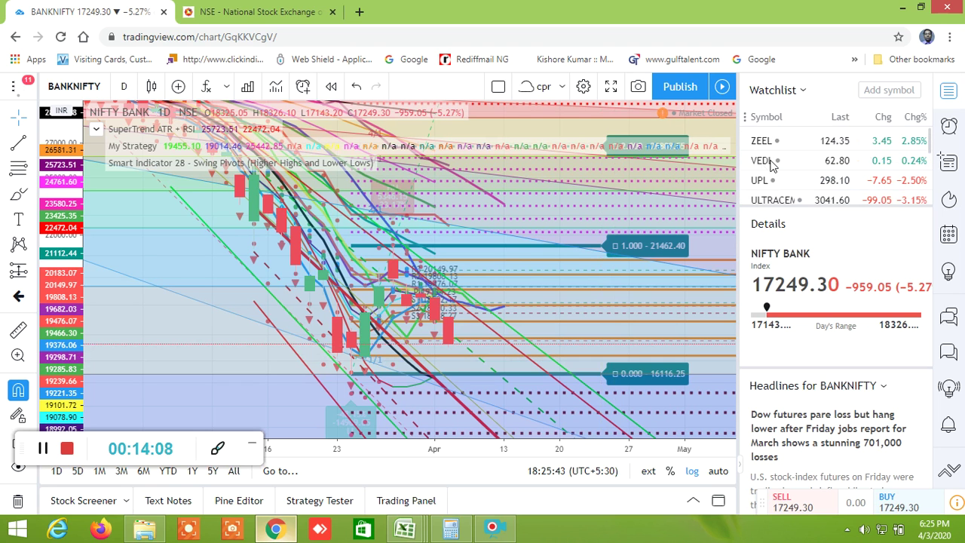
scroll(777, 175, down, 2)
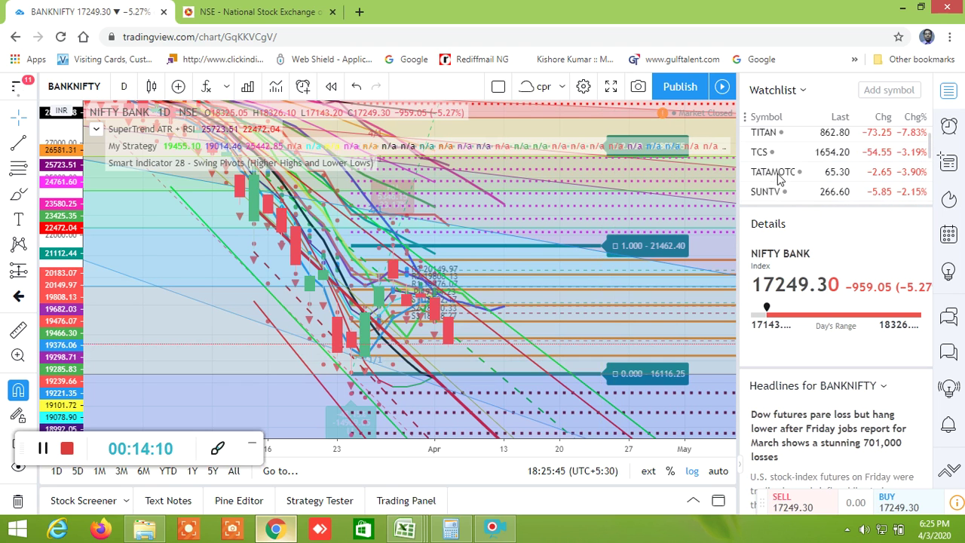
scroll(778, 175, down, 3)
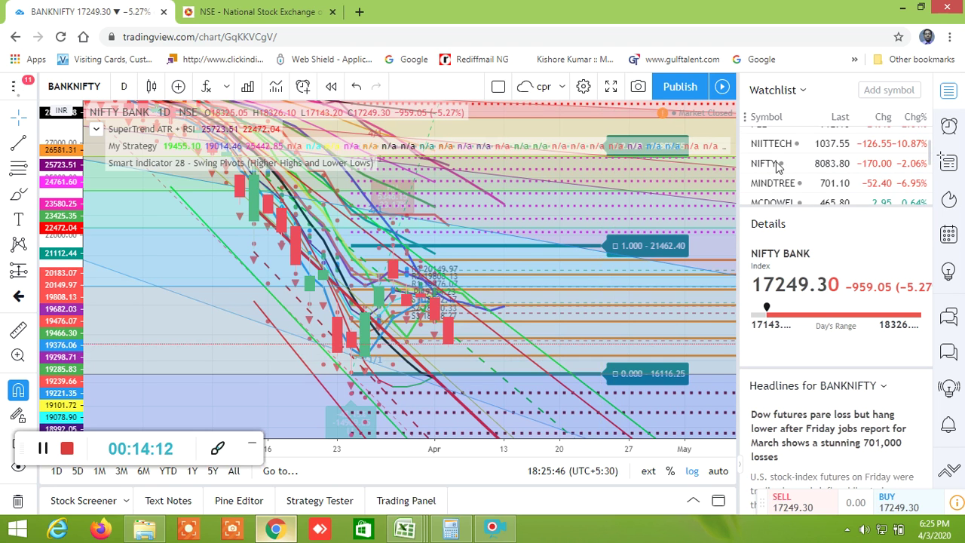
scroll(778, 166, down, 3)
scroll(777, 166, down, 3)
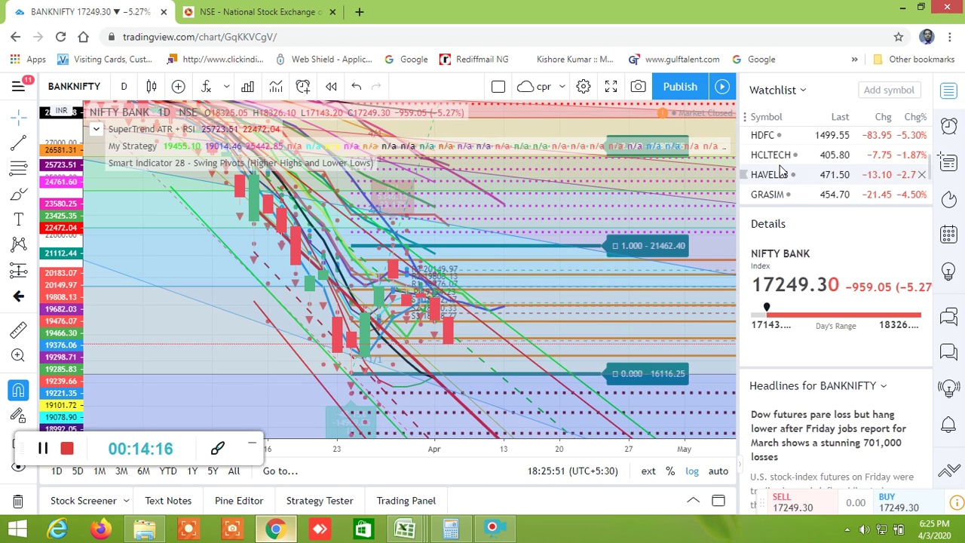
scroll(780, 172, up, 10)
scroll(780, 172, down, 1)
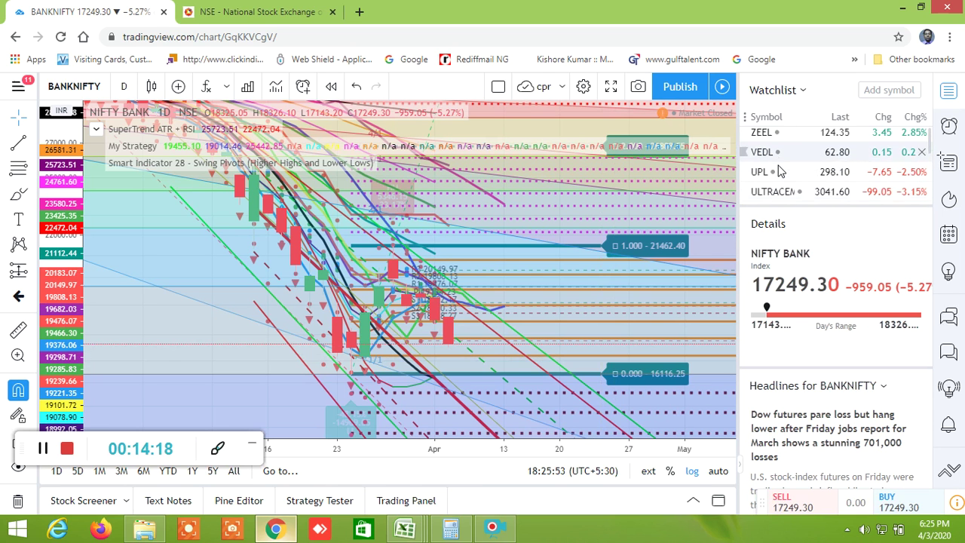
scroll(780, 171, down, 5)
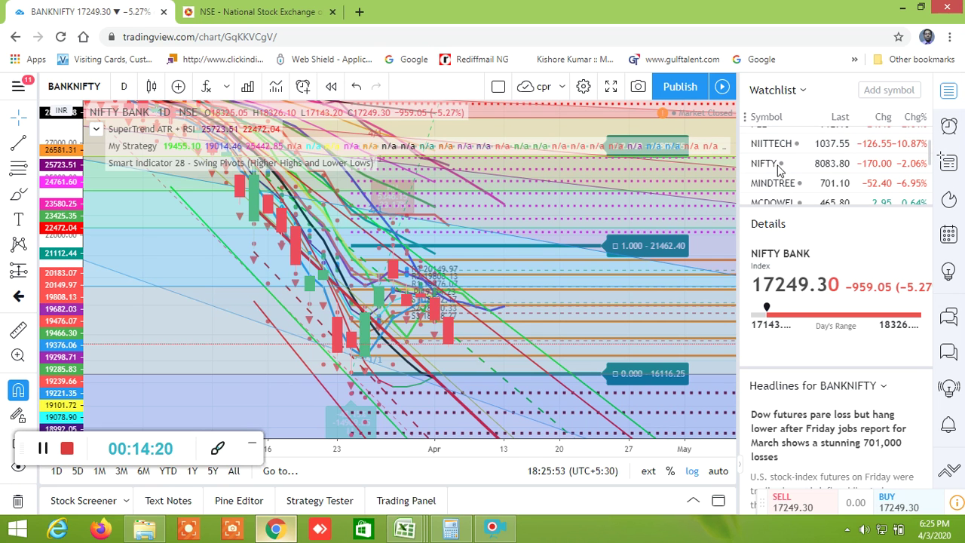
click(779, 170)
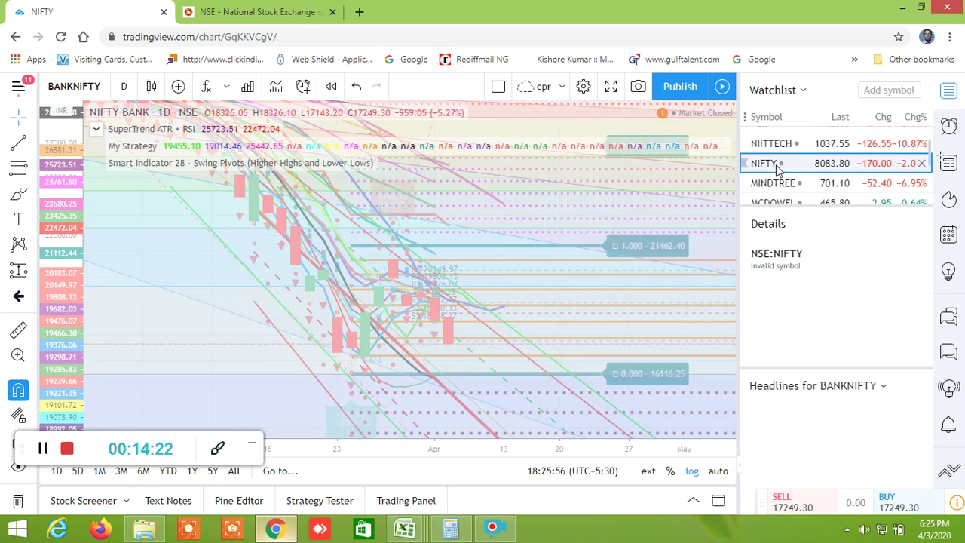
Step: Open the GAIL daily chart from the watchlist and examine its latest candles against the R3 to S3 pivot levels
scroll(779, 165, down, 5)
click(776, 163)
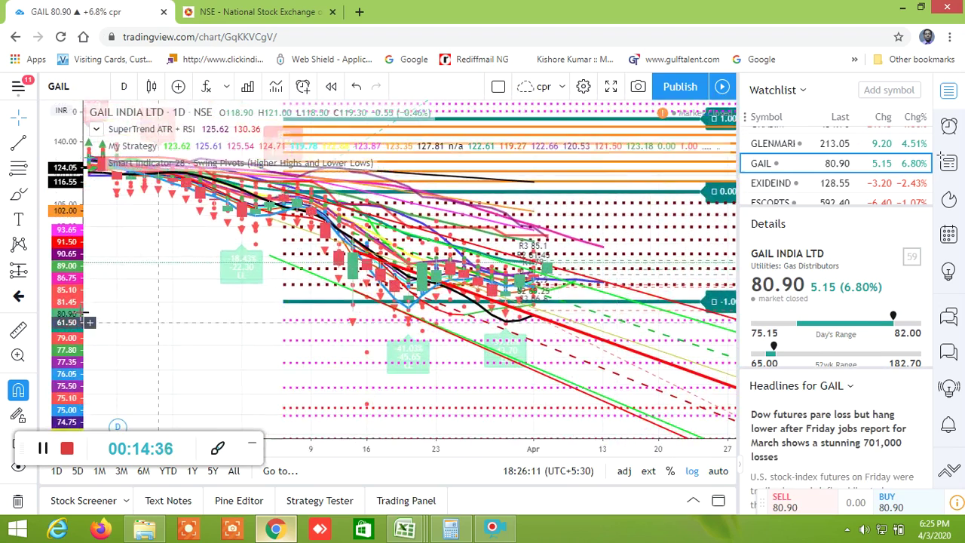
drag(69, 306, 75, 103)
scroll(430, 279, up, 3)
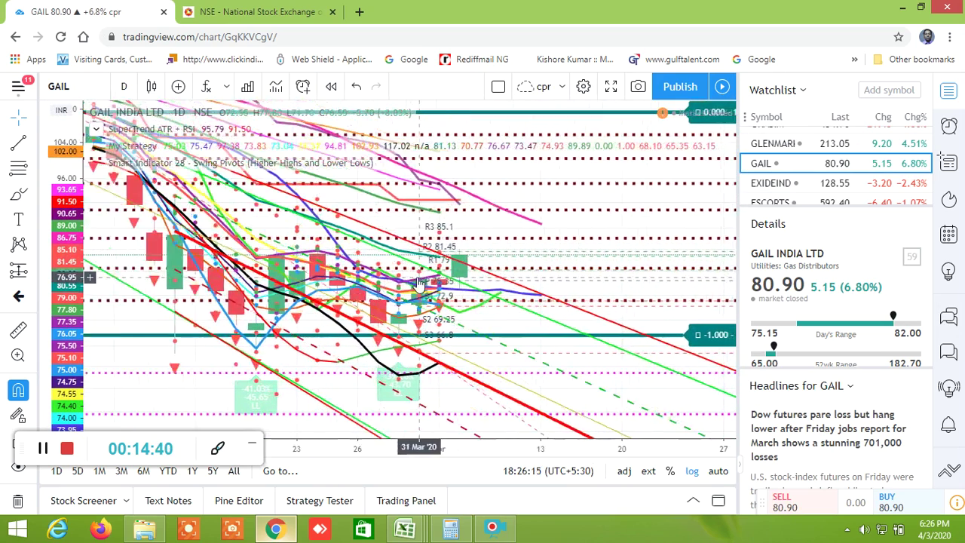
scroll(422, 284, up, 2)
scroll(469, 317, up, 2)
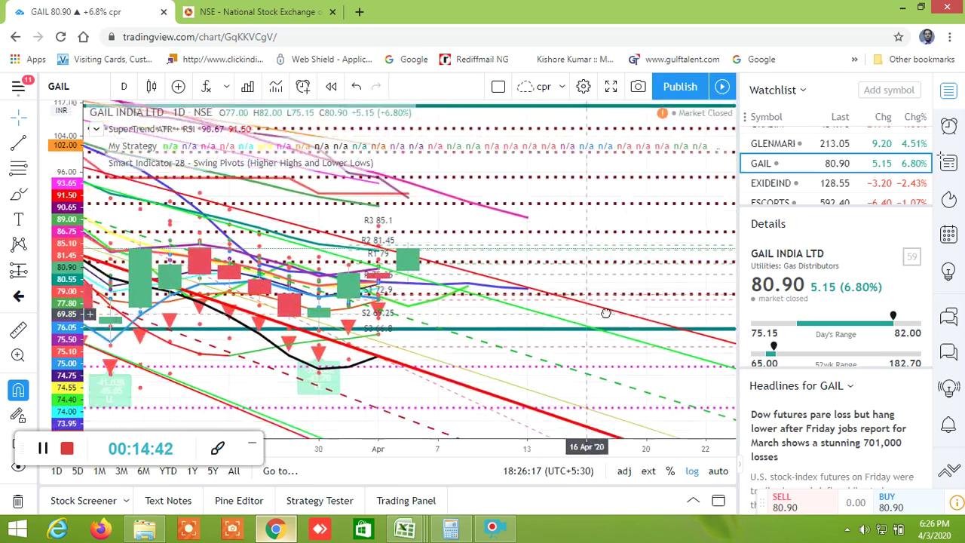
drag(632, 313, 675, 313)
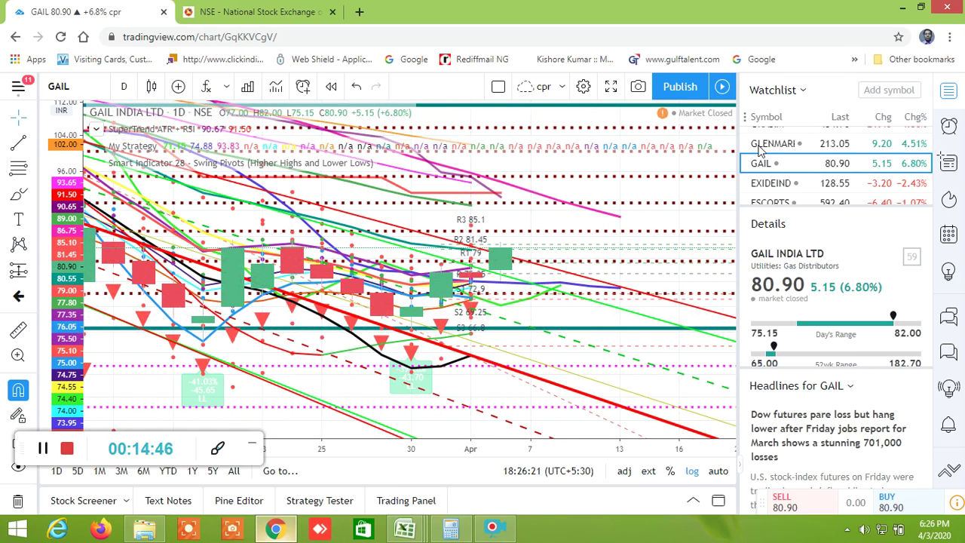
Step: Look up NIFTY among the symbols to add to the watchlist, pick the NIFTY 50 index on NSE and open its daily chart
scroll(801, 172, down, 10)
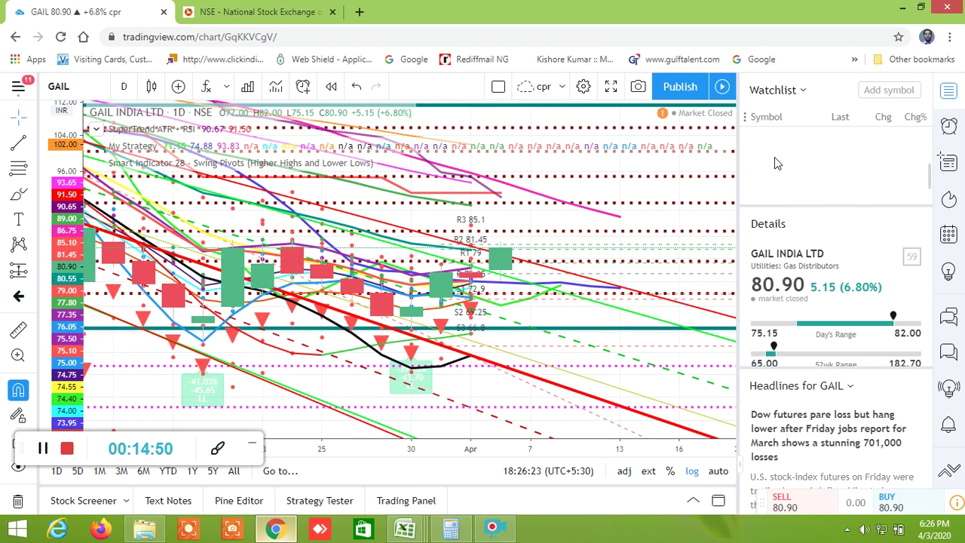
scroll(774, 158, up, 3)
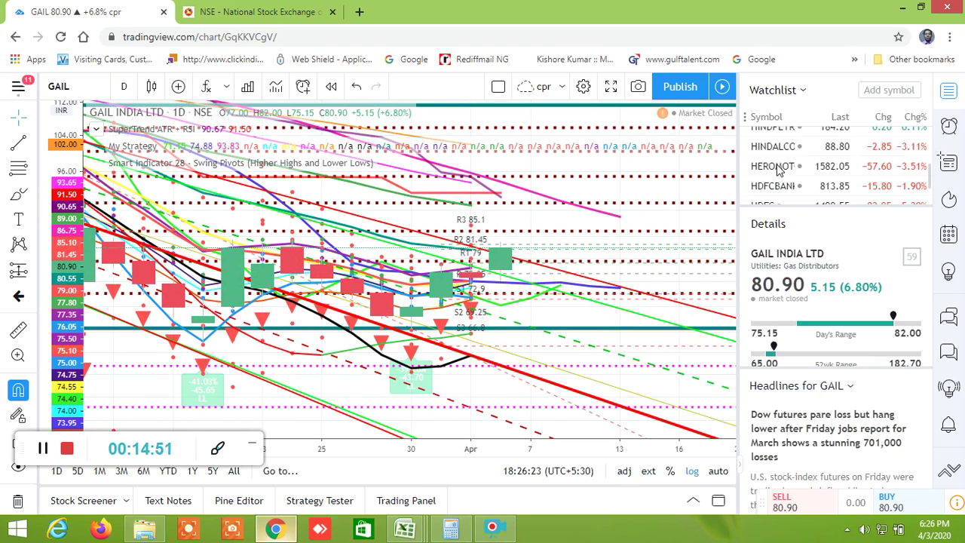
click(875, 91)
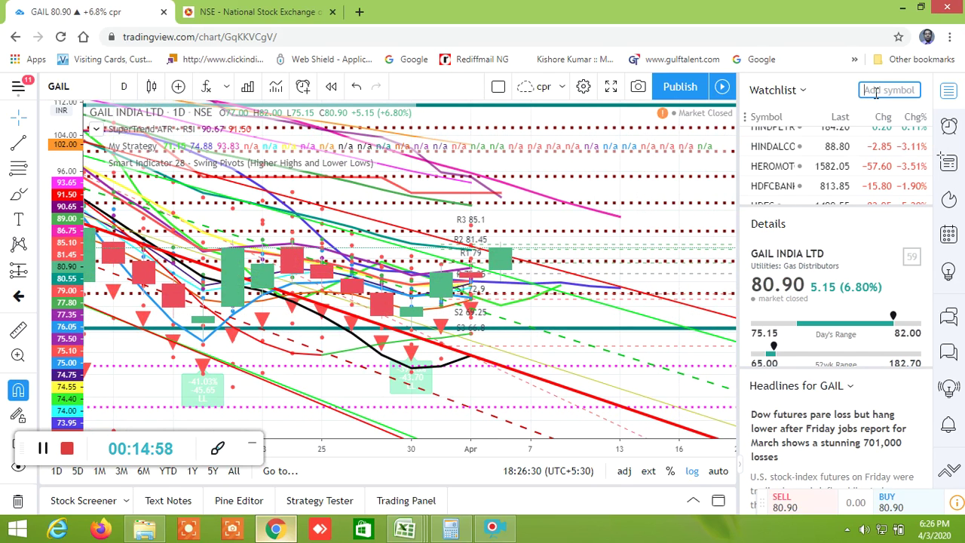
text(NIFTY)
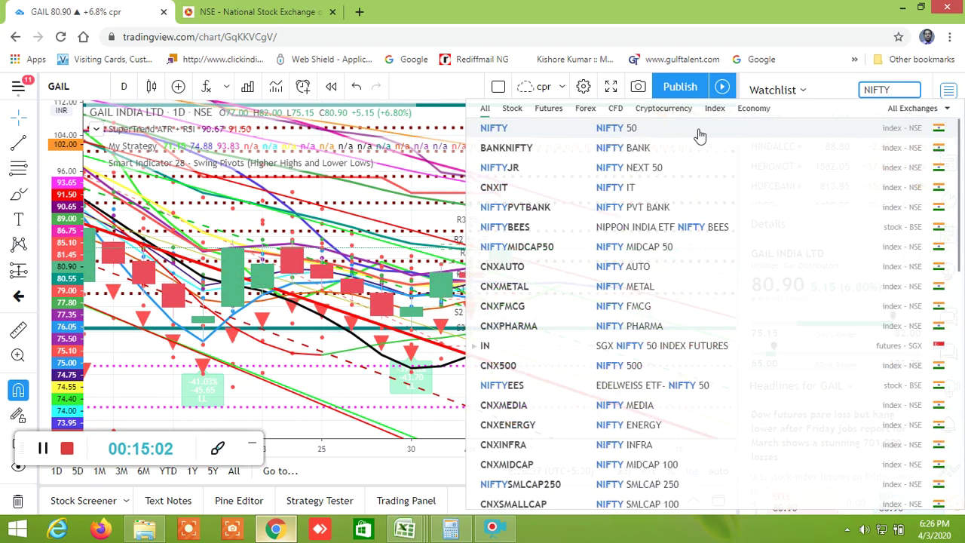
click(672, 130)
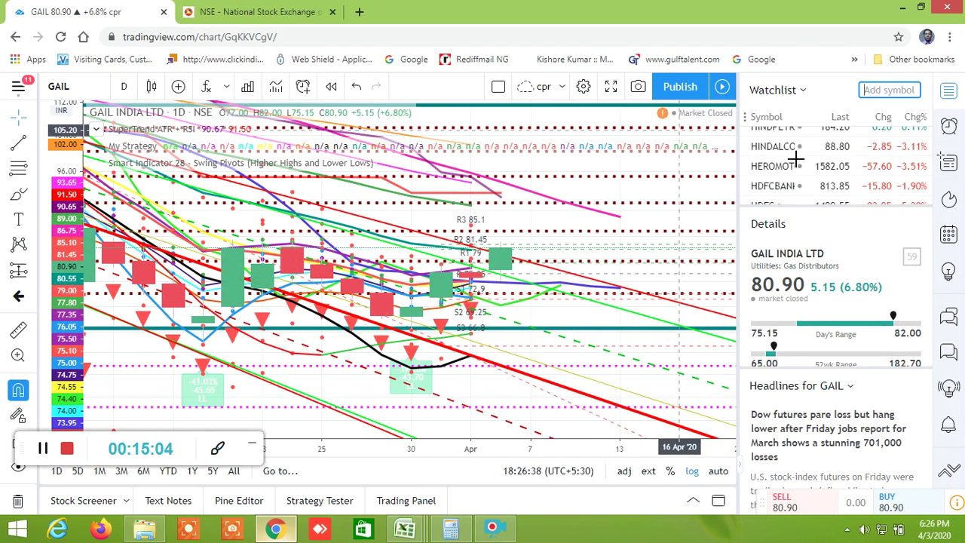
click(775, 143)
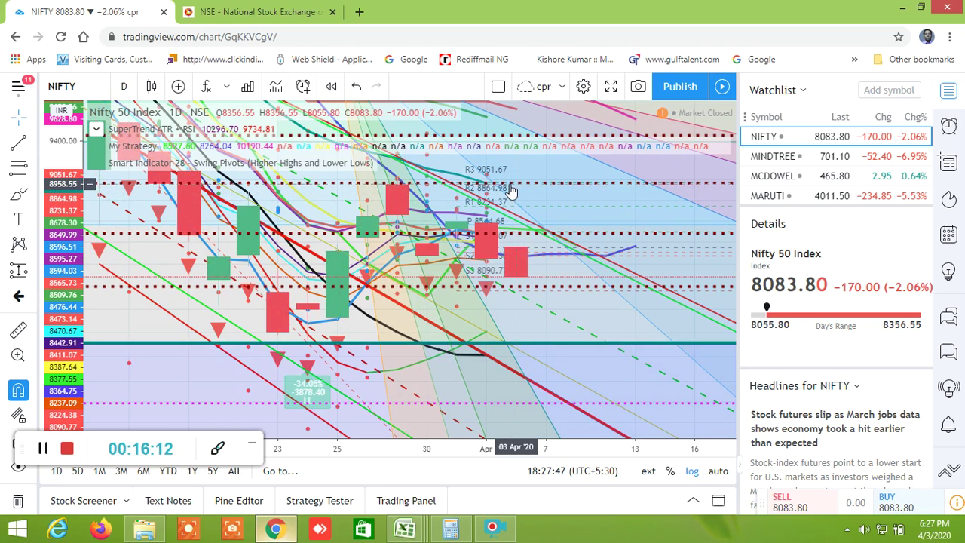
Step: Switch to the NSE website's NIFTY option chain and view its call and put strike prices
click(406, 529)
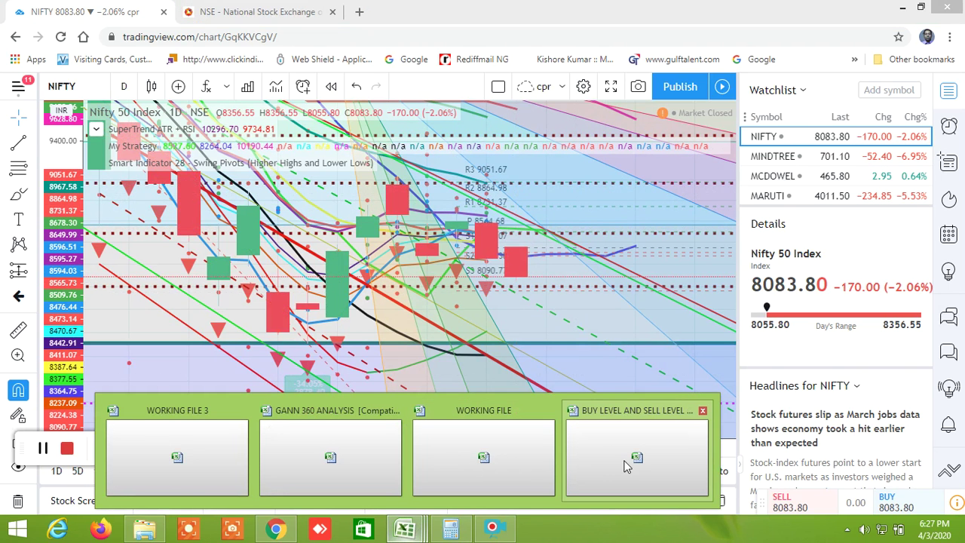
click(297, 14)
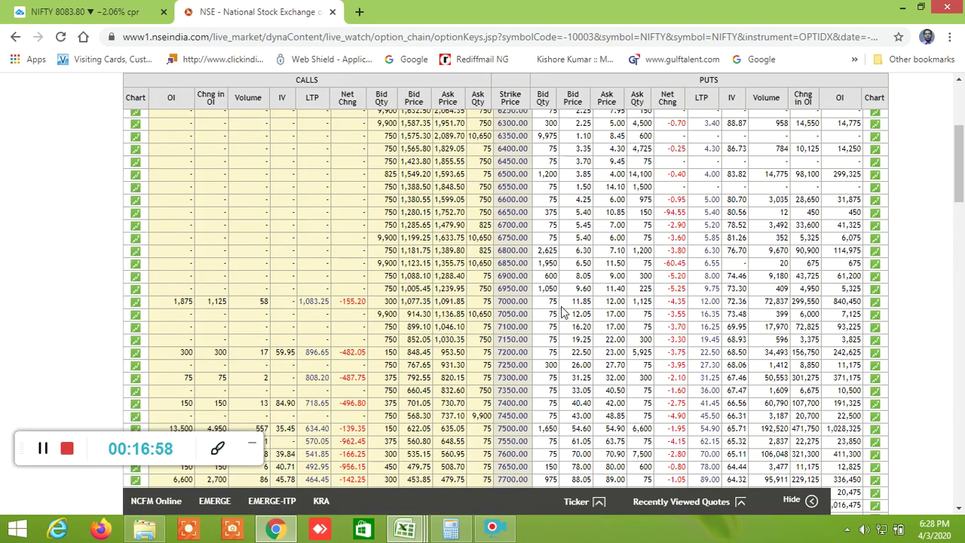
Step: Examine the NIFTY option chain's call and put open interest across all strikes, focusing on those around the underlying index price
scroll(562, 313, down, 5)
scroll(576, 334, down, 2)
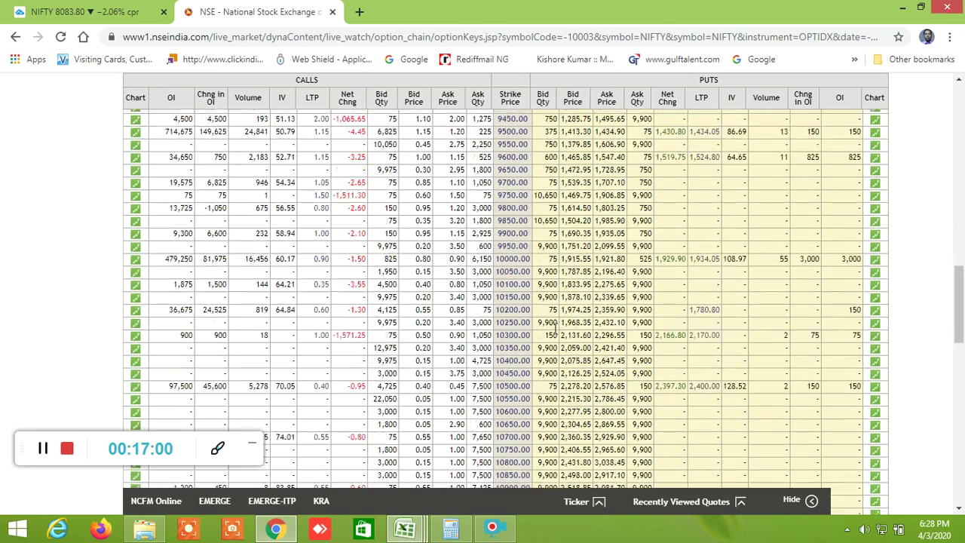
scroll(555, 329, down, 12)
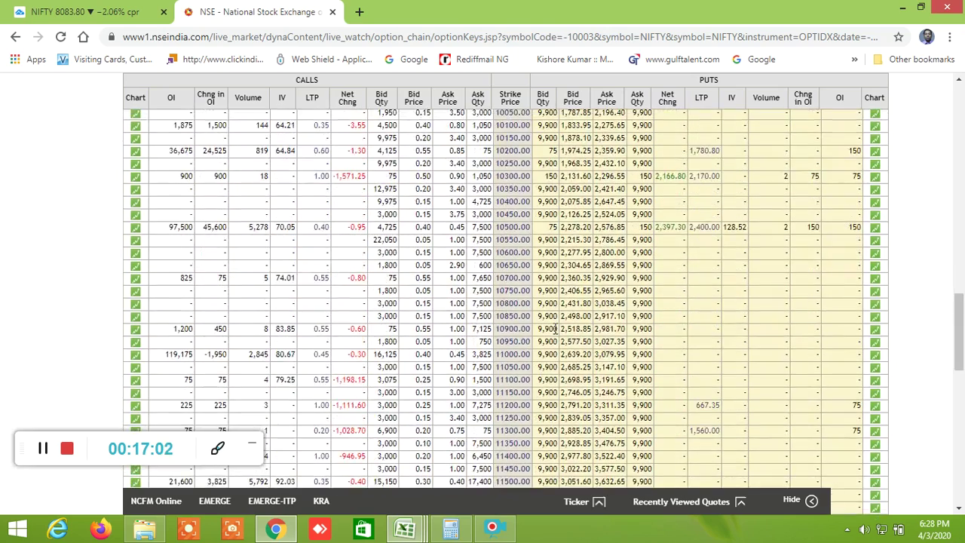
scroll(555, 328, down, 4)
scroll(555, 329, up, 14)
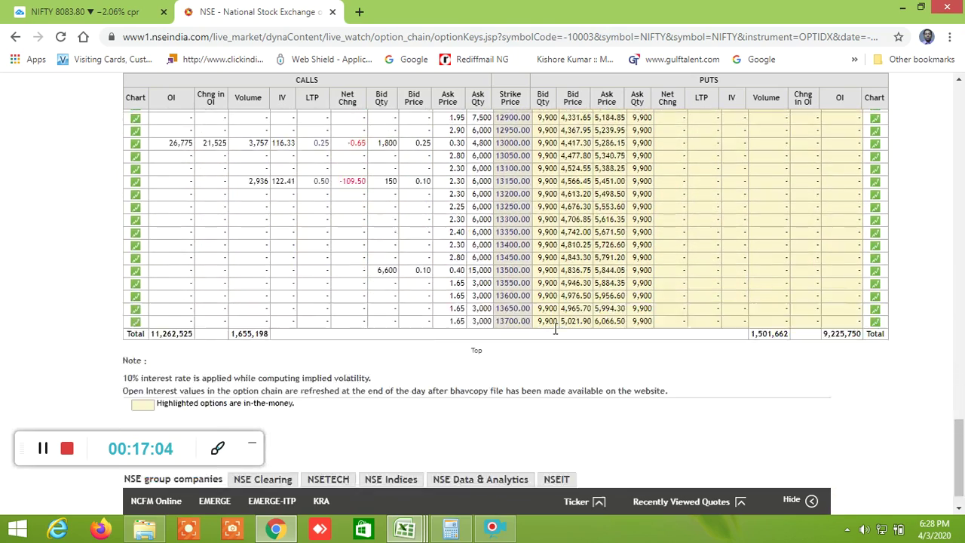
scroll(556, 328, up, 10)
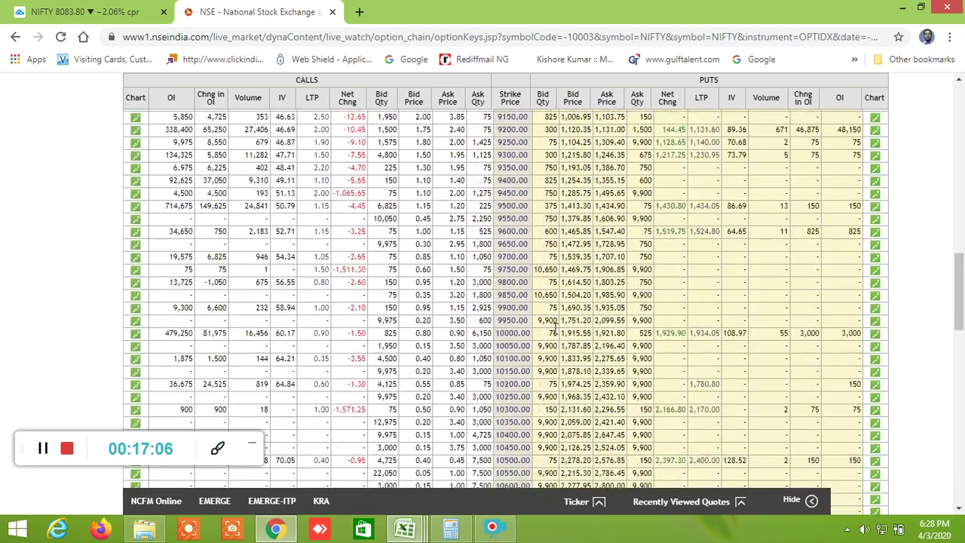
scroll(555, 328, down, 3)
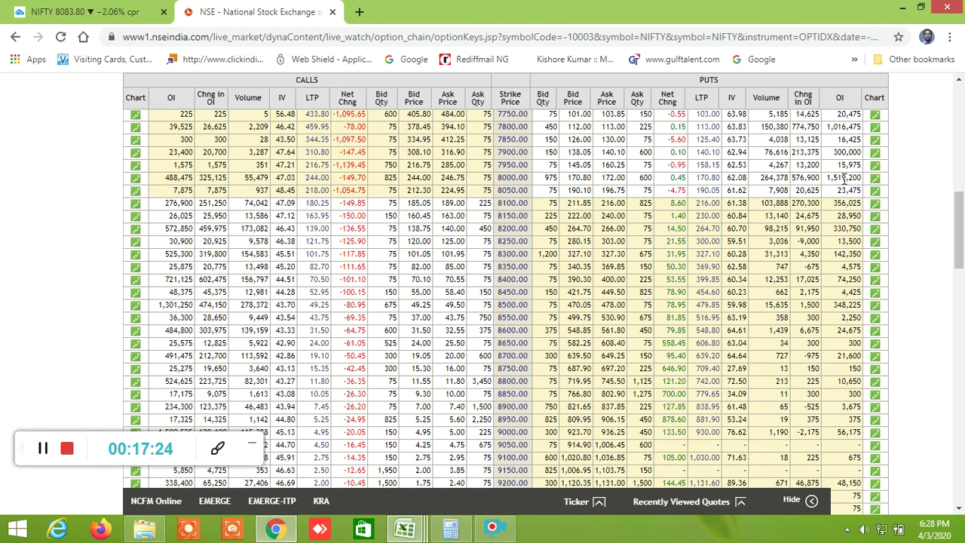
scroll(844, 178, up, 2)
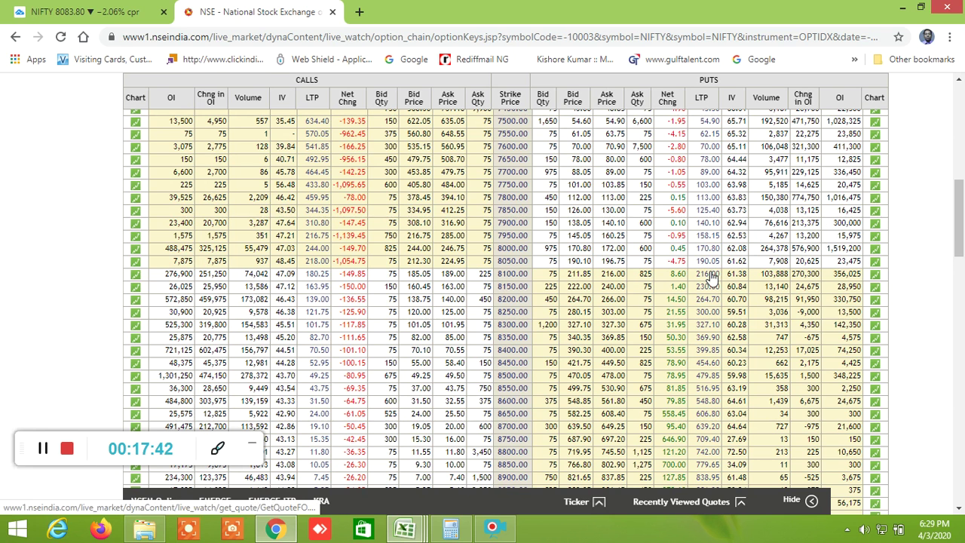
scroll(710, 278, down, 1)
scroll(710, 278, up, 1)
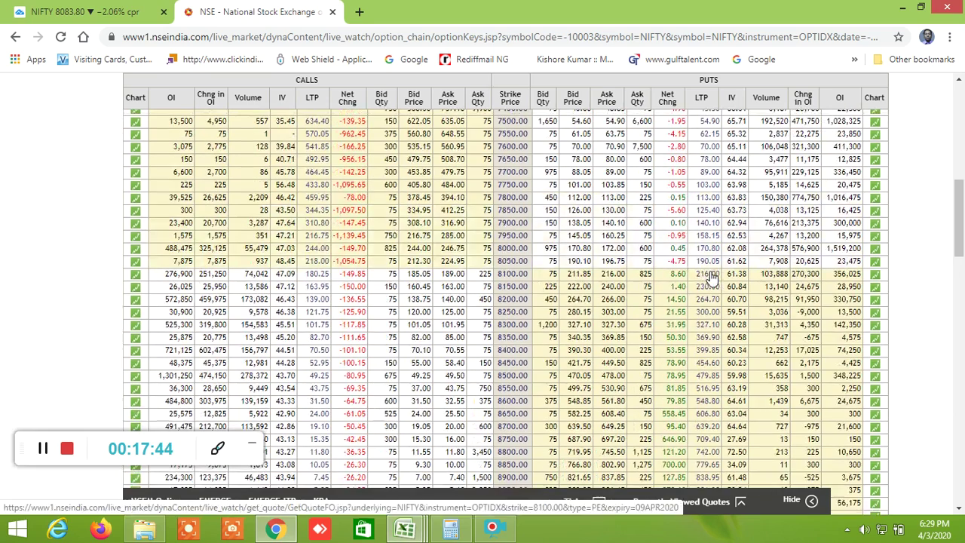
Step: Switch the option chain to BANKNIFTY and examine call and put open interest at the strikes around the underlying price
scroll(580, 299, up, 7)
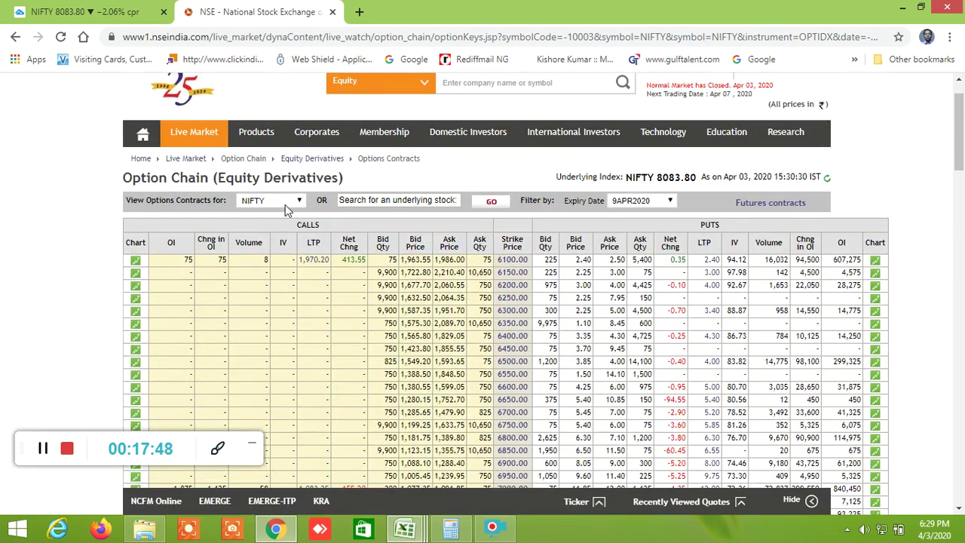
click(285, 204)
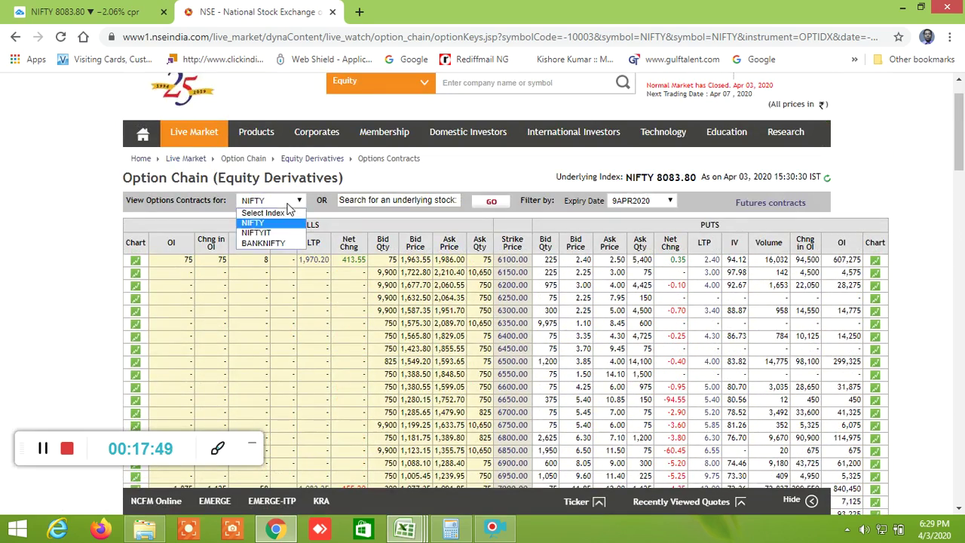
click(279, 248)
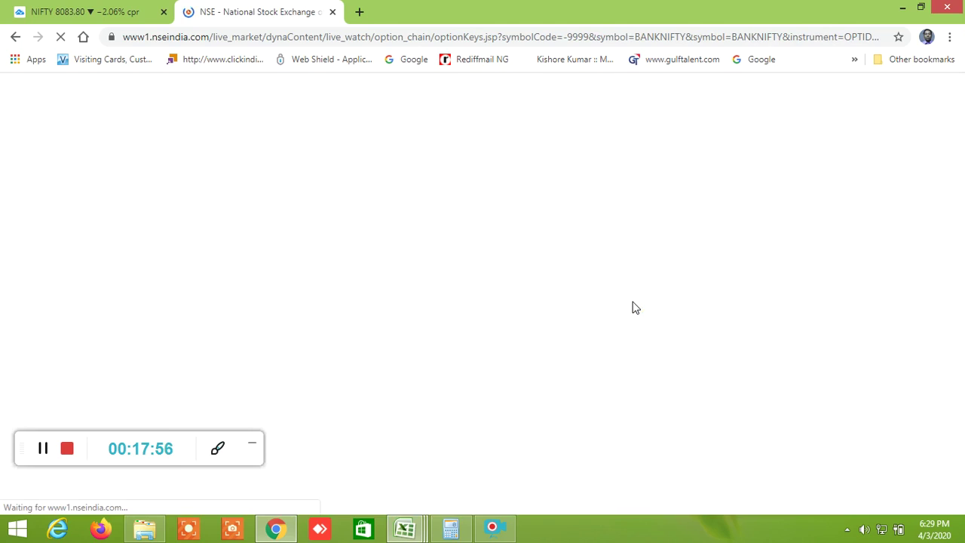
scroll(633, 305, down, 6)
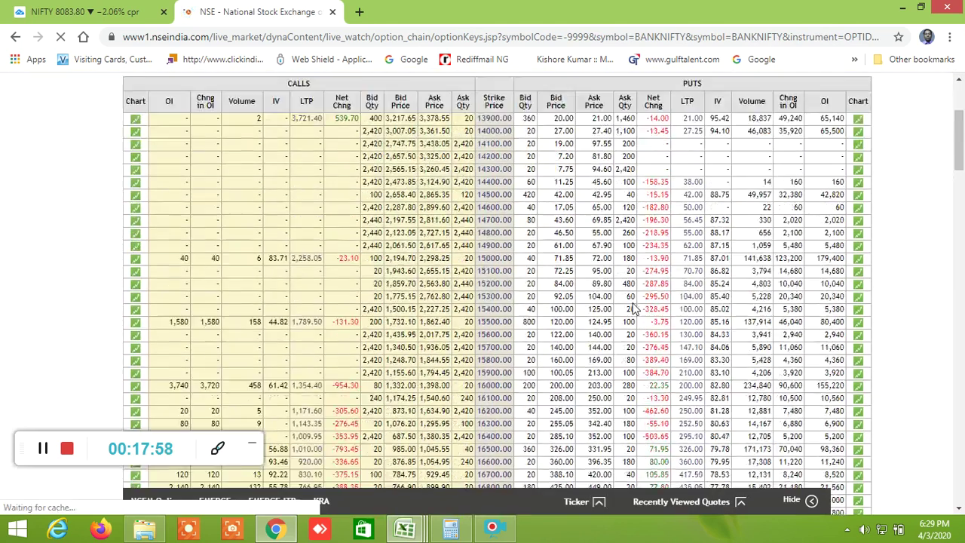
scroll(633, 304, down, 5)
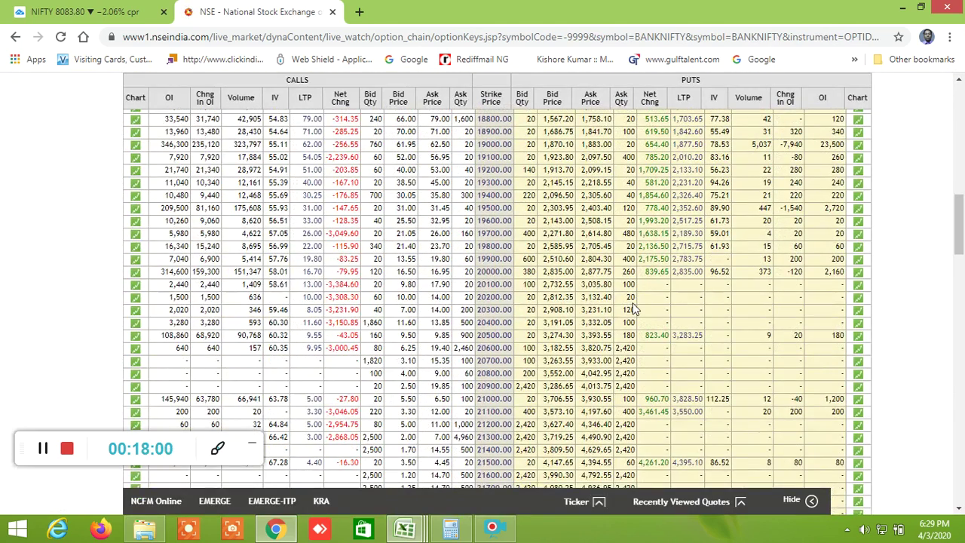
scroll(573, 287, up, 3)
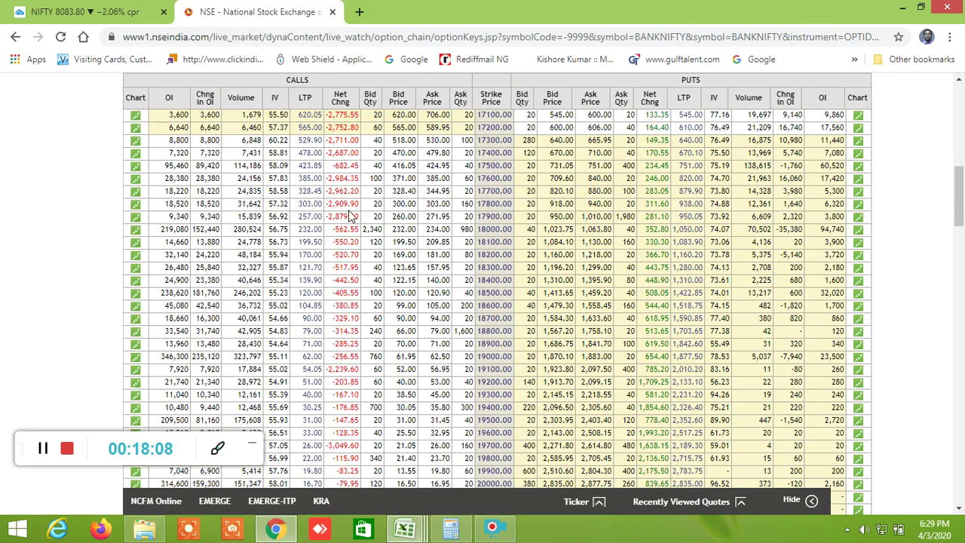
scroll(654, 240, up, 2)
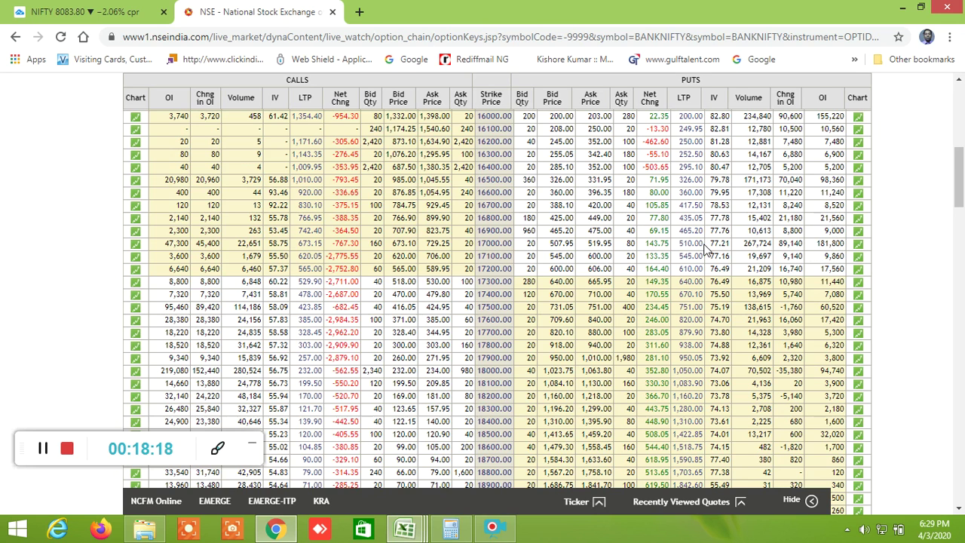
scroll(704, 249, down, 2)
scroll(704, 249, up, 2)
Step: Switch to the WORKING FILE workbook in Excel and check the NIFTY and BANKNIFTY days to expiration on the OPTION CHAIN IV sheet
mouse_move(410, 534)
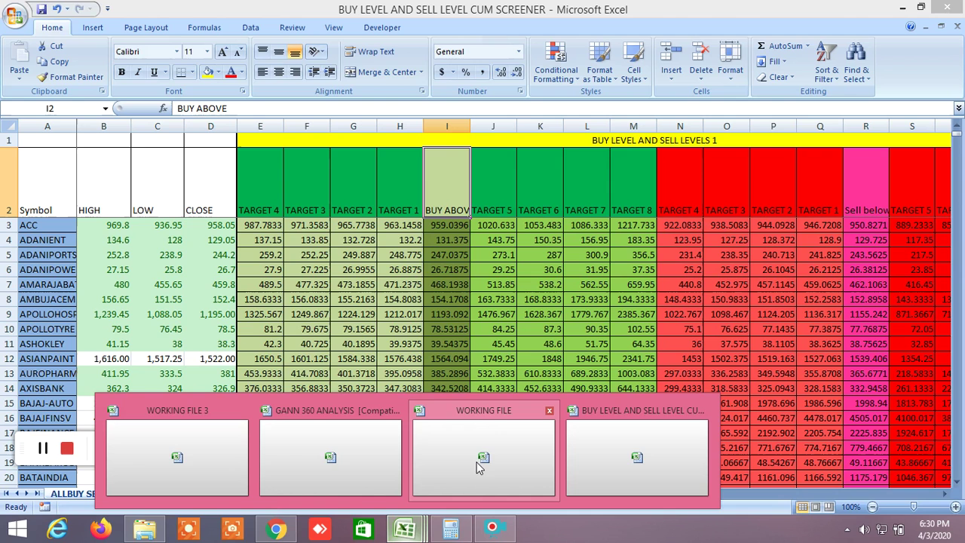
click(491, 456)
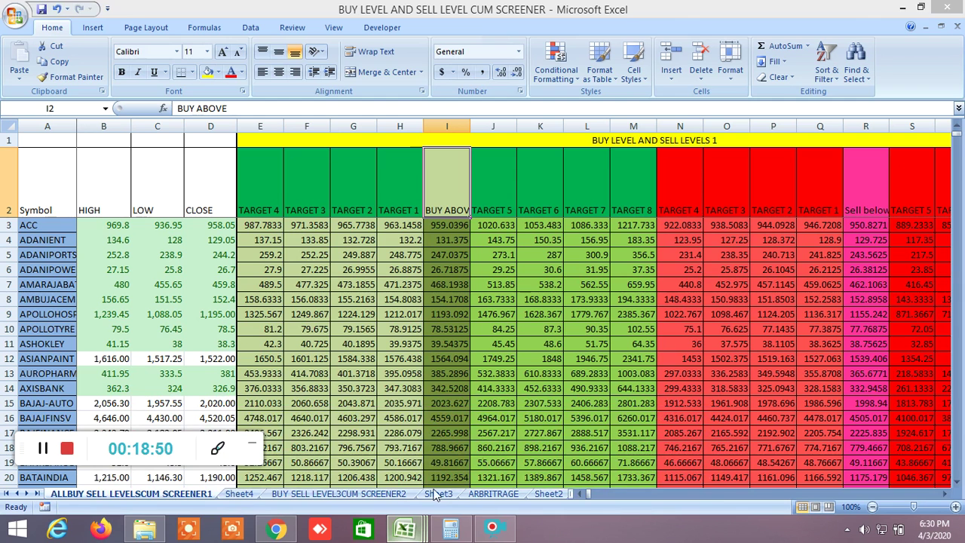
click(480, 468)
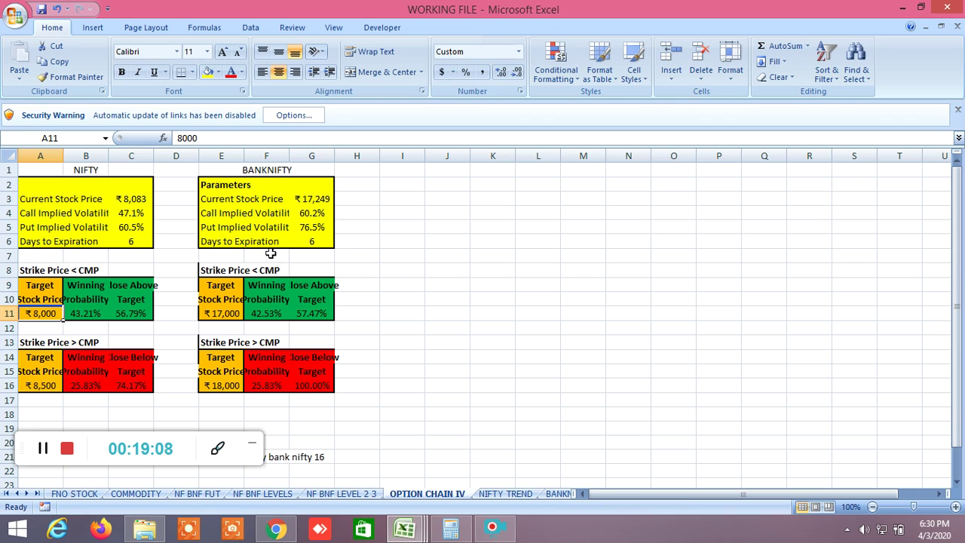
click(130, 242)
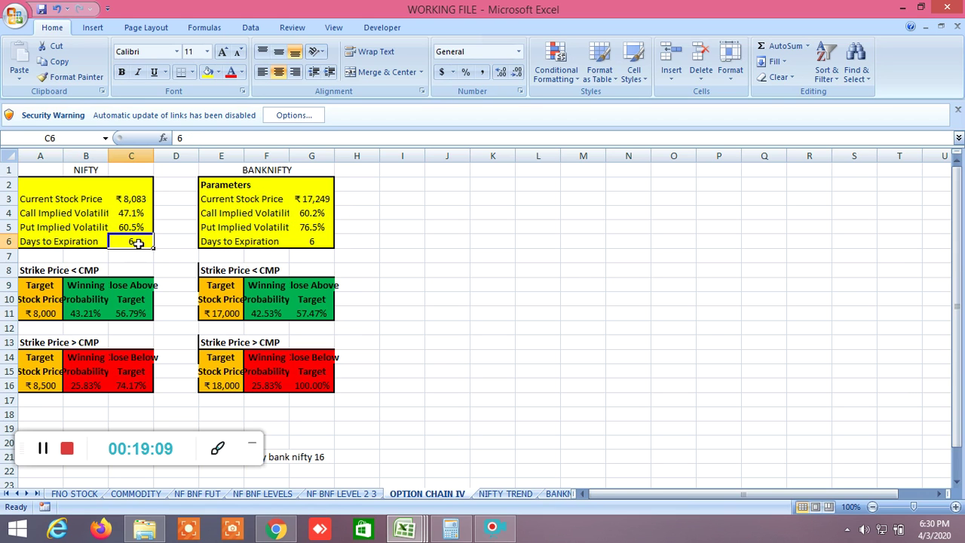
click(311, 238)
click(410, 284)
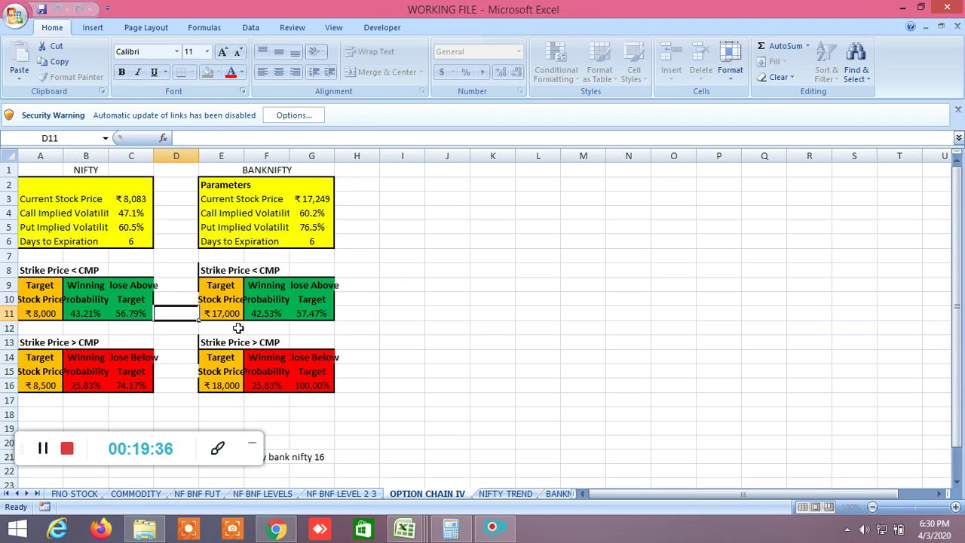
Step: Set NIFTY's target stock price to 7500 in the Strike Price < CMP table
click(45, 313)
click(205, 137)
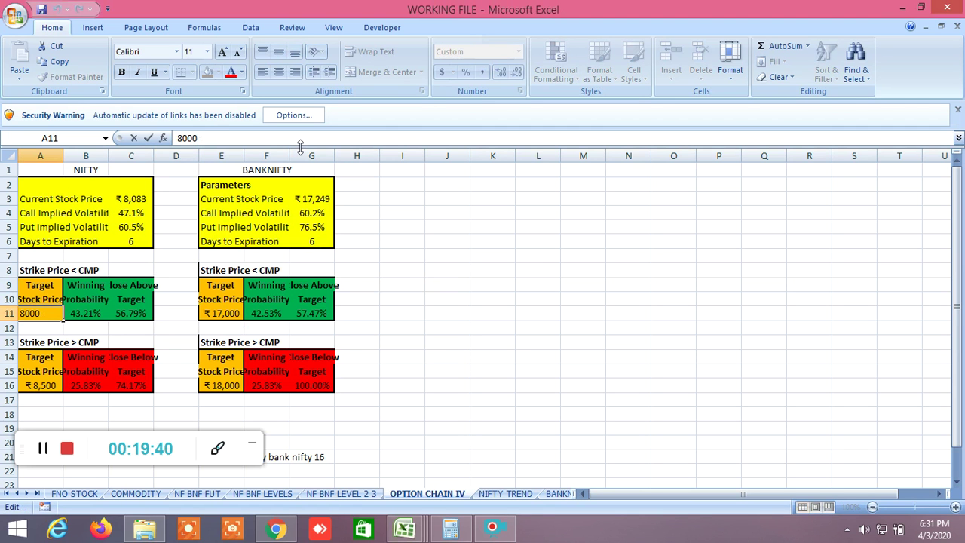
key(BackSpace)
key(BackSpace)
key(BackSpace)
key(BackSpace)
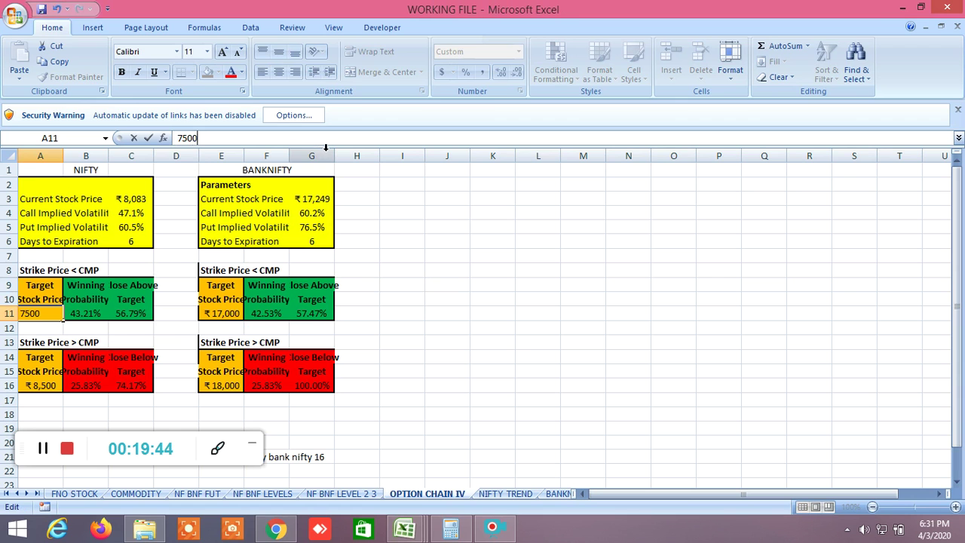
text(7500)
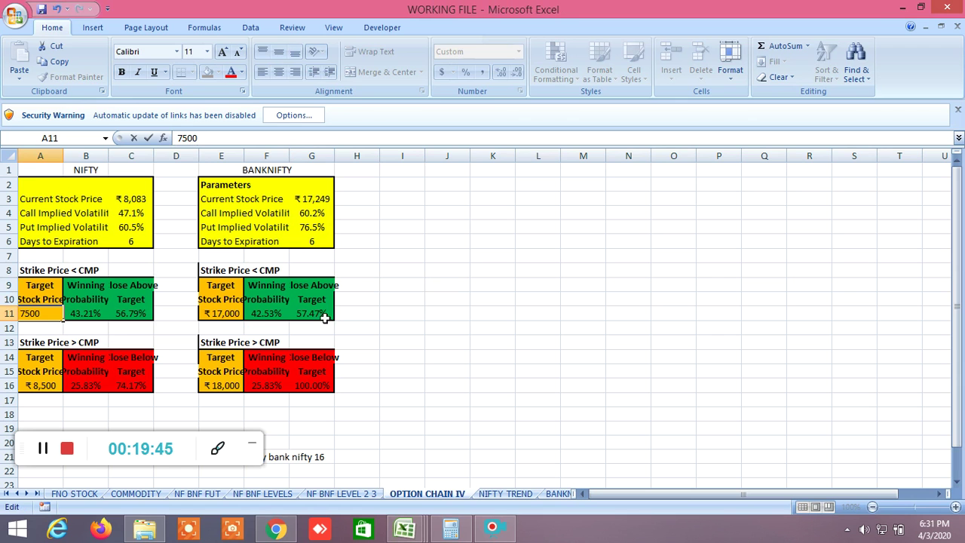
click(174, 340)
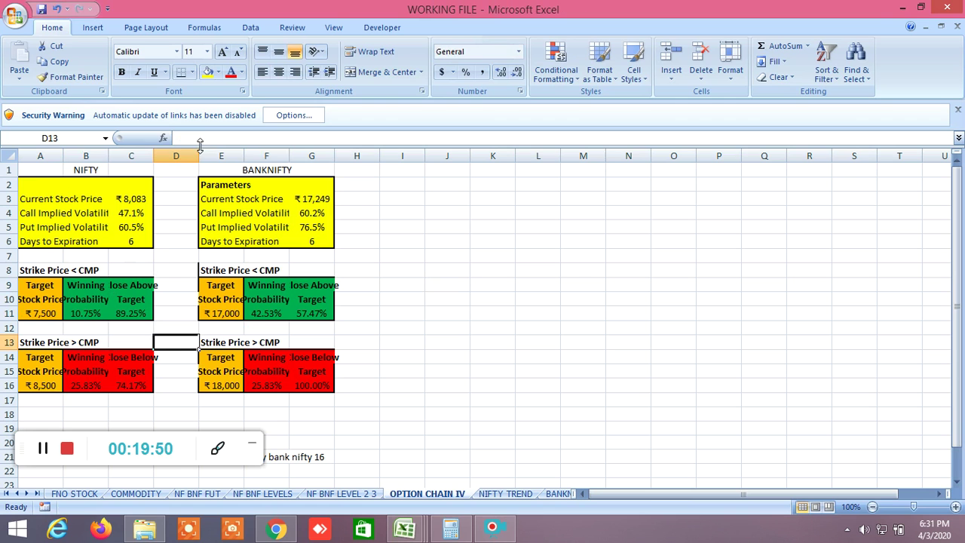
Step: Set NIFTY's target stock price to 7800 in the Strike Price < CMP table
click(40, 314)
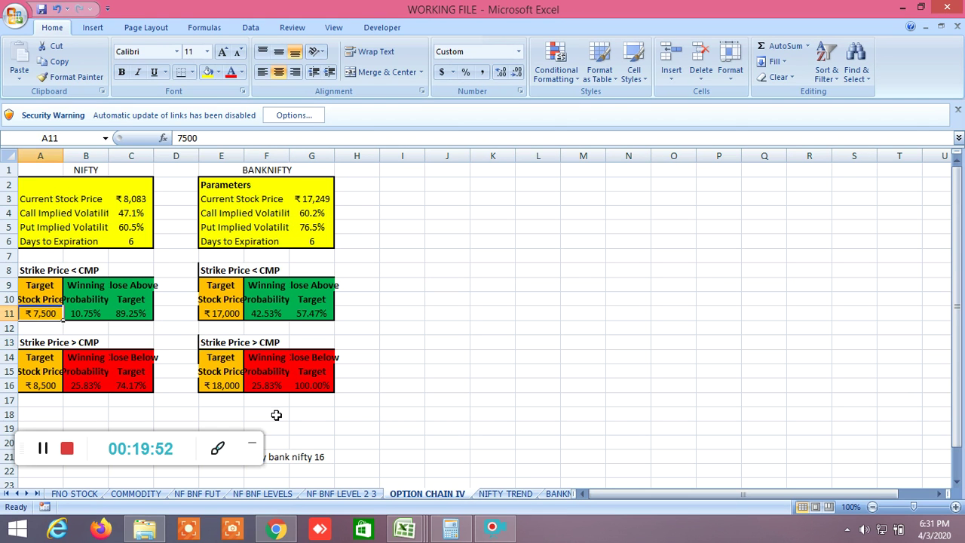
text(7800)
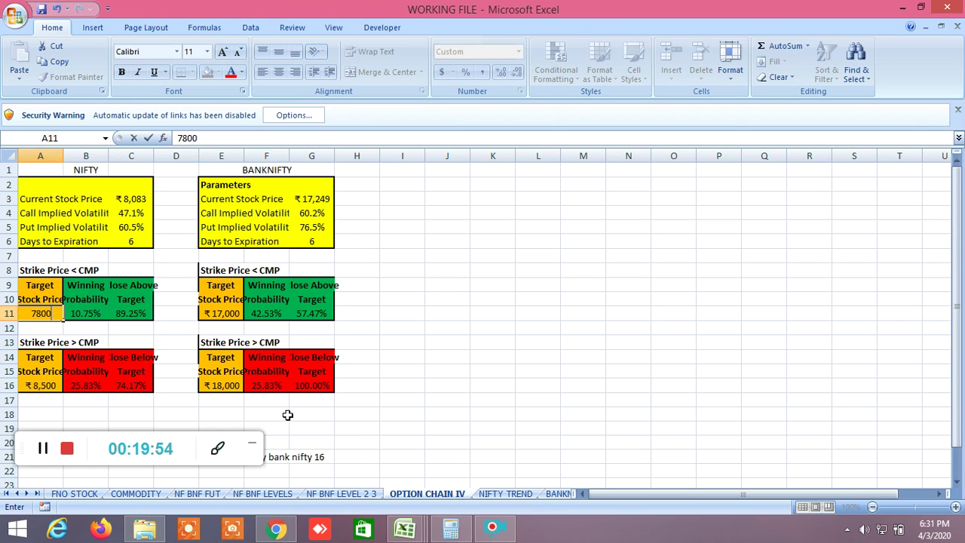
click(147, 412)
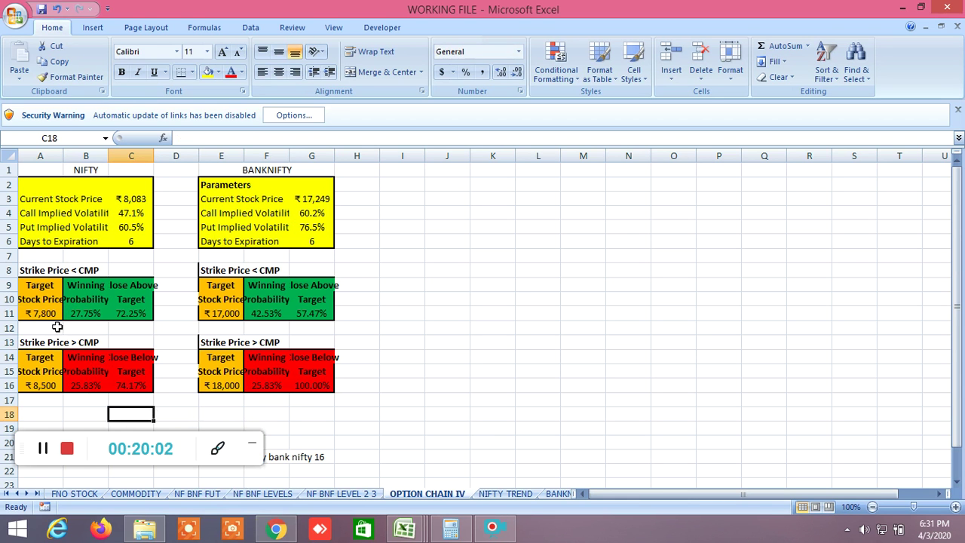
Step: Set BANKNIFTY's target stock price to 16500 in the Strike Price < CMP table
click(232, 312)
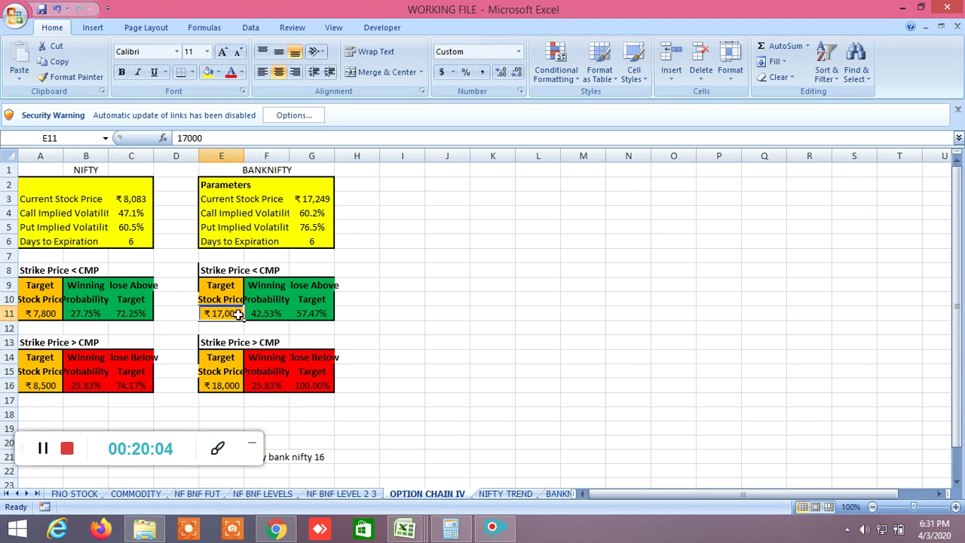
text(16500)
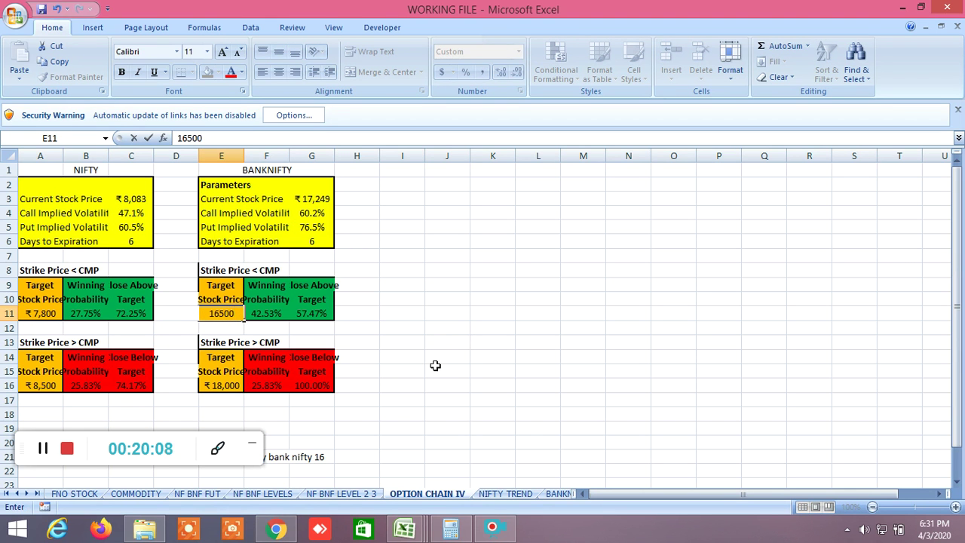
click(320, 441)
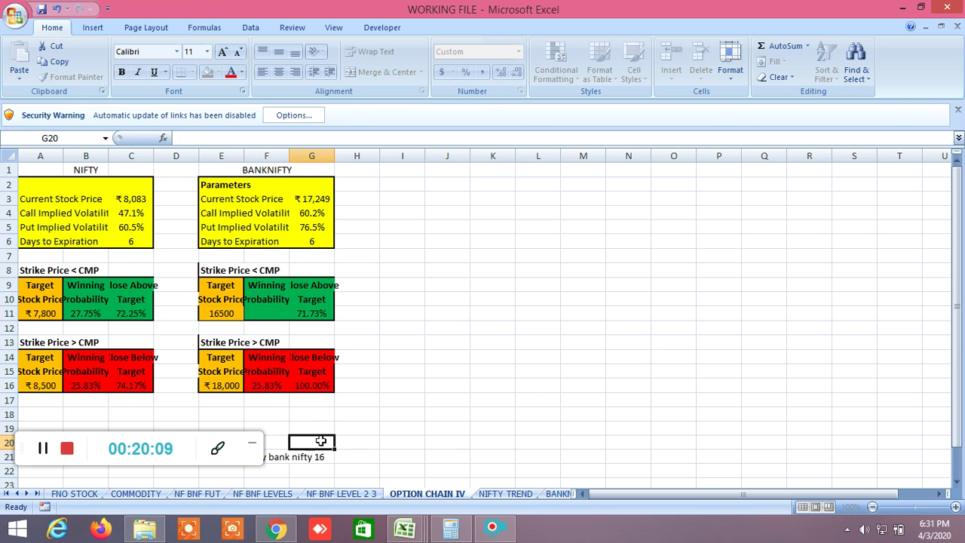
Step: Set BANKNIFTY's target stock price to 16000 in the Strike Price < CMP table
click(232, 312)
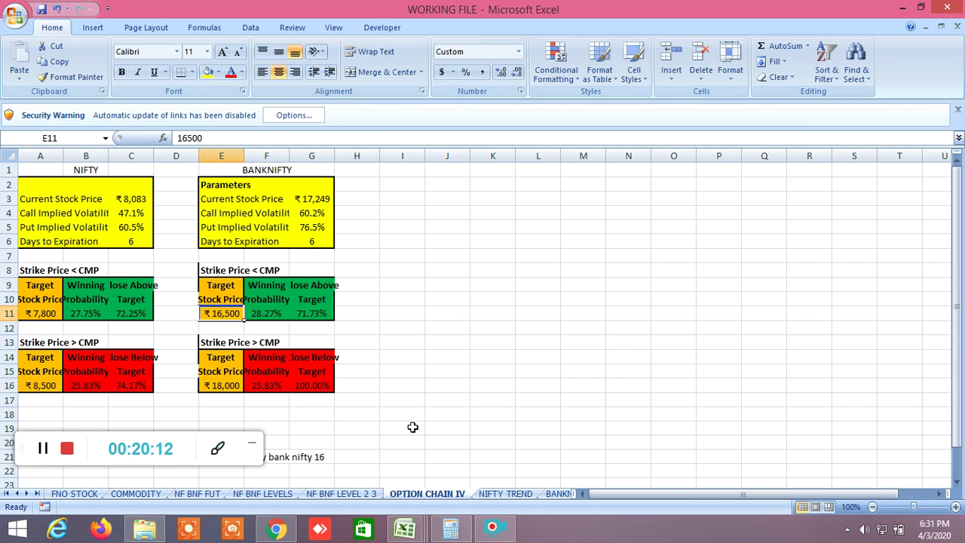
text(1)
key(BackSpace)
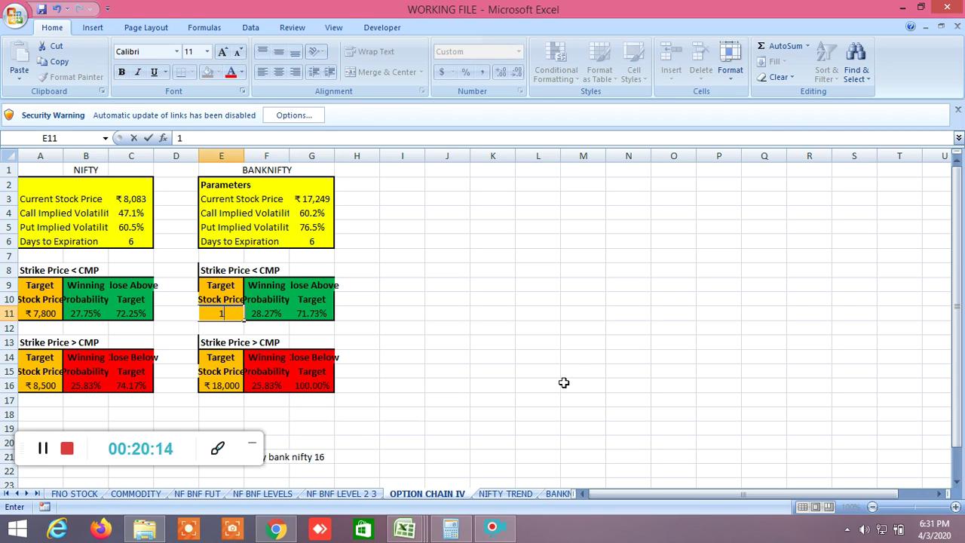
text(6000)
click(393, 357)
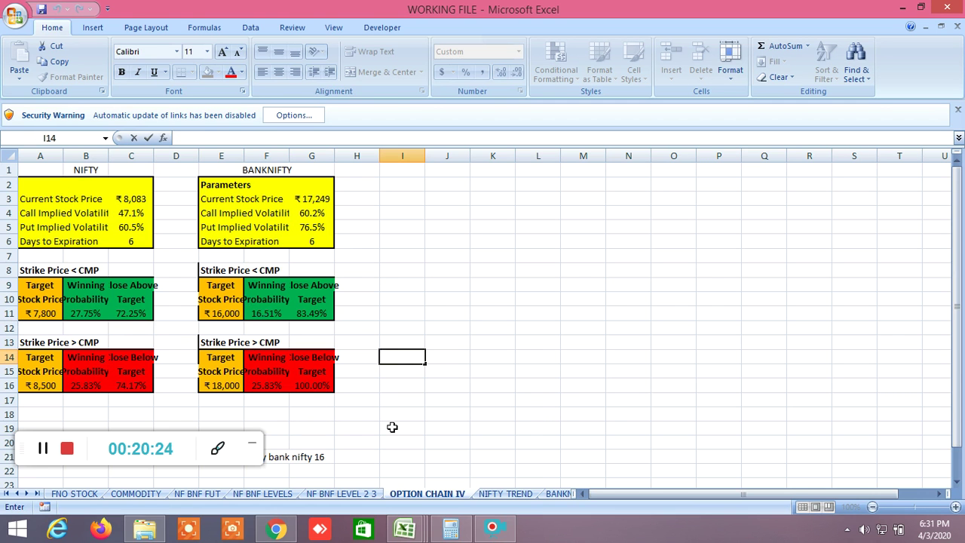
Step: Switch to the GANN 360 ANALYSIS workbook and review its degree-based price levels through the third circle
mouse_move(446, 521)
mouse_move(411, 532)
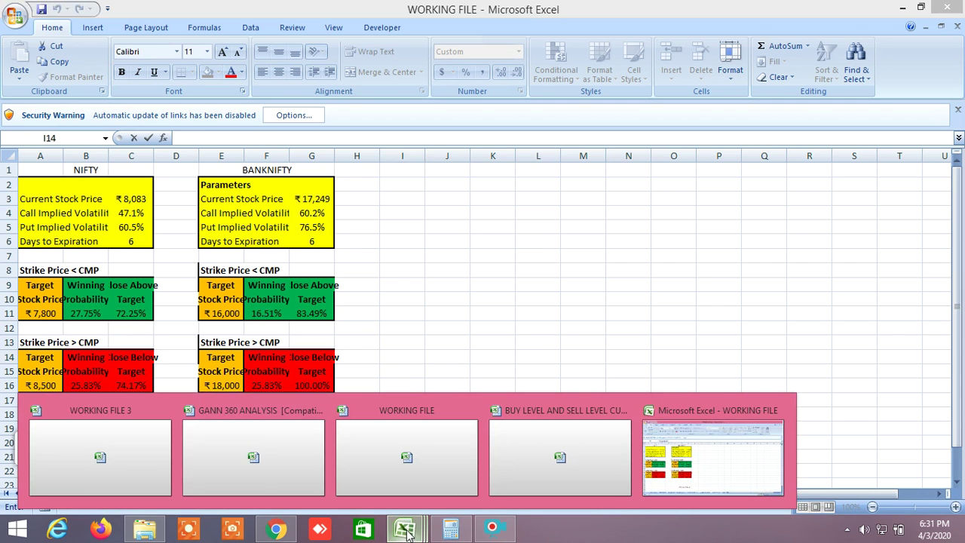
click(236, 461)
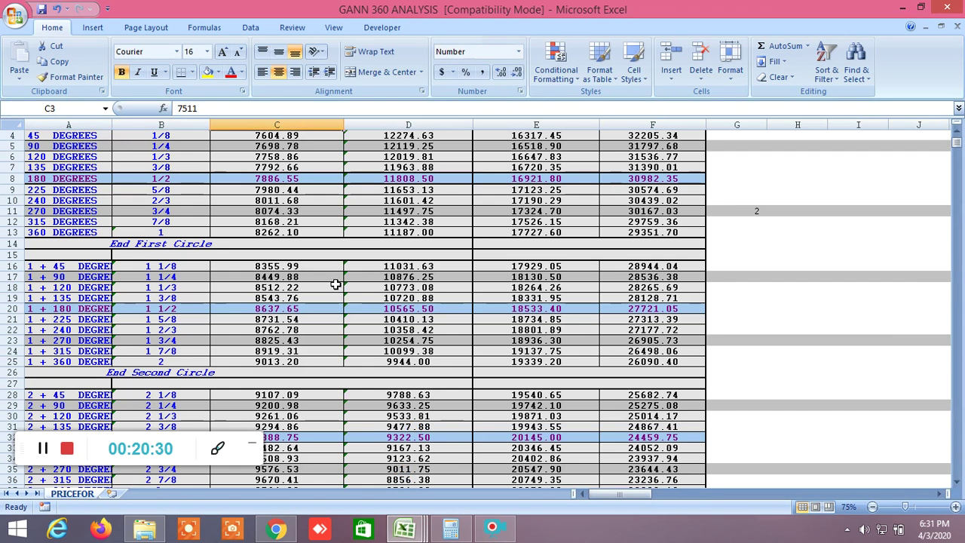
scroll(334, 283, down, 3)
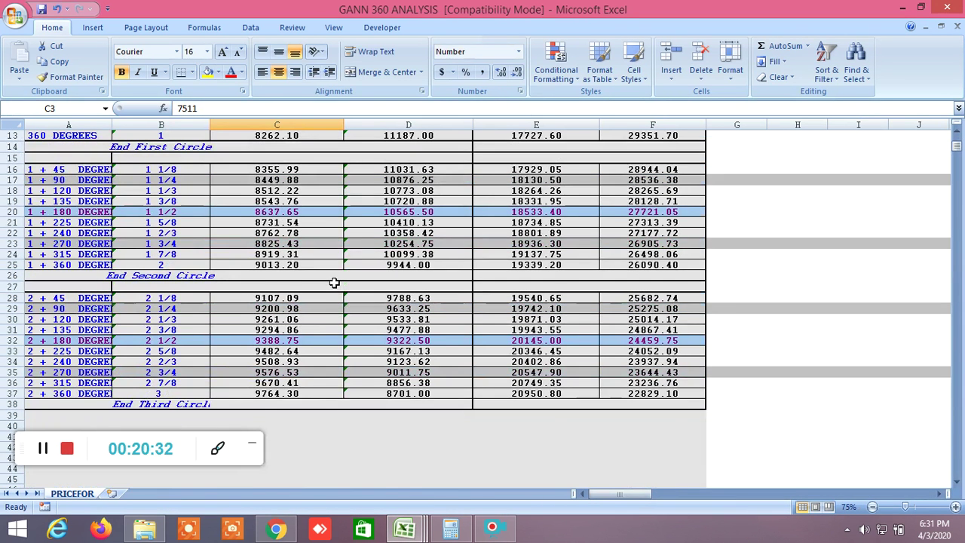
Step: Examine the second- and third-circle degree levels projected up from the 7511 low, checking the 1 + 225 degree formula
scroll(333, 282, up, 1)
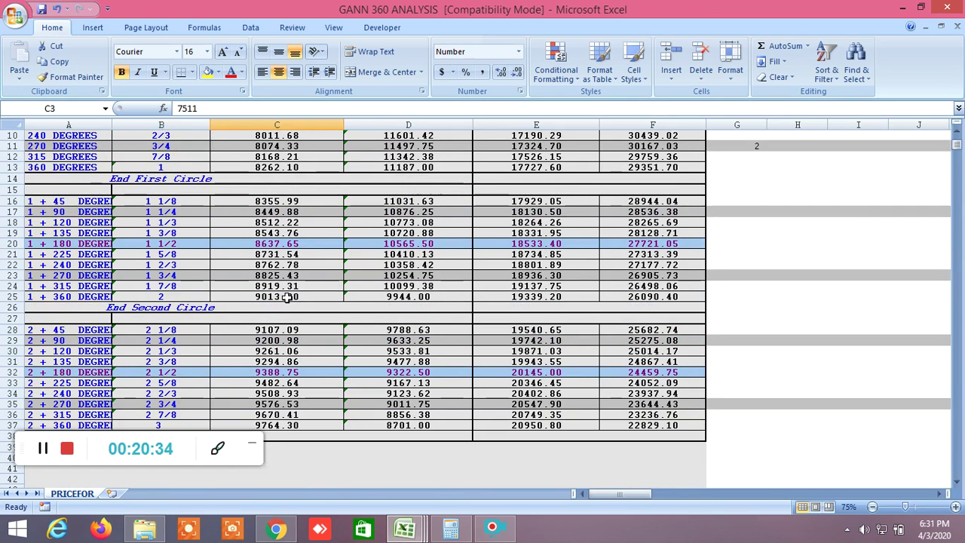
click(274, 257)
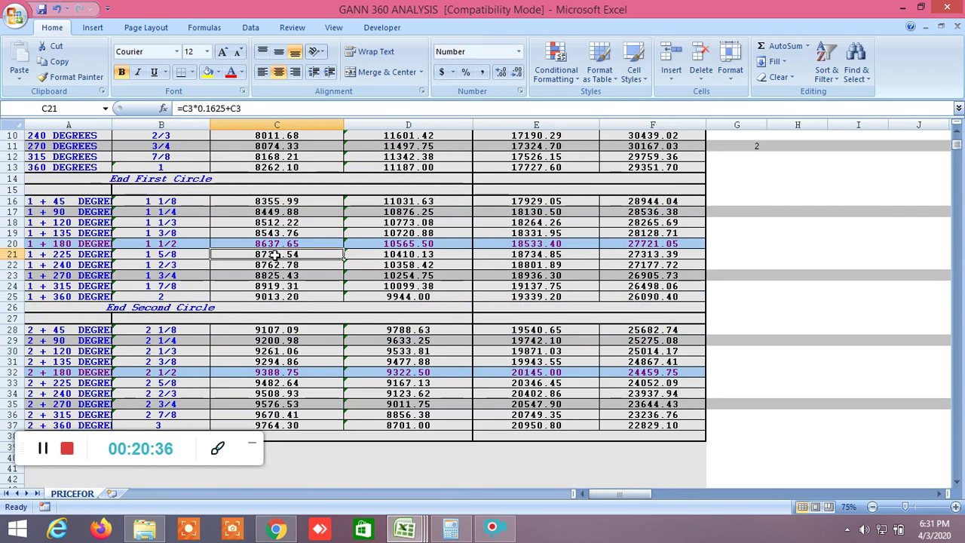
scroll(276, 255, up, 3)
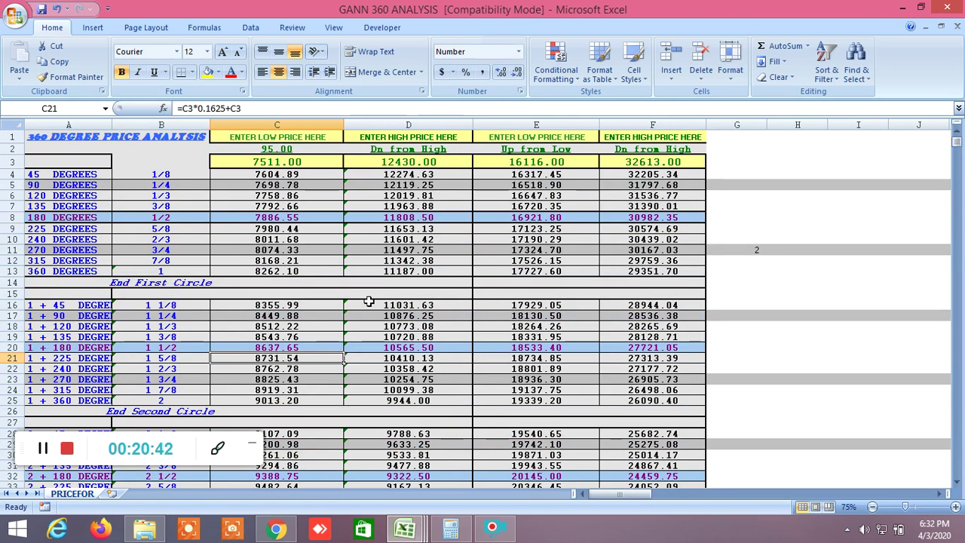
scroll(367, 302, down, 2)
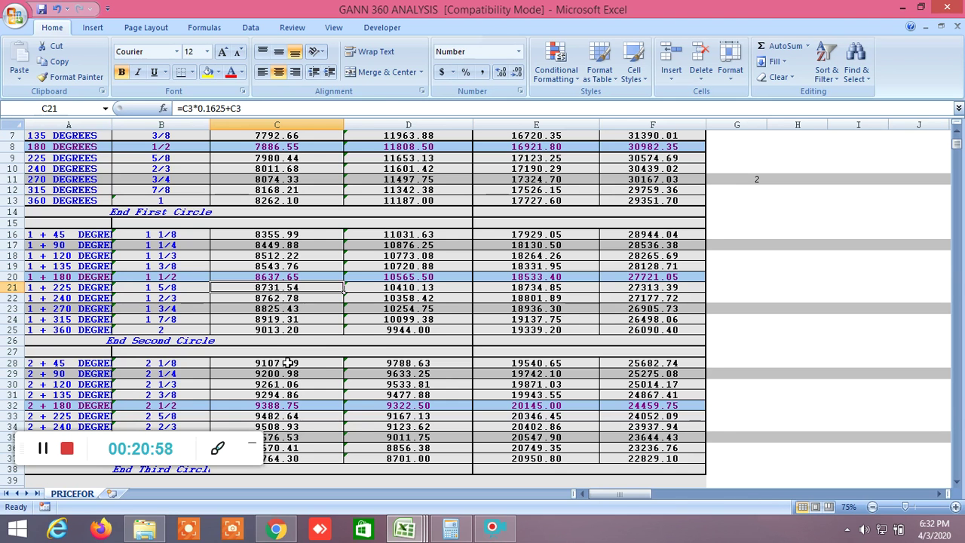
scroll(309, 351, up, 2)
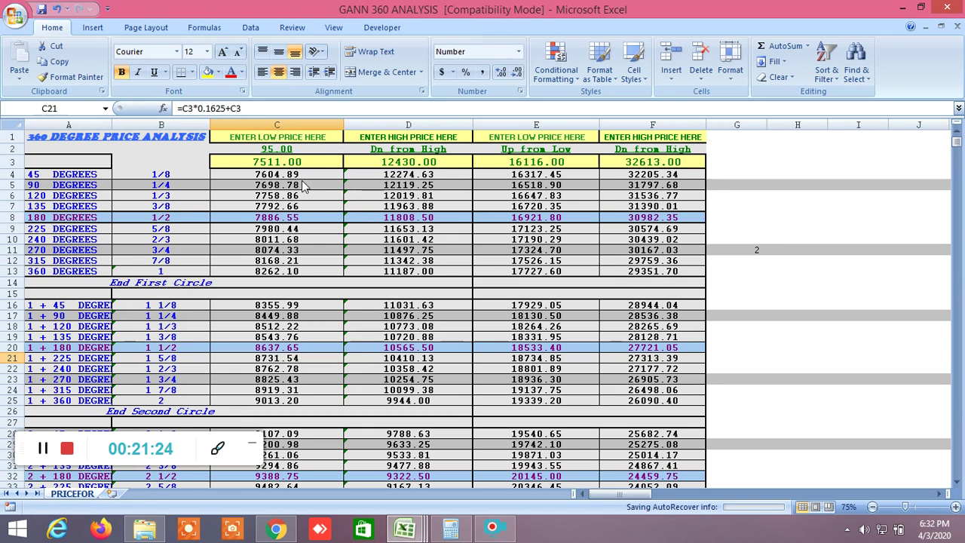
Step: Switch to the BUY LEVEL AND SELL LEVEL CUM SCREENER workbook and locate its NIFTY and BANKNIFTY rows
mouse_move(431, 535)
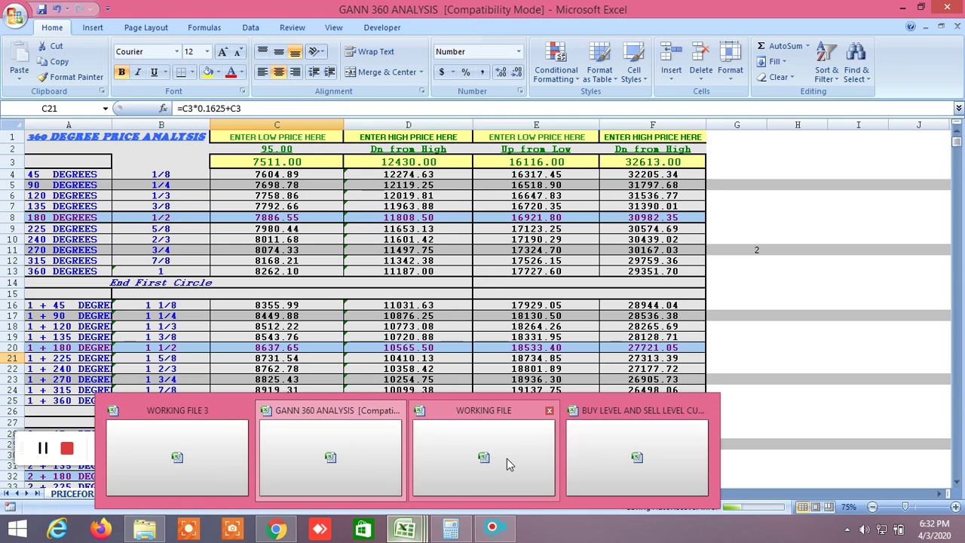
click(640, 461)
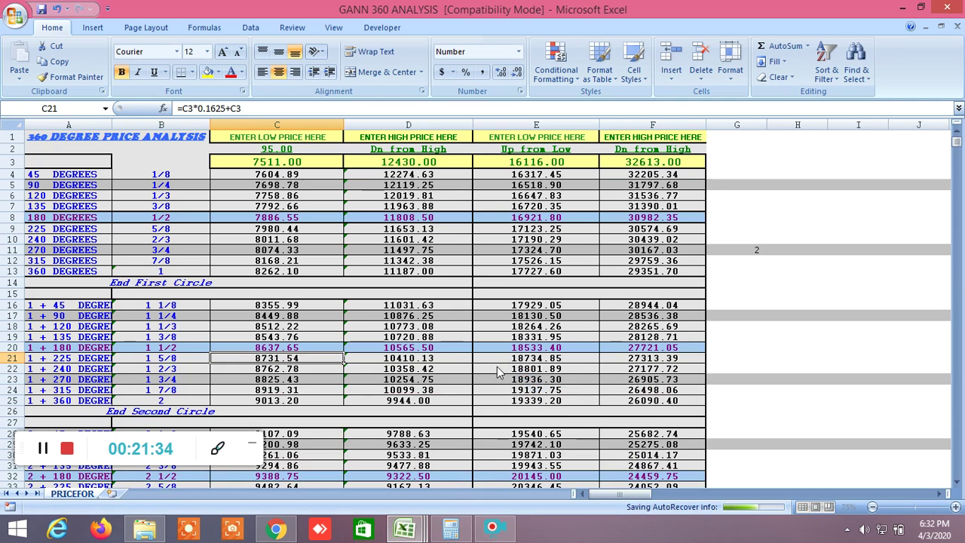
mouse_move(405, 527)
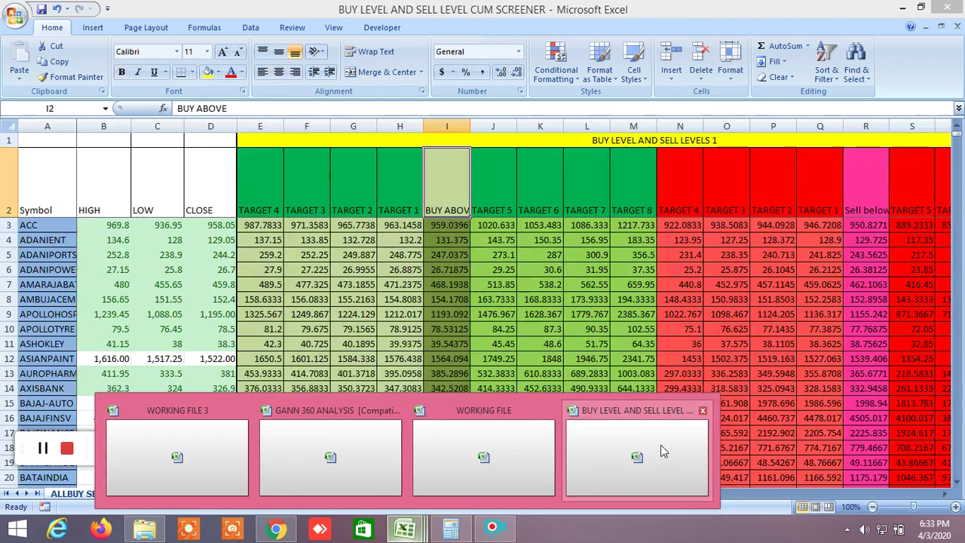
click(661, 450)
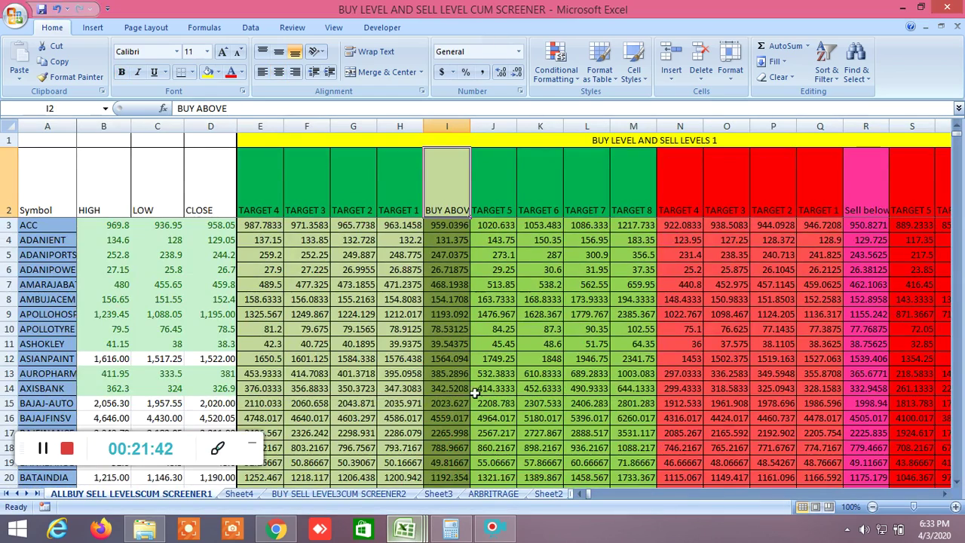
scroll(436, 378, down, 20)
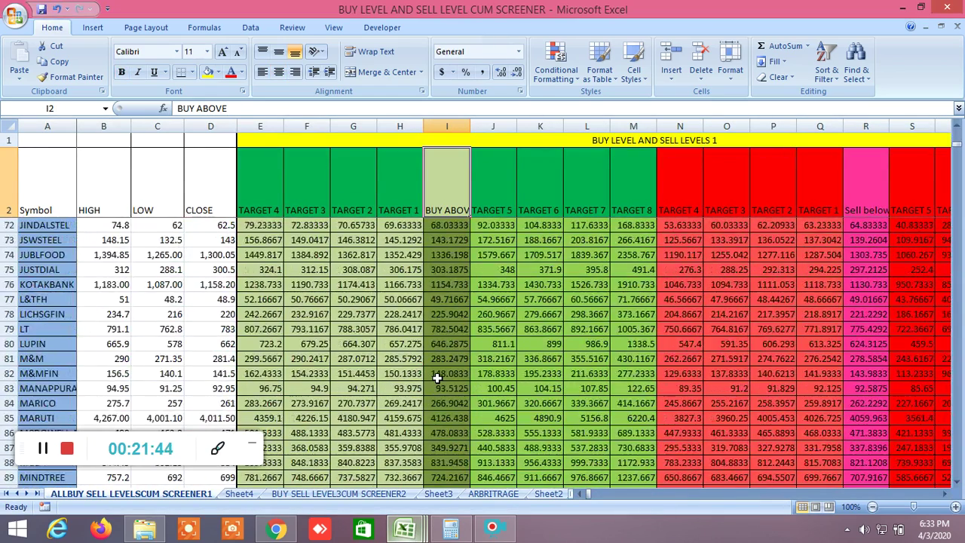
scroll(436, 377, down, 13)
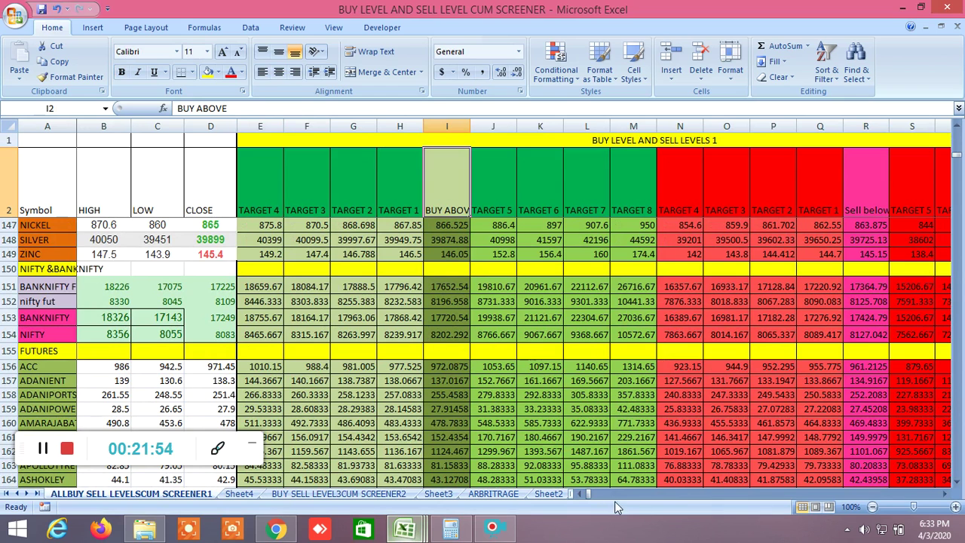
Step: Review the first-cycle 360 degree upside and downside levels and select NIFTY's 360 degree downside cell
drag(592, 494, 715, 495)
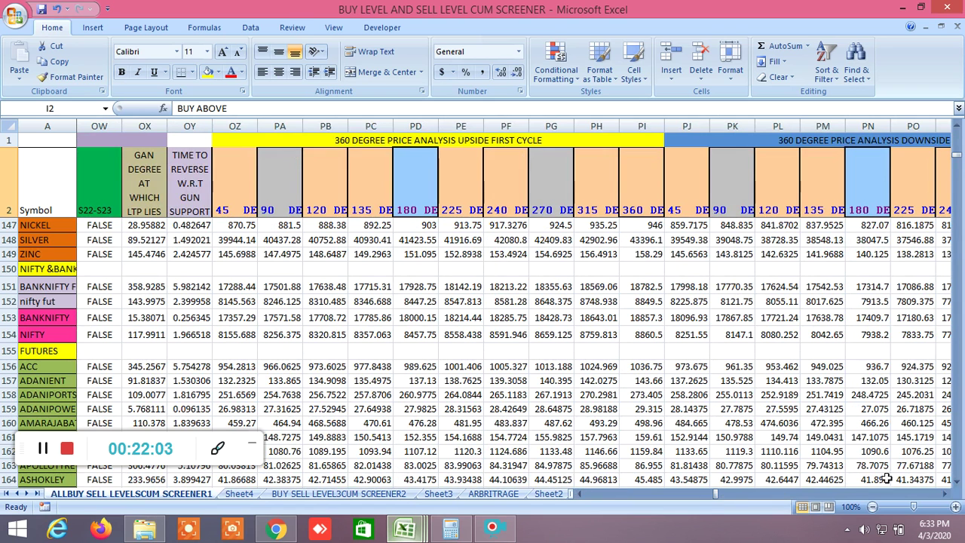
click(944, 494)
click(945, 494)
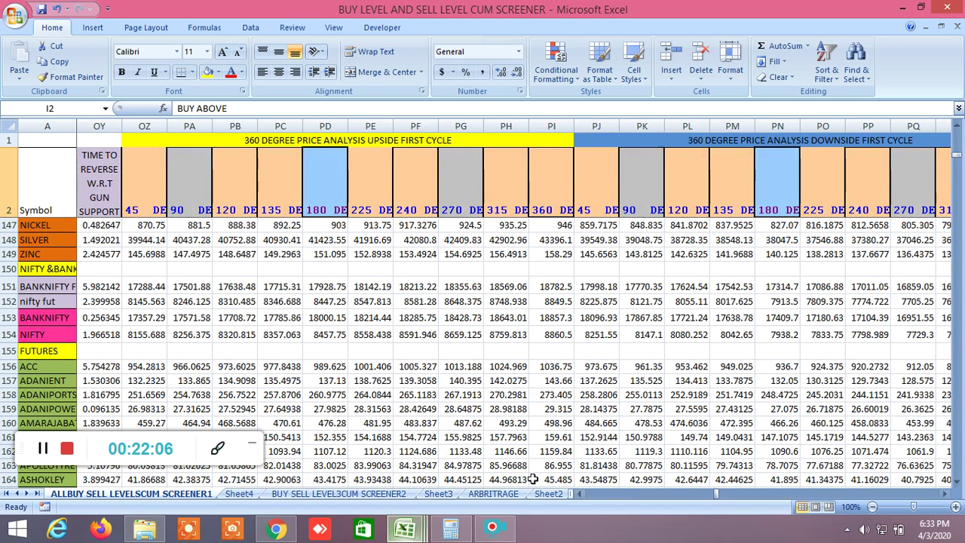
drag(27, 456, 8, 537)
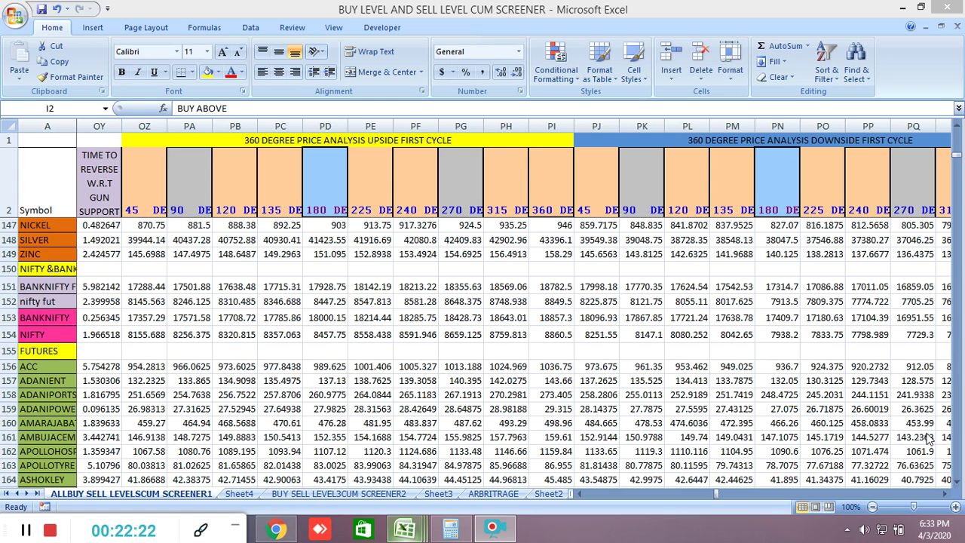
click(945, 497)
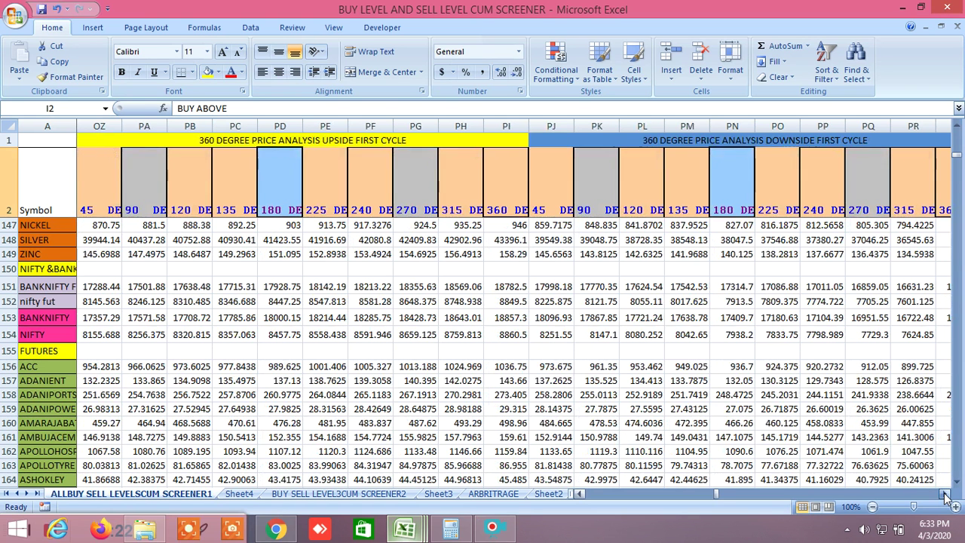
click(945, 497)
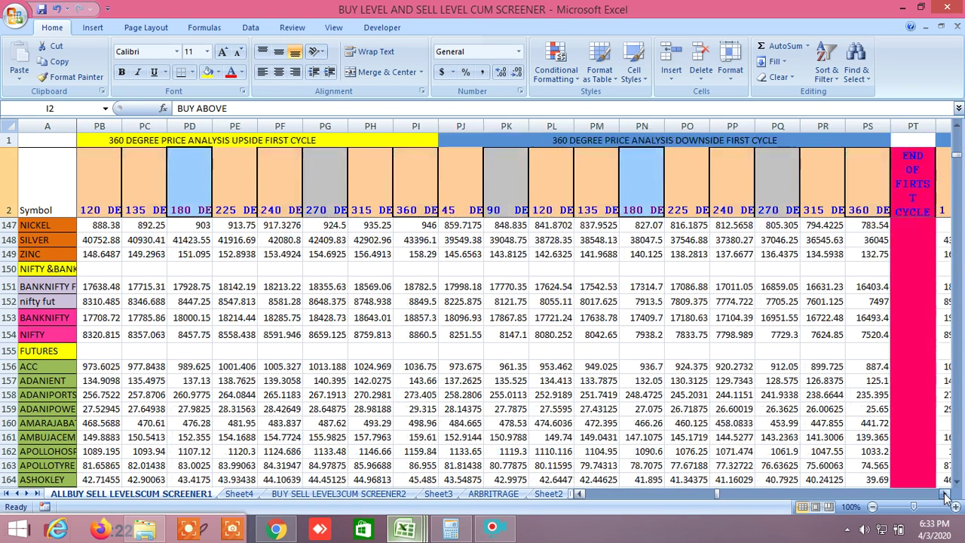
click(874, 337)
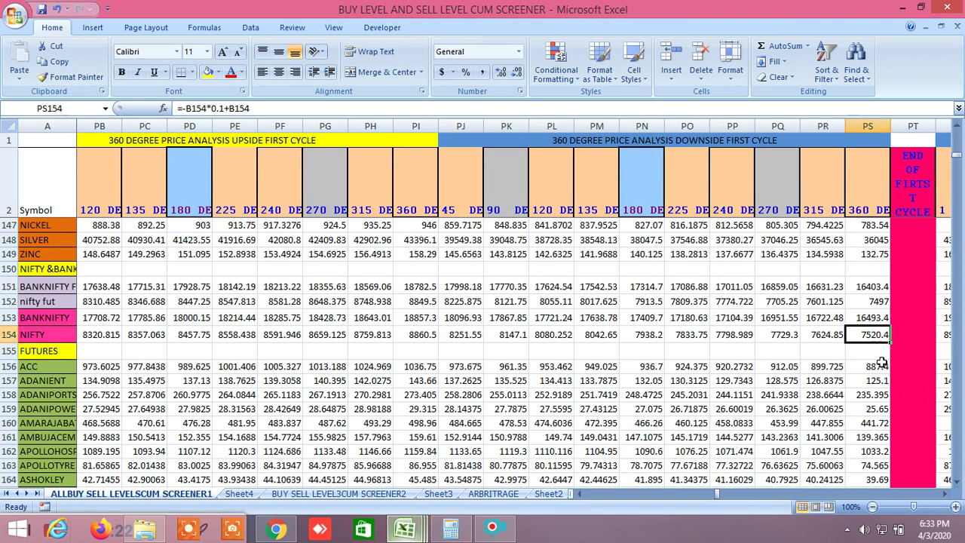
Step: Review the second-cycle 360 degree upside and downside levels for NIFTY and BANKNIFTY
click(945, 497)
click(945, 497)
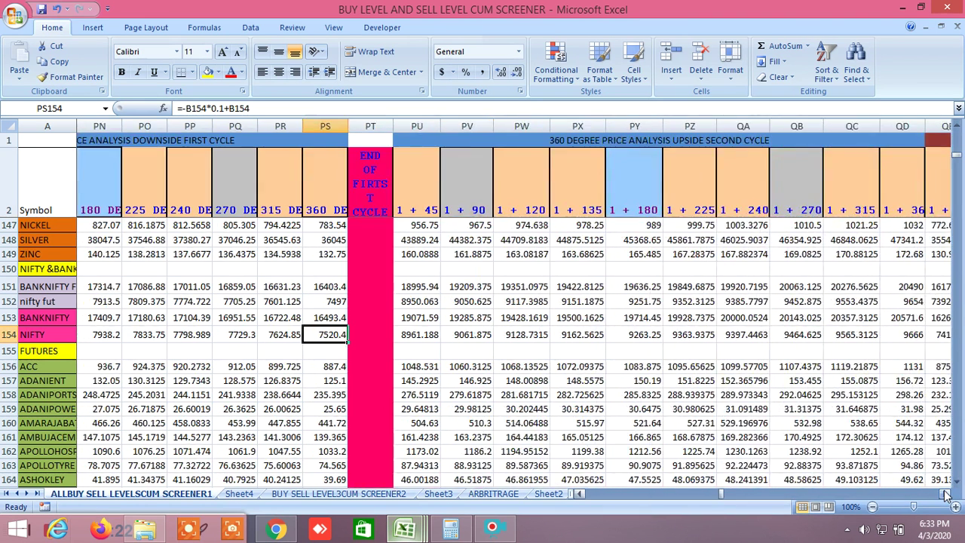
click(945, 497)
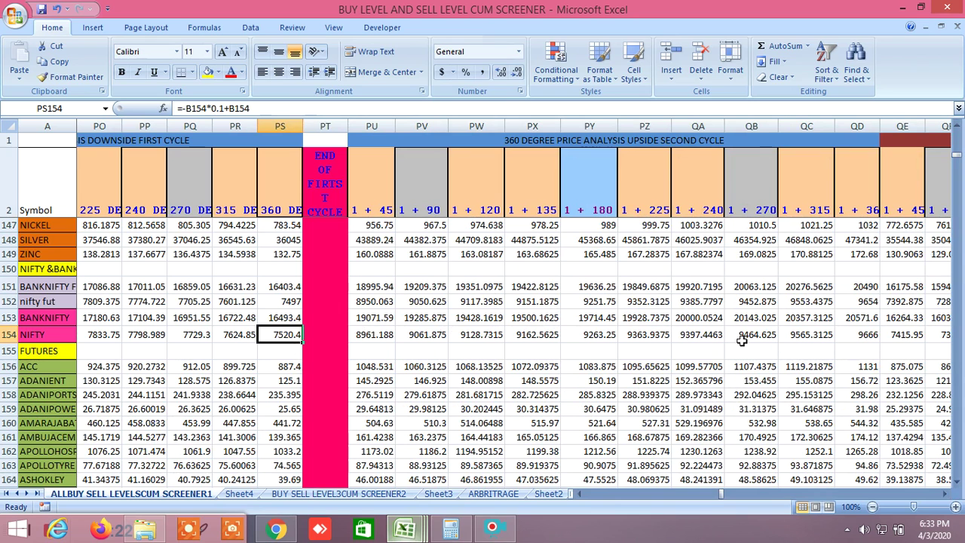
click(945, 496)
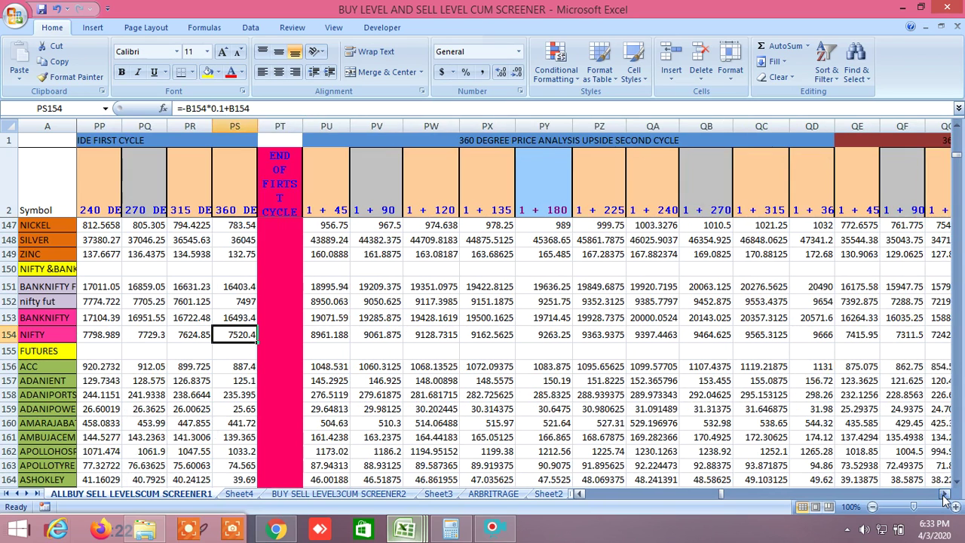
click(945, 497)
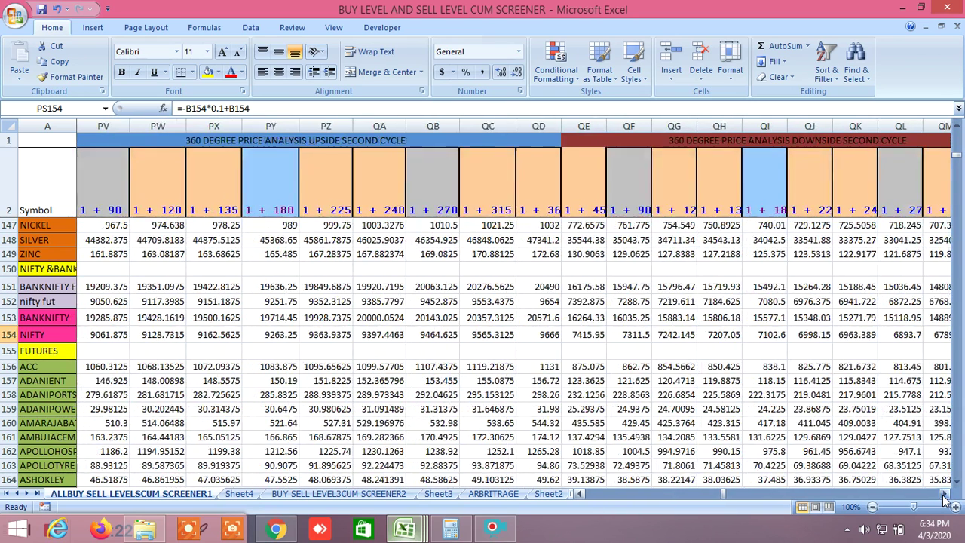
click(945, 497)
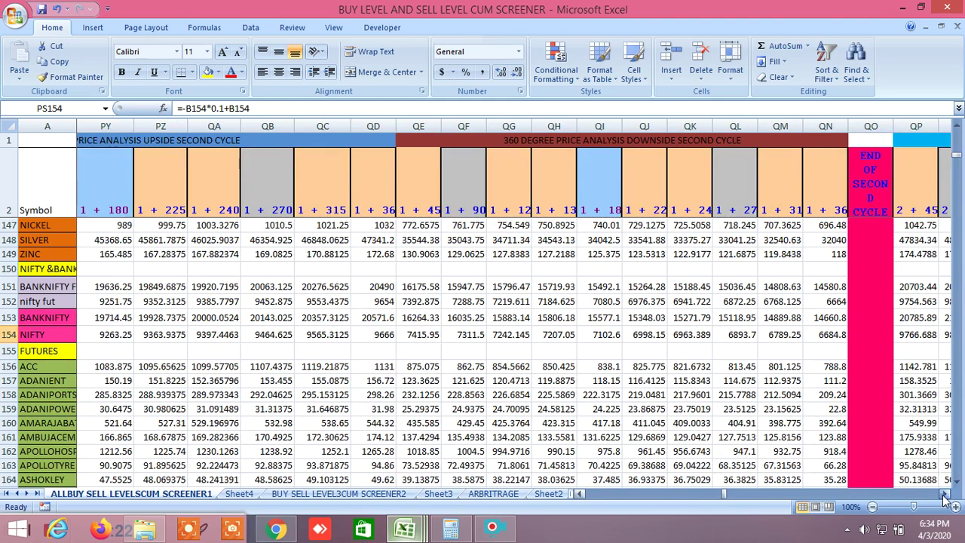
click(945, 497)
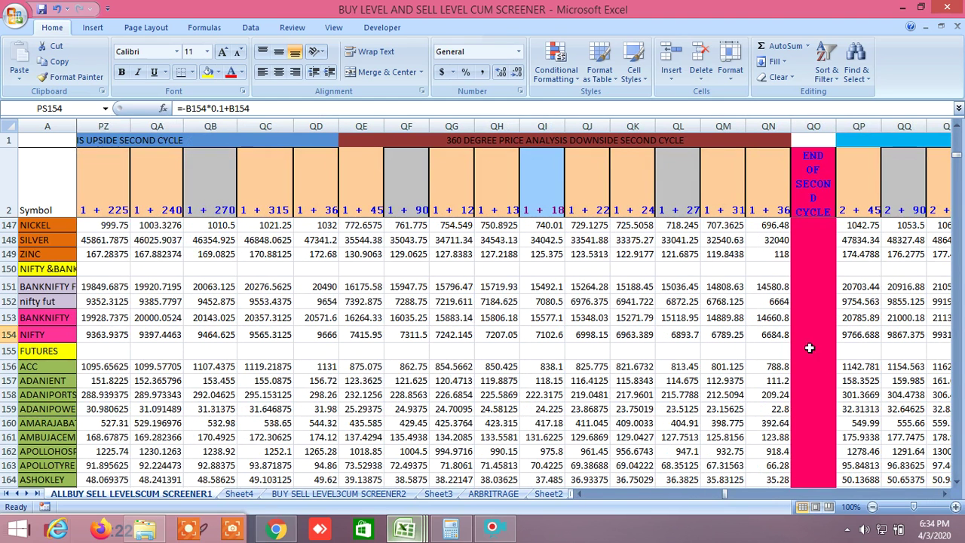
Step: Review the third-cycle 360 degree levels and the 360 degree analysis with difference columns for NIFTY and BANKNIFTY
drag(947, 496, 948, 497)
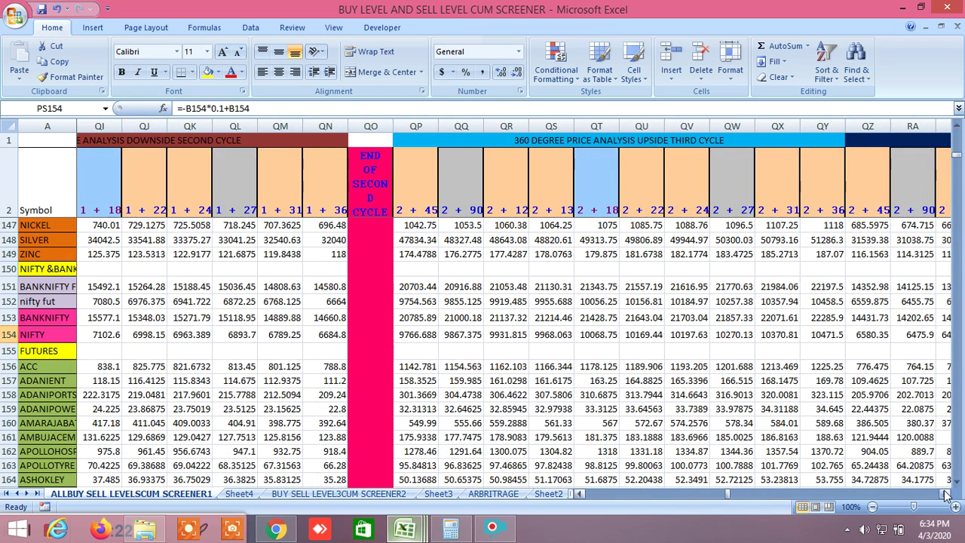
drag(947, 494, 946, 494)
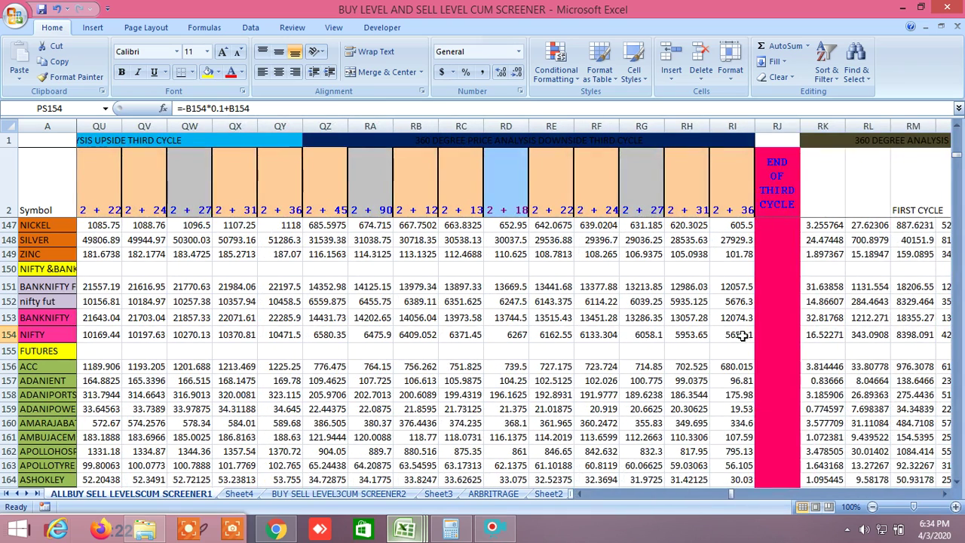
click(947, 495)
drag(946, 495, 946, 495)
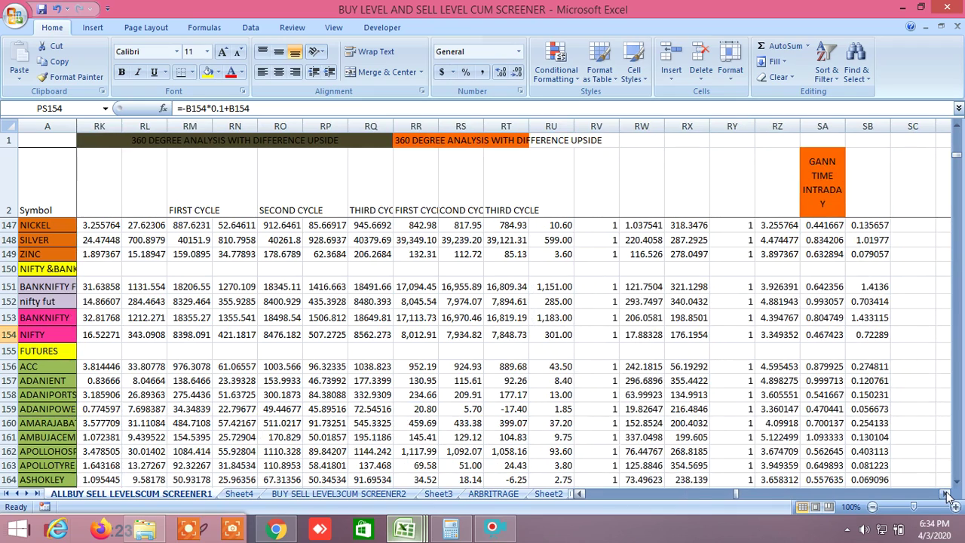
Step: Return to the BUY LEVEL AND SELL LEVELS 1 columns, and open the INSIDE THE BAR WITH NR7 sheet
drag(737, 497, 596, 494)
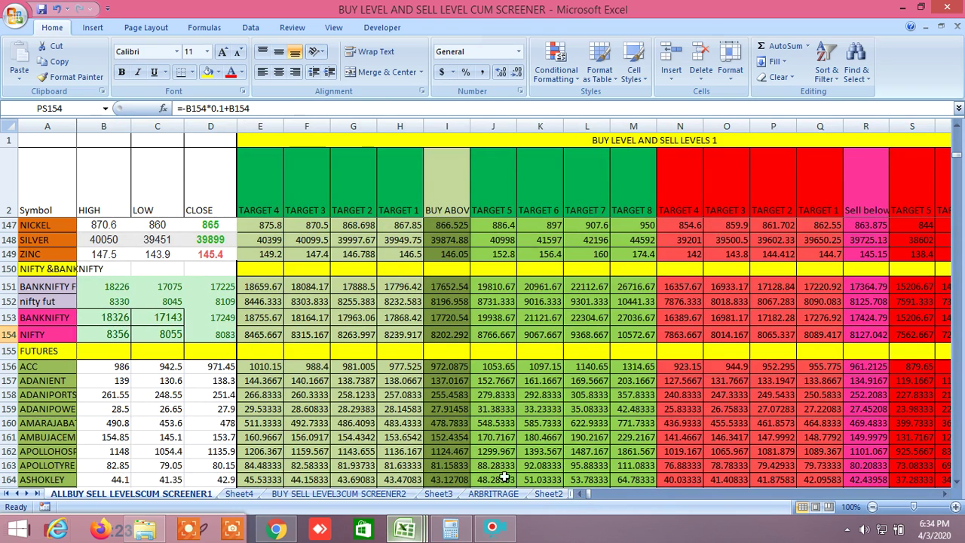
mouse_move(407, 531)
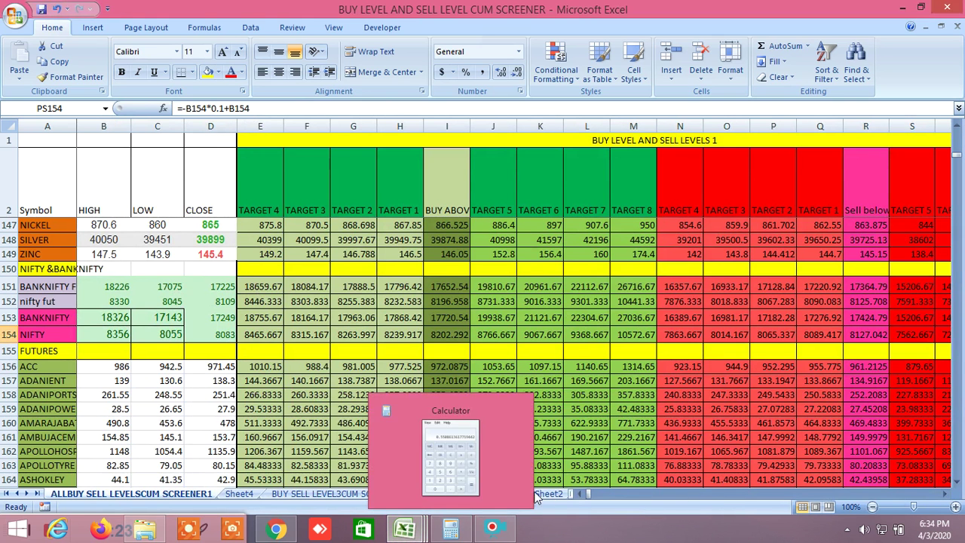
click(554, 495)
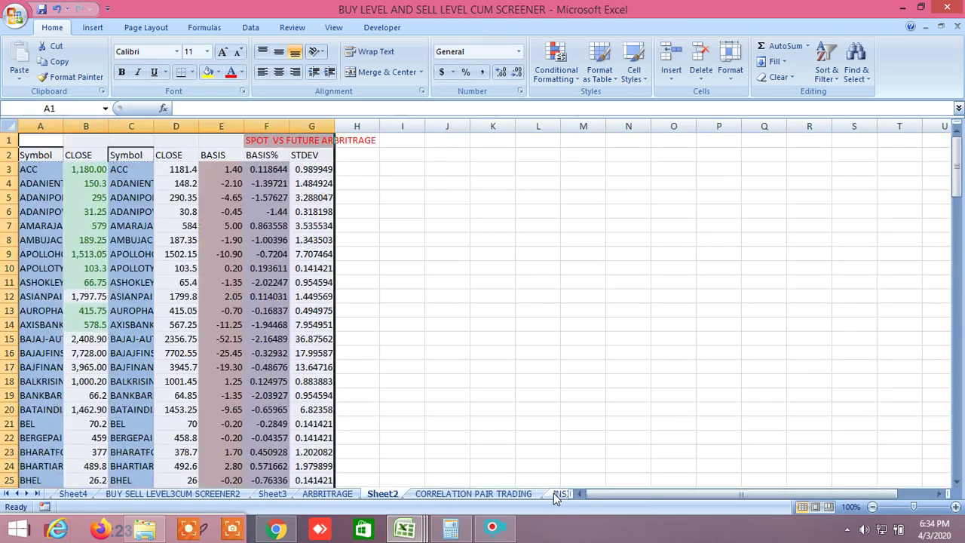
key(ctrl+Page_Down)
key(ctrl+Page_Down)
Step: Find the NIFTY and BANKNIFTY rows in the section of Fibonacci levels based on daily volatility
drag(593, 495, 802, 499)
scroll(575, 401, down, 10)
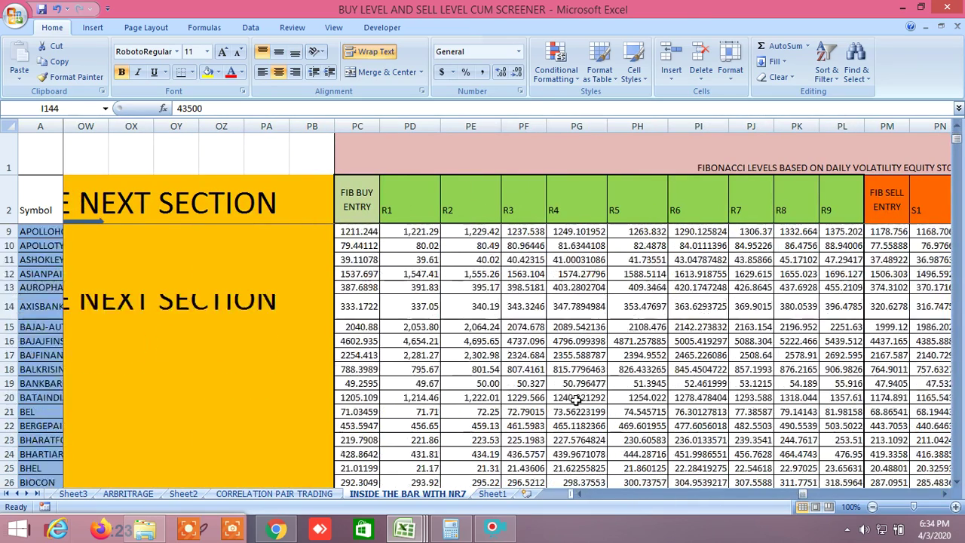
scroll(575, 401, down, 20)
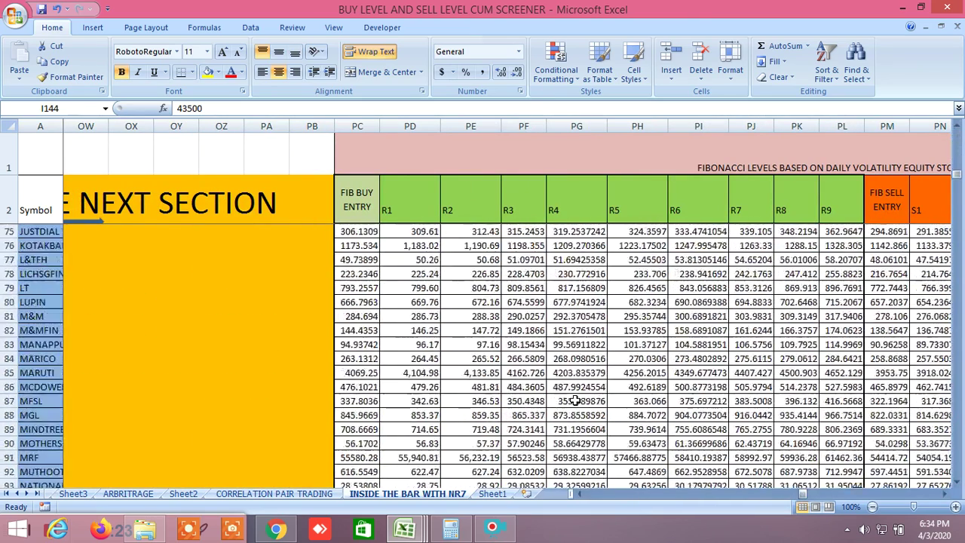
scroll(574, 401, down, 9)
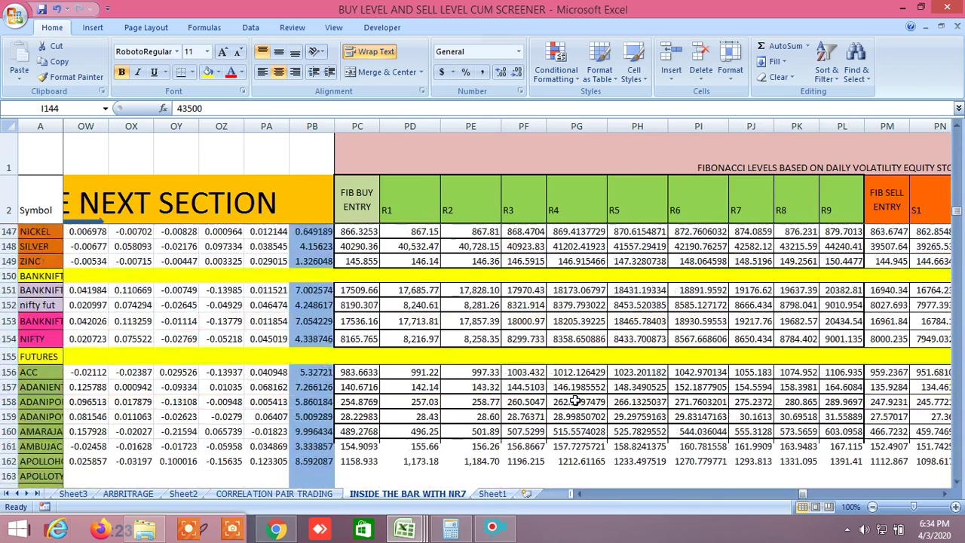
scroll(371, 315, up, 1)
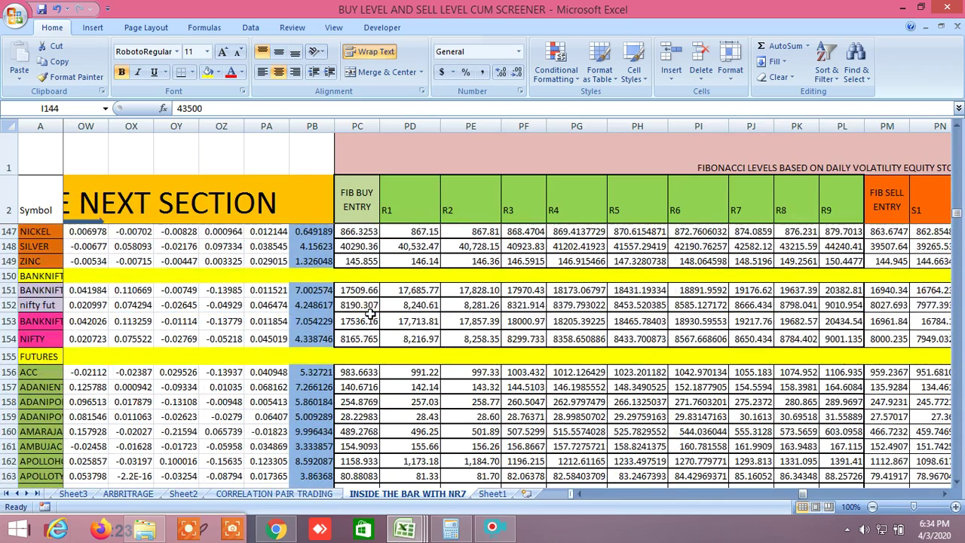
Step: Review the Fibonacci sell entry and S1 to S9 support levels through to the following R1 to R5 columns
click(945, 495)
click(945, 494)
click(946, 495)
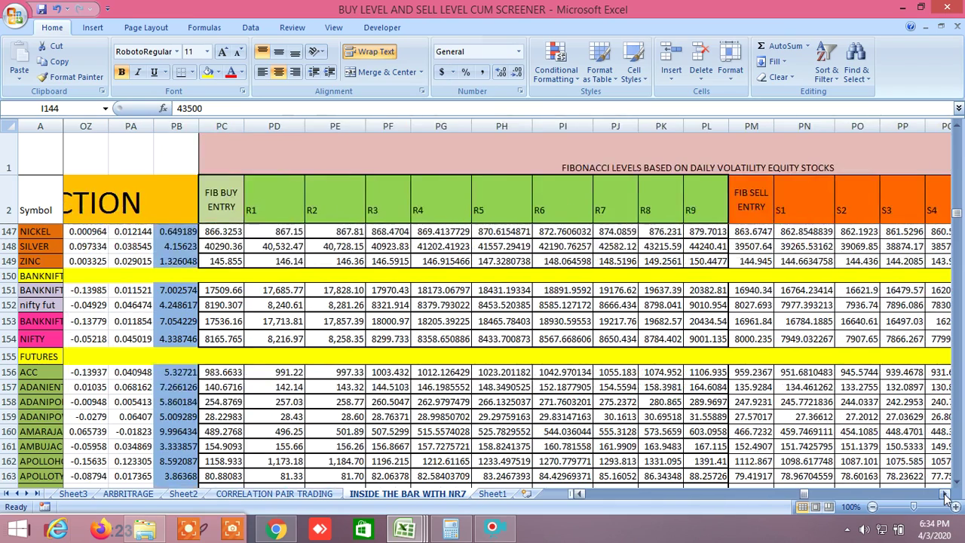
click(945, 494)
click(945, 495)
click(945, 495)
click(945, 495)
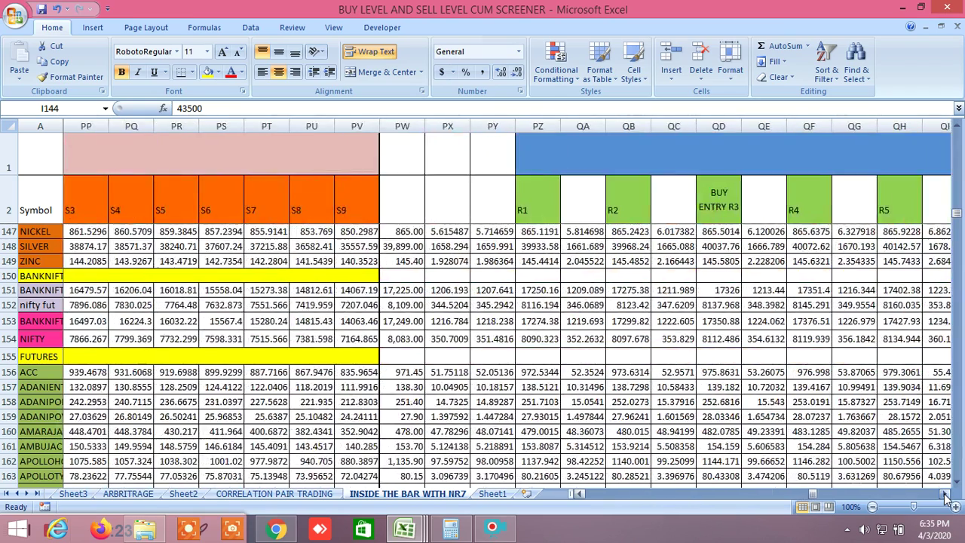
Step: Review the Gann angle resistance levels from R1 through R11 for NIFTY and BANKNIFTY
click(945, 494)
click(945, 495)
click(945, 494)
click(945, 494)
click(945, 494)
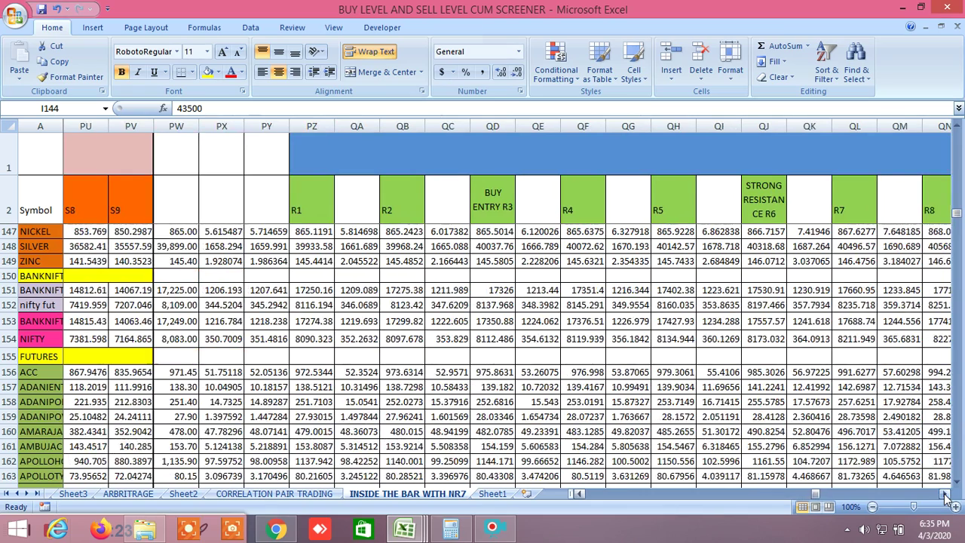
click(945, 494)
click(945, 494)
click(945, 494)
click(945, 494)
click(945, 494)
click(945, 495)
click(945, 495)
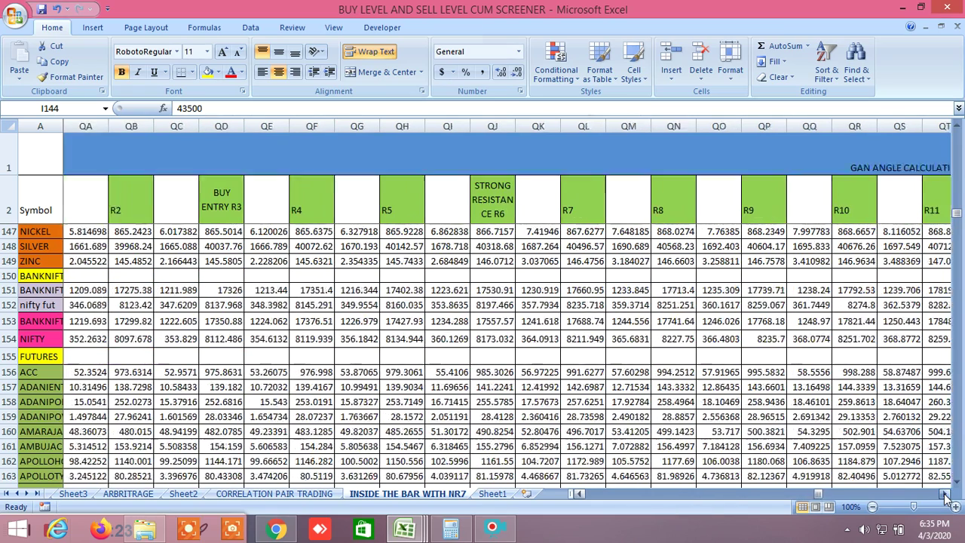
Step: Examine the remaining Gann angle columns and the green 90 to 360 degree levels based on volatility
click(945, 494)
click(945, 495)
click(945, 494)
click(945, 495)
click(945, 494)
click(945, 495)
click(945, 494)
click(945, 494)
click(945, 495)
click(945, 495)
click(945, 495)
click(945, 494)
click(946, 494)
click(945, 494)
click(945, 494)
click(945, 494)
click(945, 494)
click(945, 495)
click(945, 494)
click(945, 494)
click(945, 495)
click(945, 494)
click(945, 494)
click(946, 494)
click(945, 495)
click(945, 495)
click(945, 495)
click(945, 495)
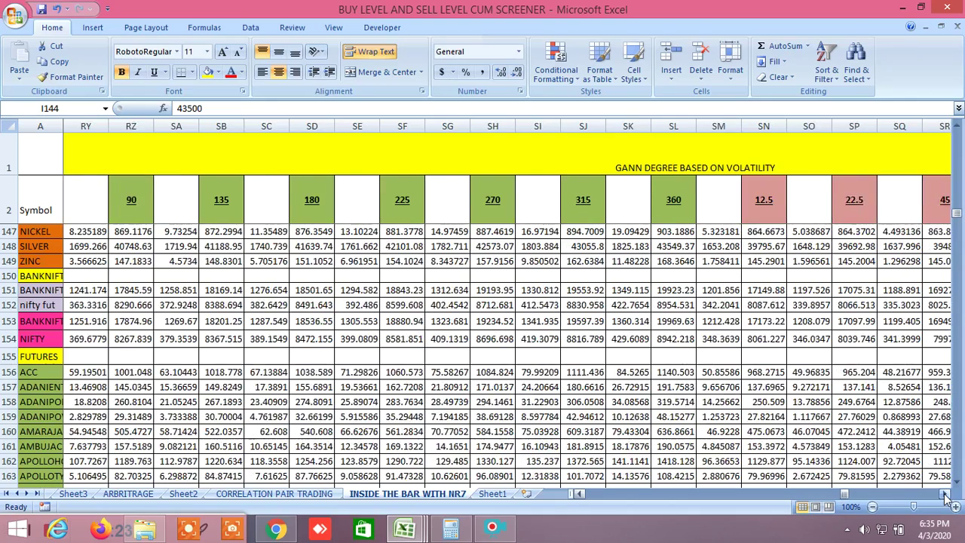
Step: Review the red 12.5 to 360 degree Gann levels based on volatility for NIFTY and BANKNIFTY
click(945, 494)
click(945, 494)
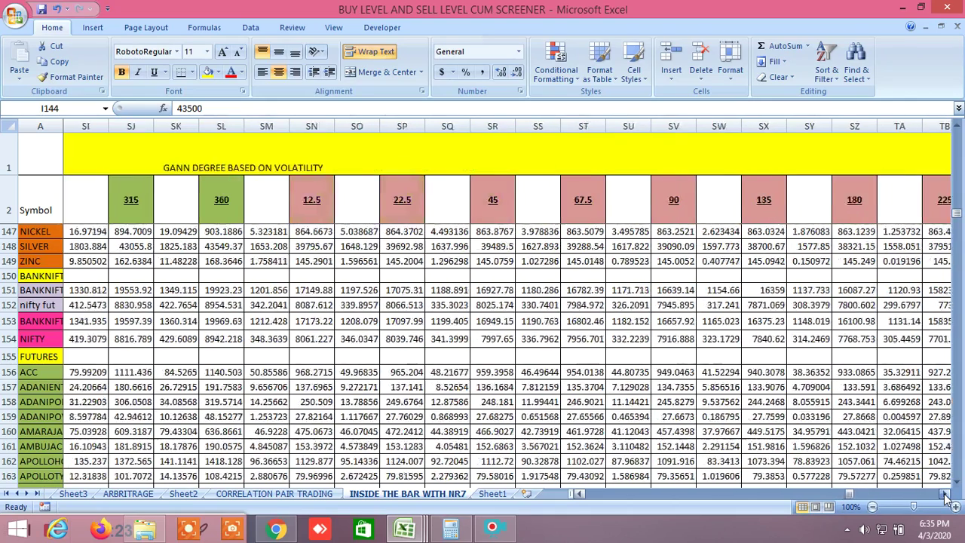
click(945, 494)
click(945, 495)
click(945, 494)
click(945, 495)
click(945, 495)
click(945, 495)
click(945, 495)
click(945, 495)
click(945, 495)
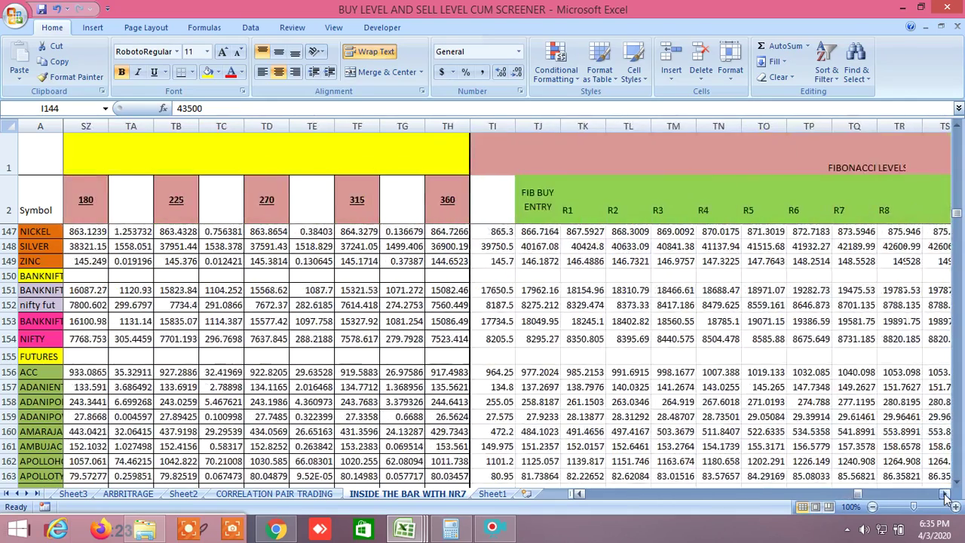
Step: Examine the Fibonacci buy and sell entries with R1 to R9 and S1 to S9 levels based on 1 standard deviation
click(945, 495)
click(945, 494)
click(945, 495)
click(945, 494)
click(945, 494)
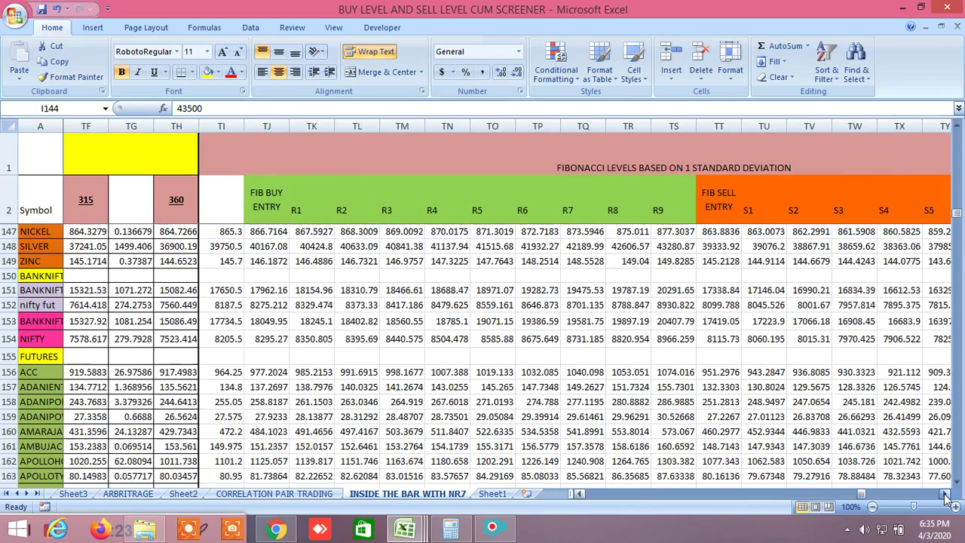
click(945, 495)
click(945, 495)
click(945, 495)
click(945, 495)
click(945, 495)
click(945, 496)
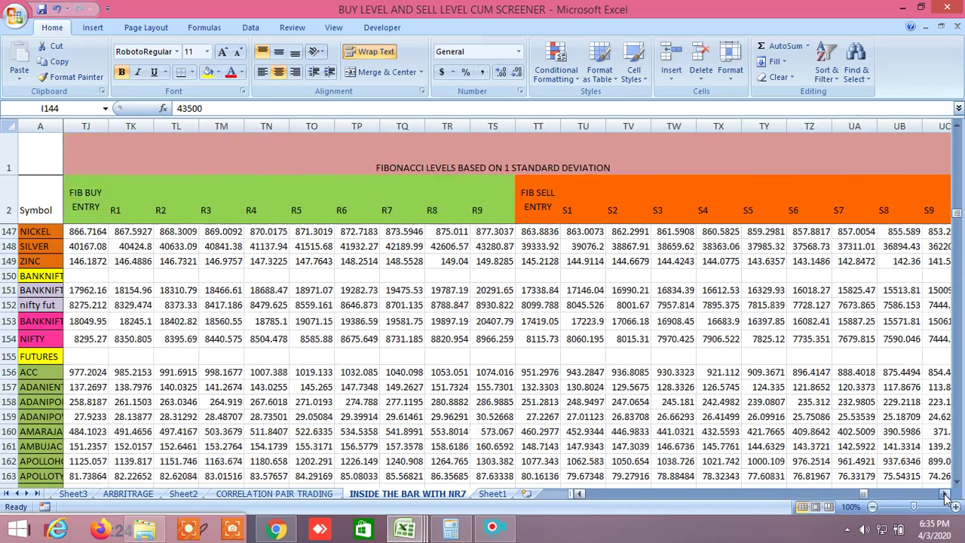
click(945, 495)
Step: Review the pivot point, average true range and target columns through to the last sell target T31
drag(945, 495, 945, 495)
drag(946, 498, 946, 498)
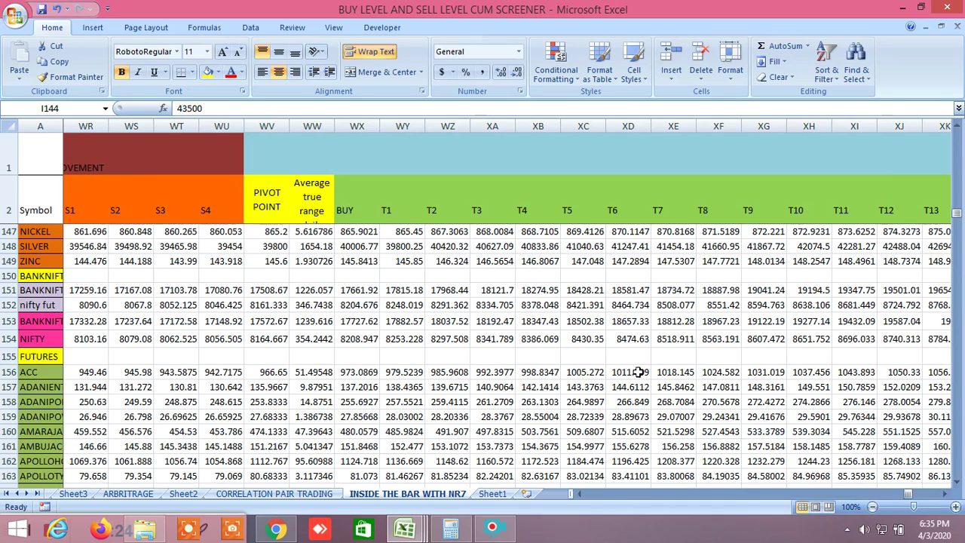
click(946, 493)
drag(946, 493, 946, 494)
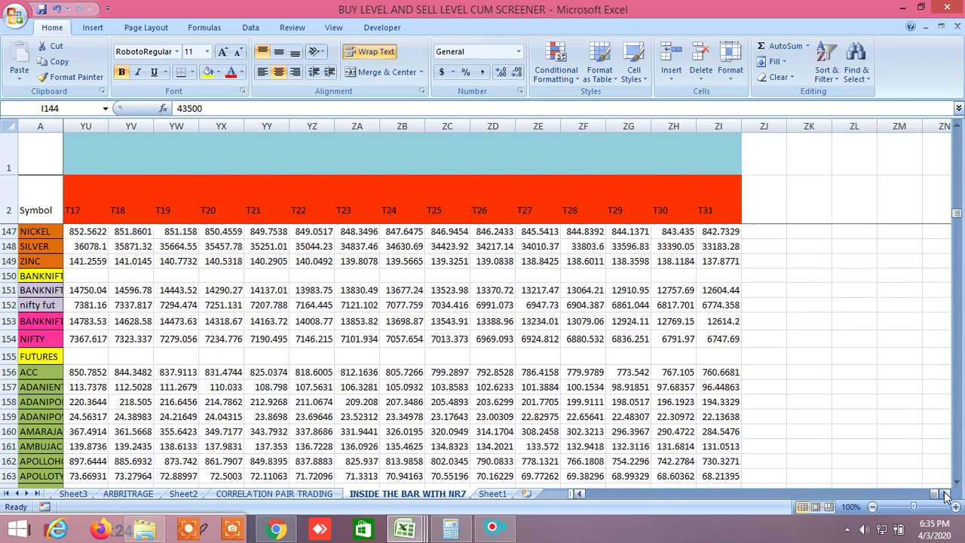
Step: Switch to the WORKING FILE 3 workbook and find the NIFTY and BANKNIFTY rows in the NEW BUY SELL LEVEL 1 section
mouse_move(405, 529)
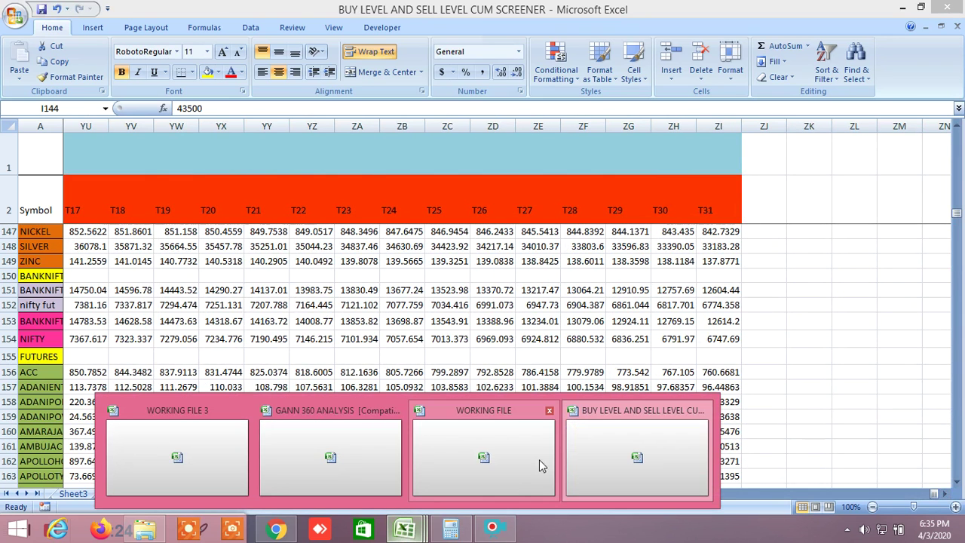
click(494, 441)
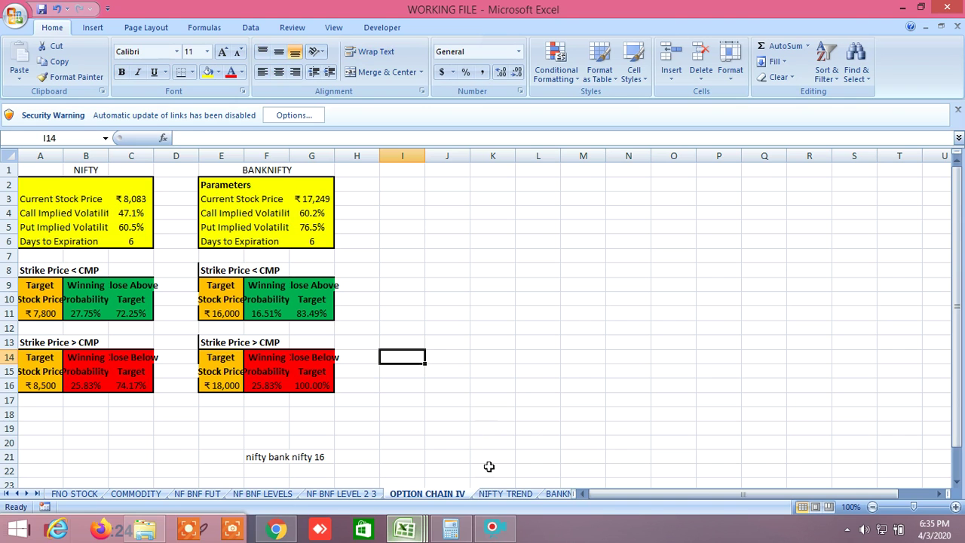
mouse_move(405, 529)
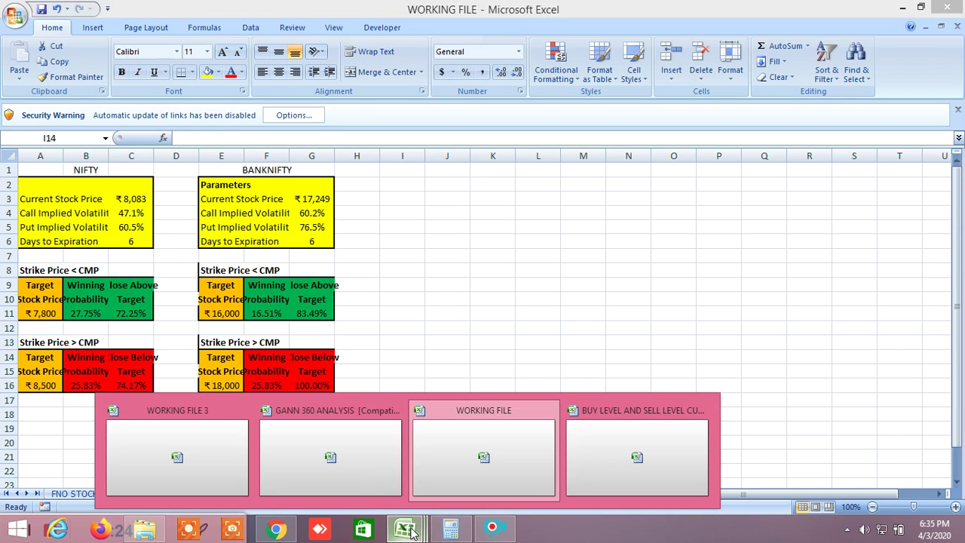
click(179, 463)
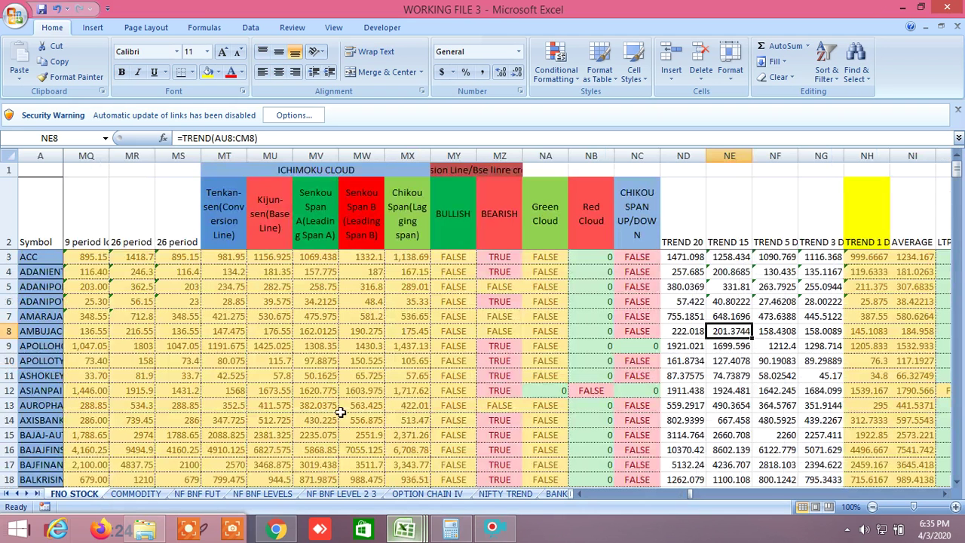
drag(691, 498, 781, 487)
scroll(427, 374, down, 20)
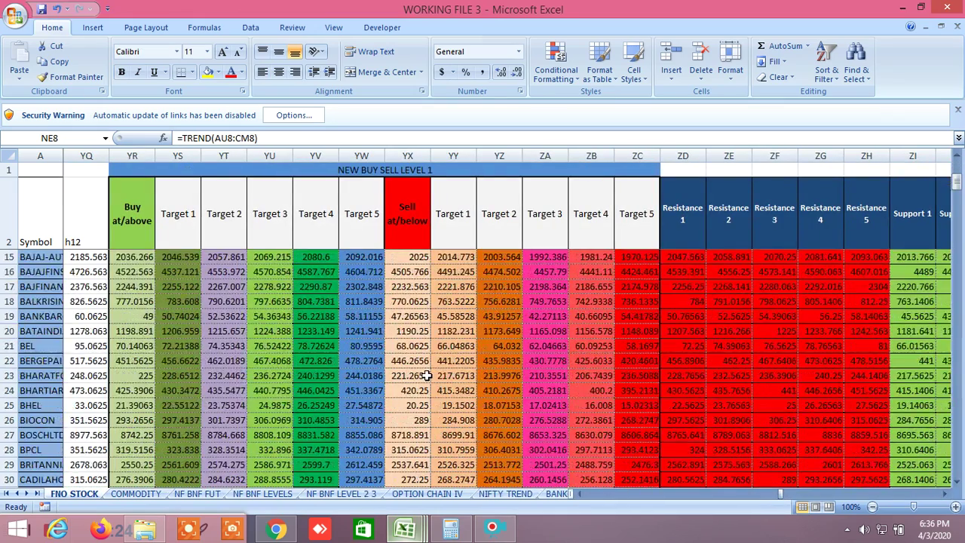
scroll(427, 374, down, 20)
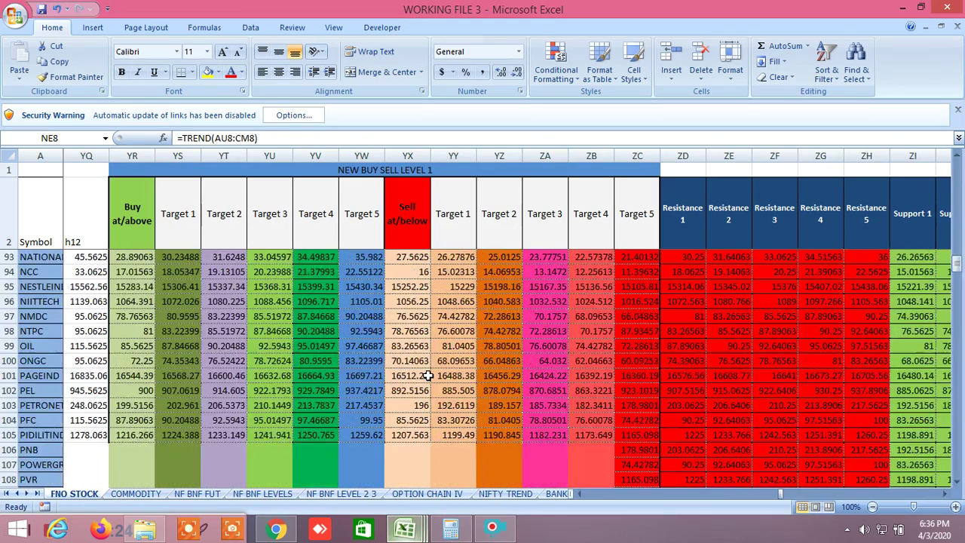
scroll(427, 374, up, 1)
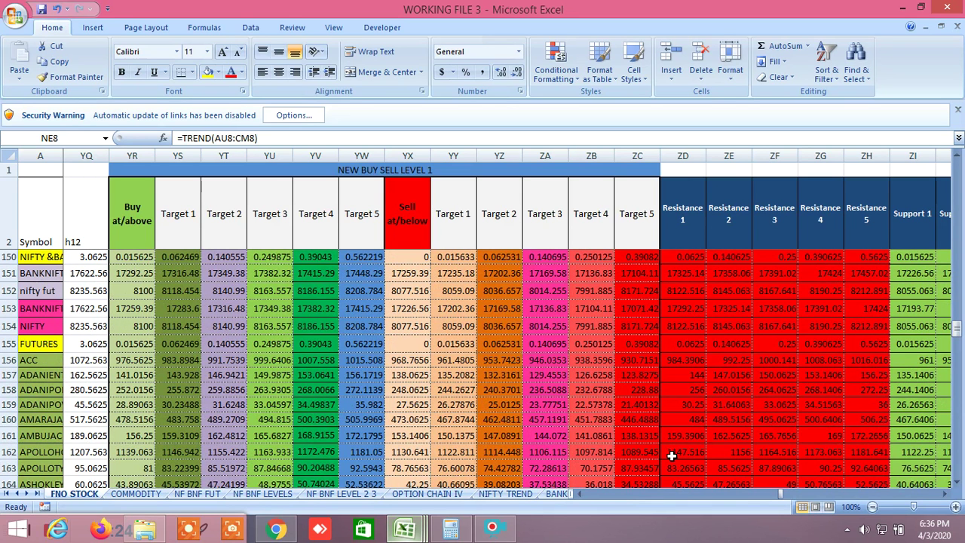
Step: Review the NEW BUY SELL LEVEL 1 targets and the Resistance 1 to 5 and Support 1 to 5 columns
click(949, 495)
click(950, 495)
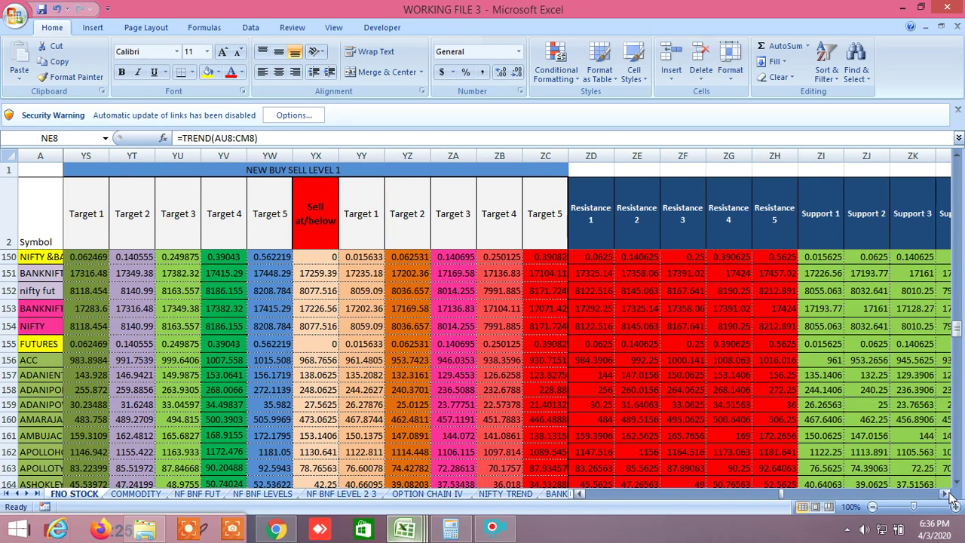
click(949, 495)
click(949, 495)
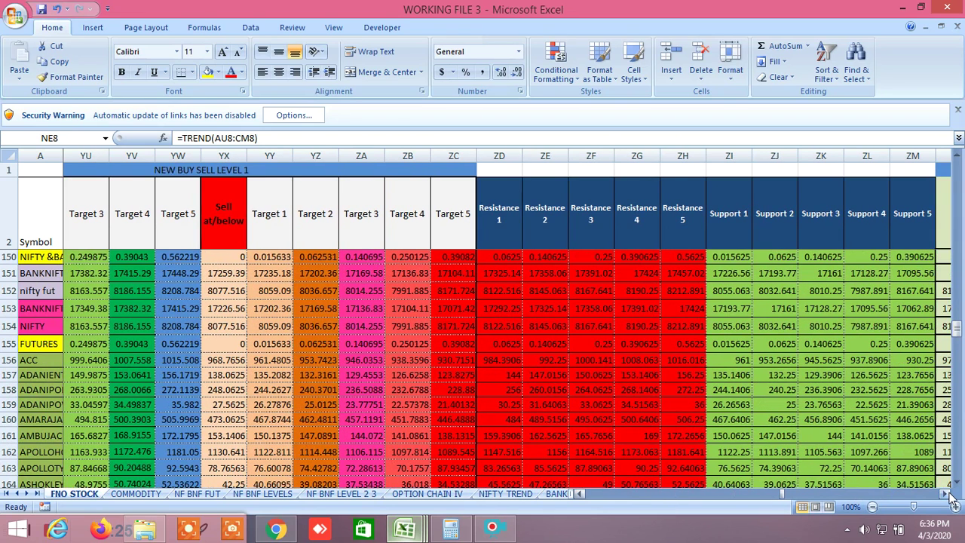
click(949, 495)
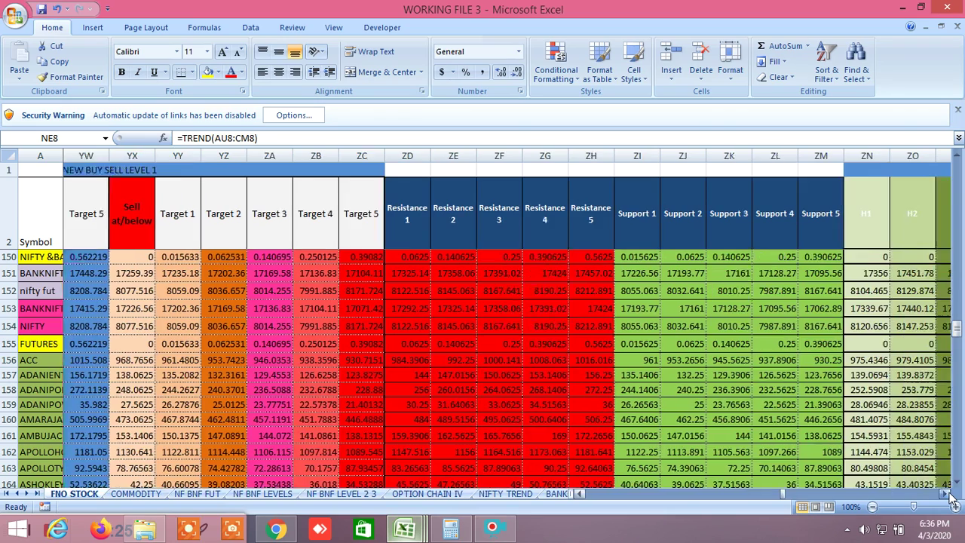
click(949, 495)
click(949, 495)
click(950, 495)
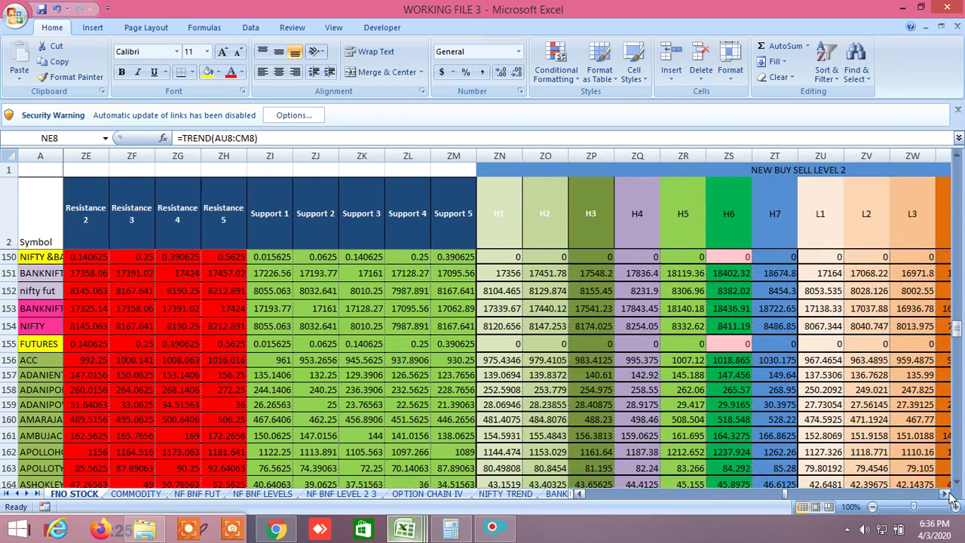
Step: Examine the NEW BUY SELL LEVEL 2 values H1 to H7 and L1 to L7, and the LTP BETWEEN H3 & L3 rules
click(950, 496)
click(949, 495)
click(950, 495)
click(950, 495)
click(949, 495)
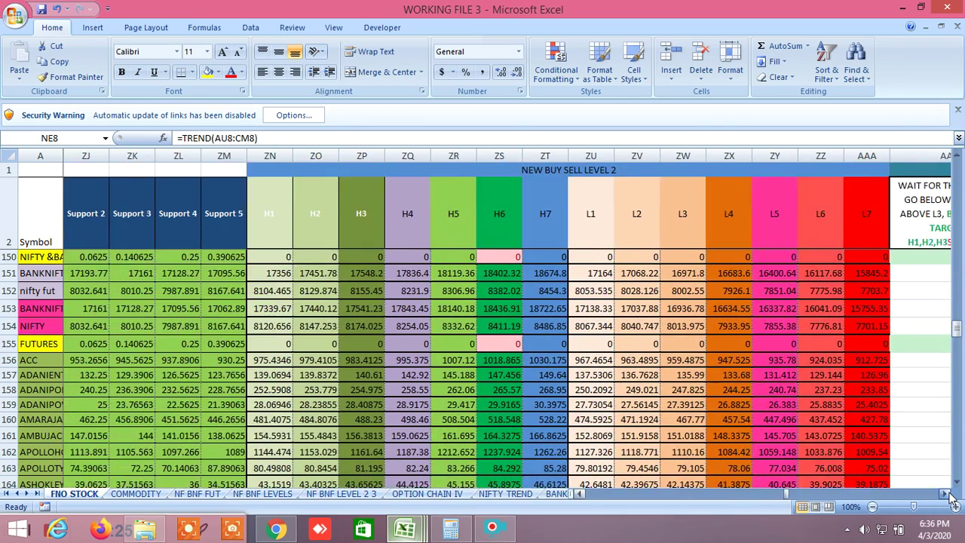
click(950, 495)
click(949, 495)
click(950, 495)
click(949, 495)
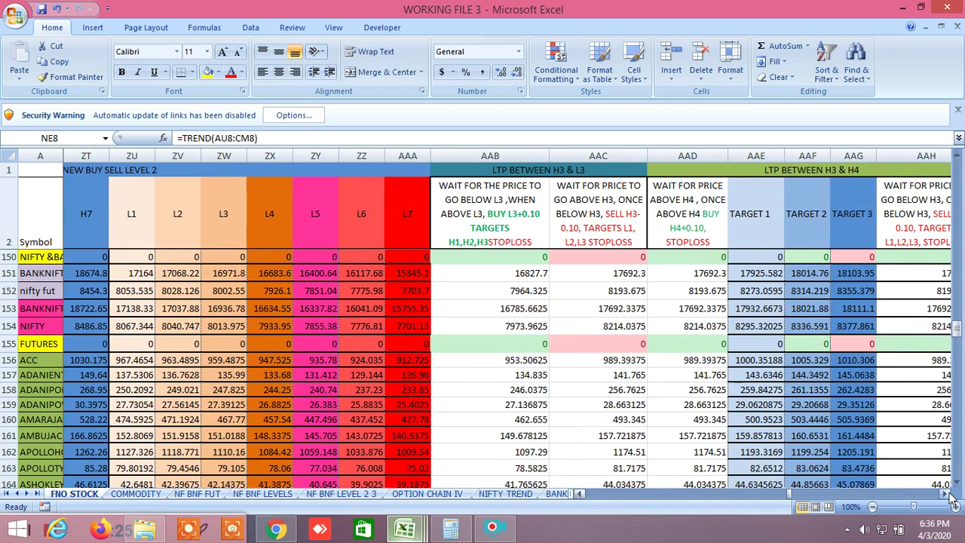
click(949, 496)
click(950, 495)
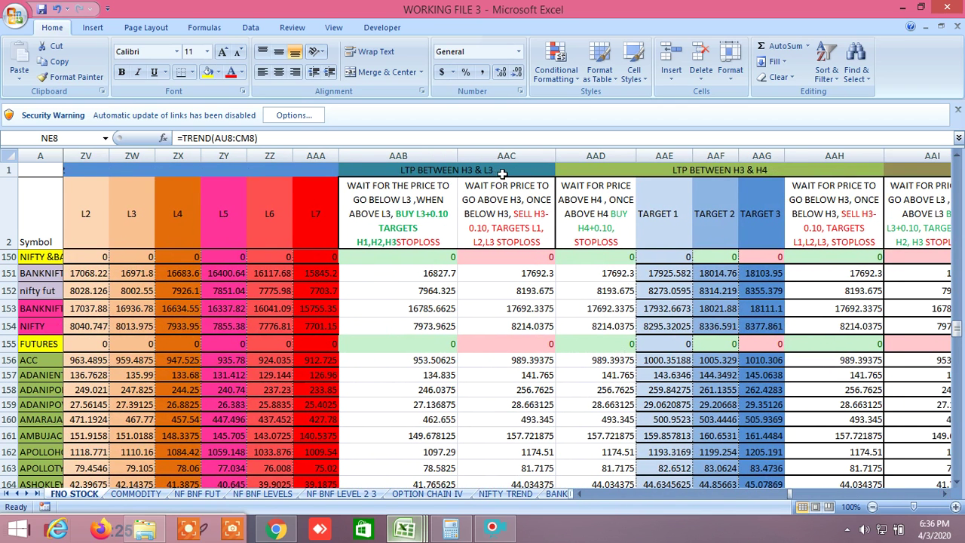
Step: Review the trading rules and targets for LTP between H3 and H4, between L3 and L4, above H4 and below L4
click(948, 494)
click(948, 494)
click(948, 493)
click(948, 494)
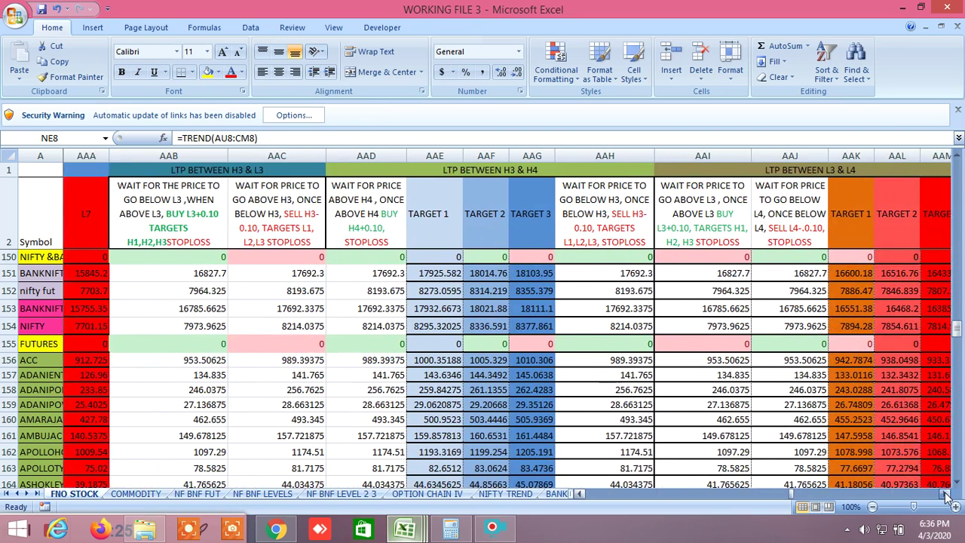
click(948, 493)
click(948, 493)
click(948, 494)
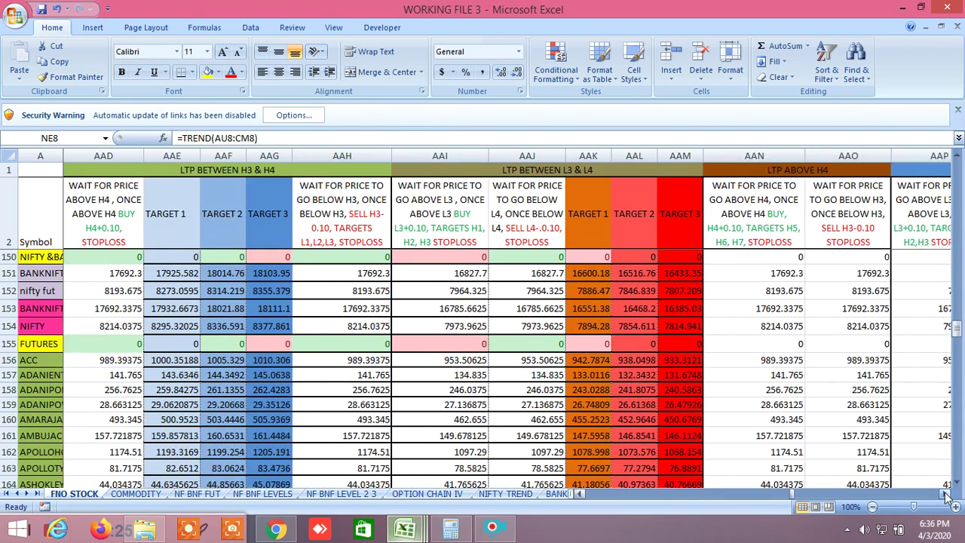
click(947, 494)
click(947, 494)
click(947, 494)
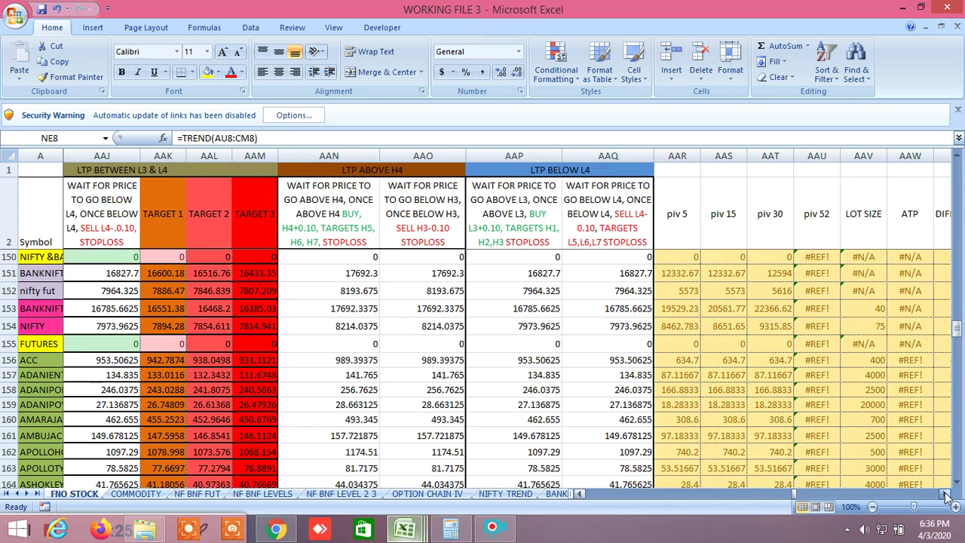
Step: Review the monthly Fibonacci levels linked with India VIX, from the INDIA VIX column through to the final T5 column
click(791, 496)
drag(791, 498, 938, 498)
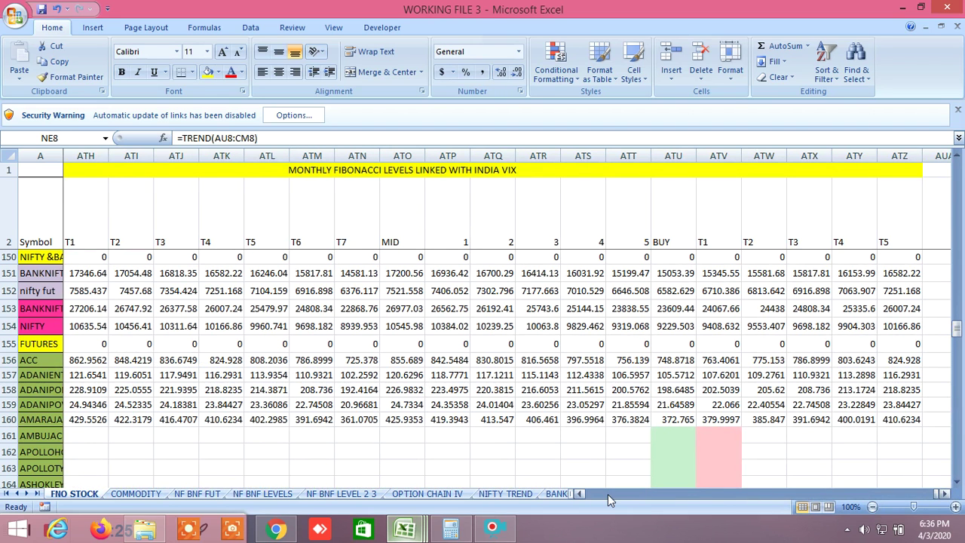
click(580, 494)
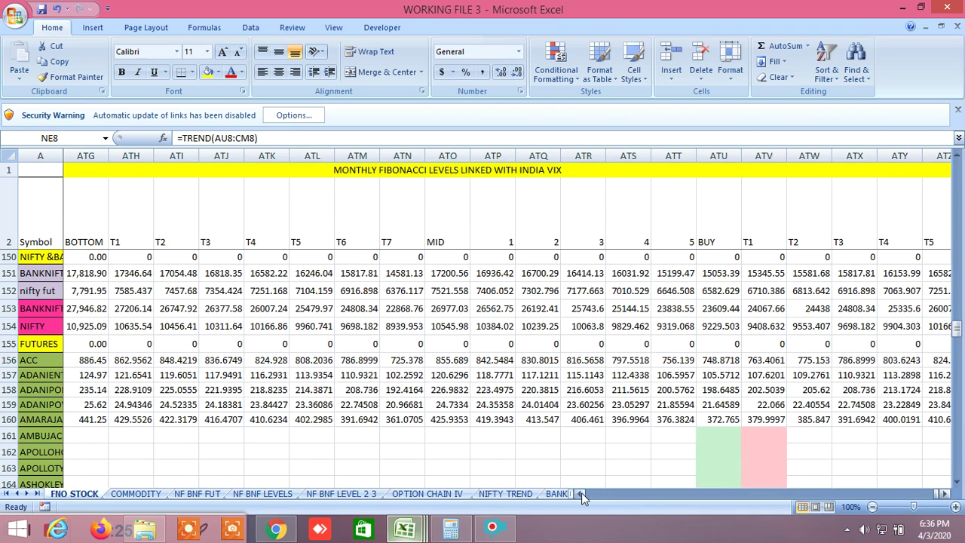
click(581, 493)
click(580, 493)
click(581, 494)
click(581, 494)
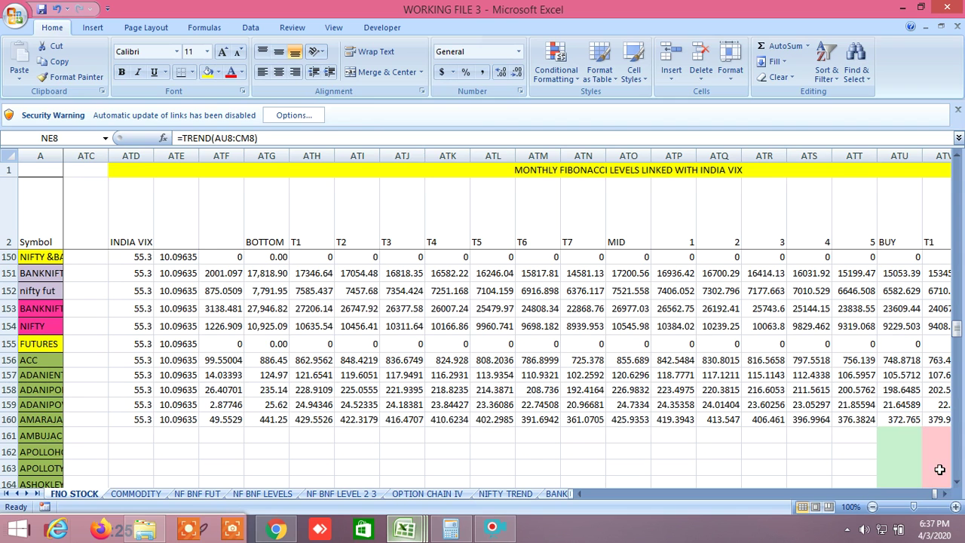
click(944, 494)
double_click(944, 493)
double_click(945, 494)
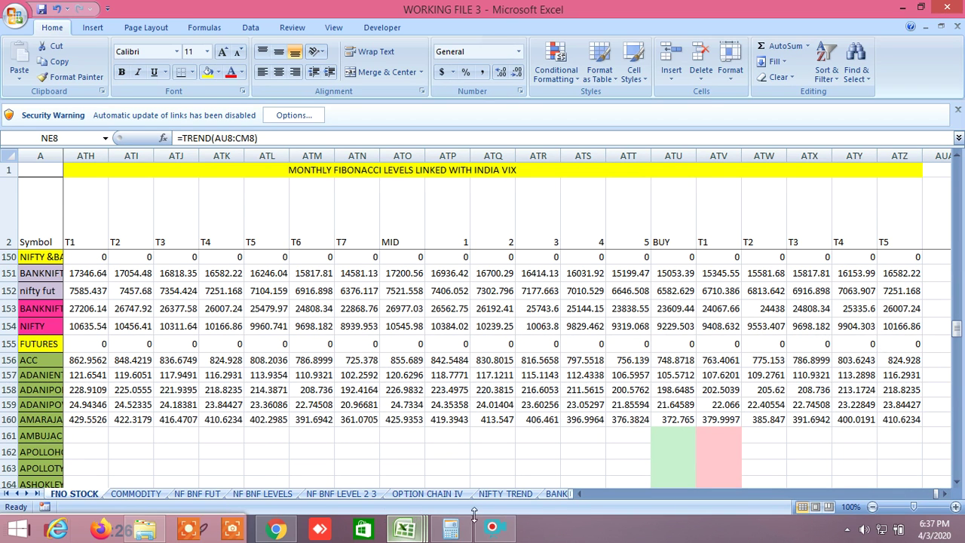
click(493, 533)
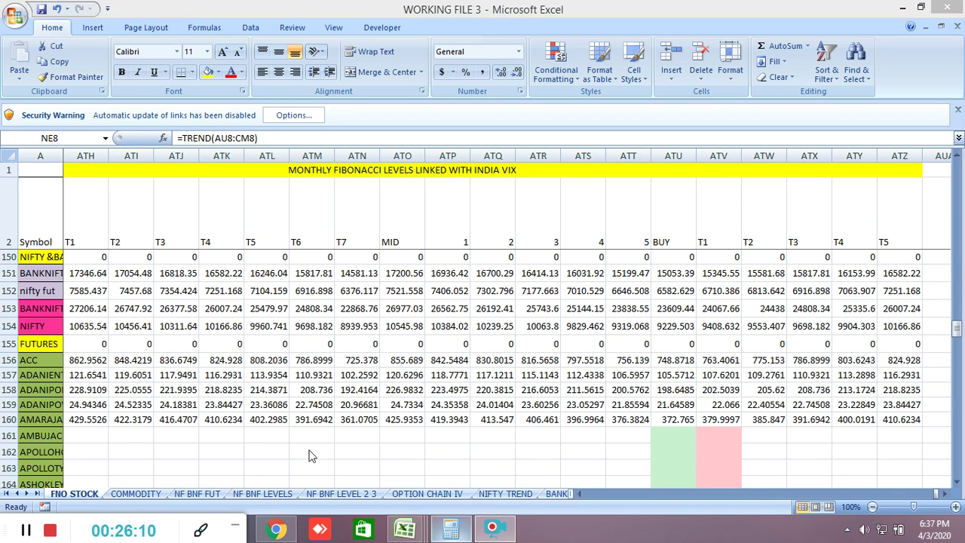
click(51, 532)
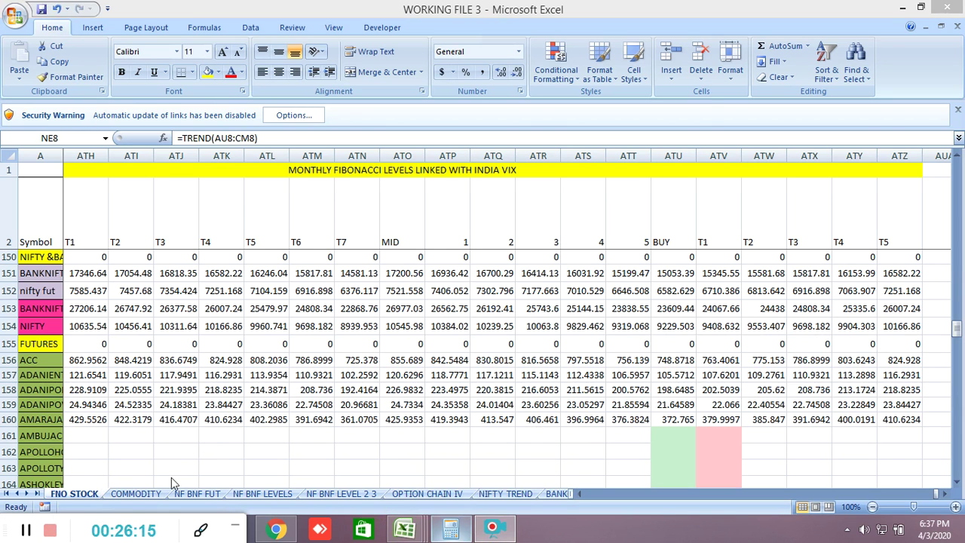